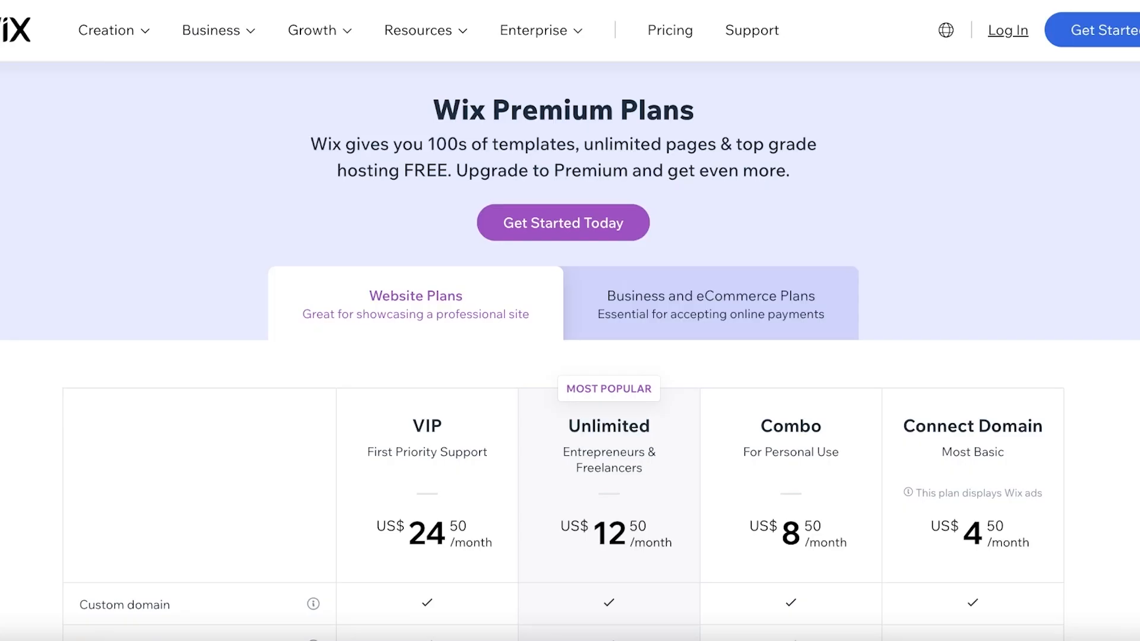
- Examine the Website Plans comparison on the Wix Premium Plans page, including prices and included features
scroll(871, 113, down, 4)
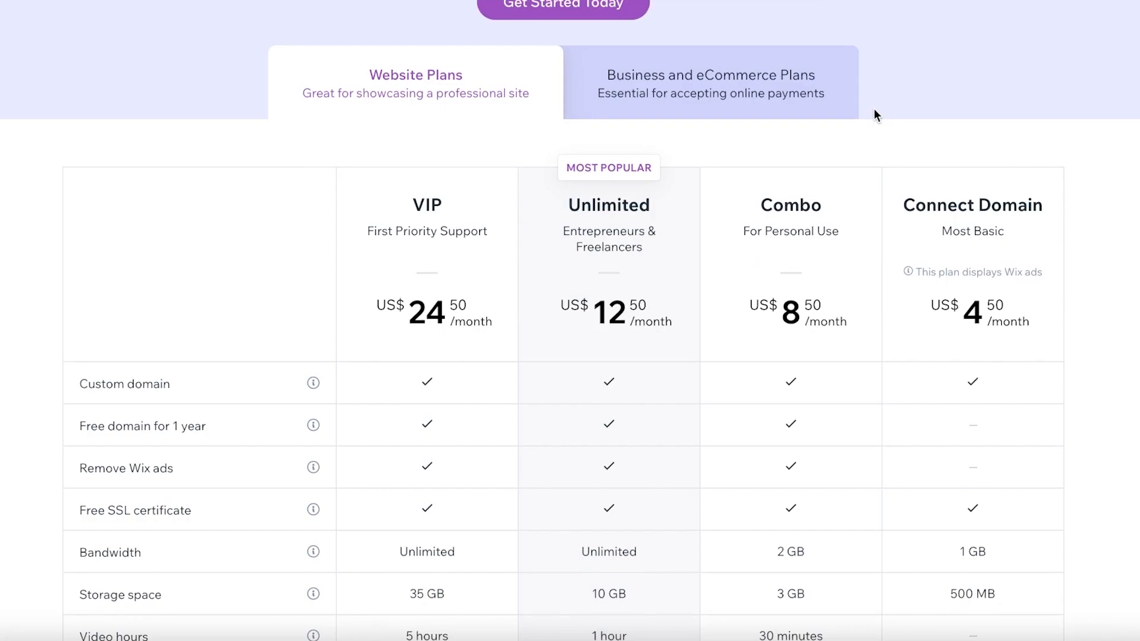
scroll(874, 113, down, 1)
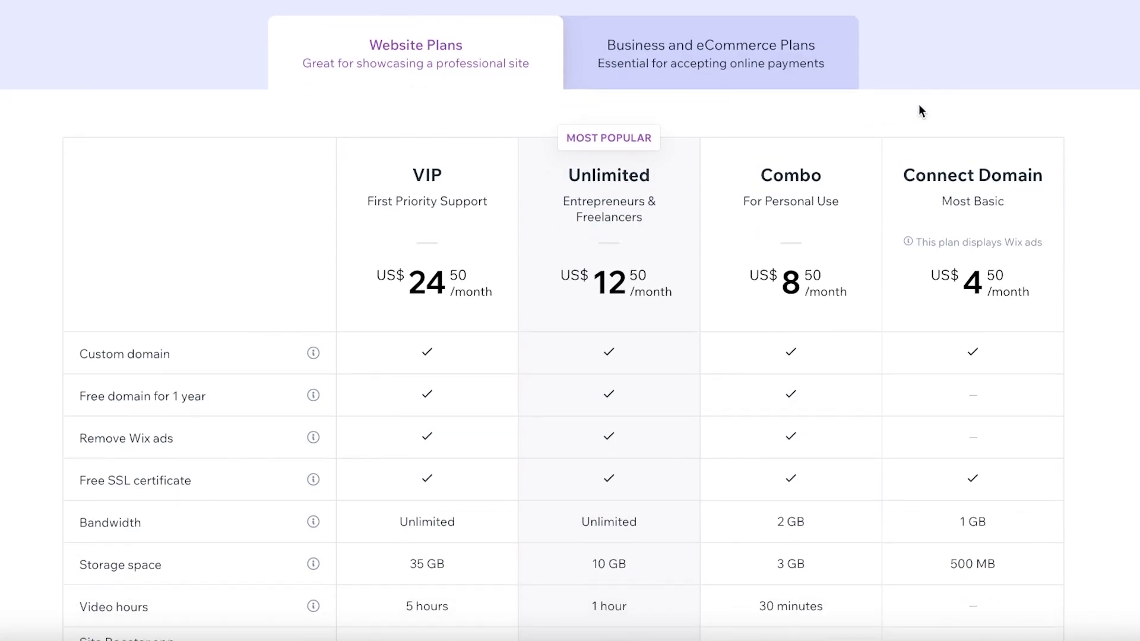
scroll(1113, 206, down, 1)
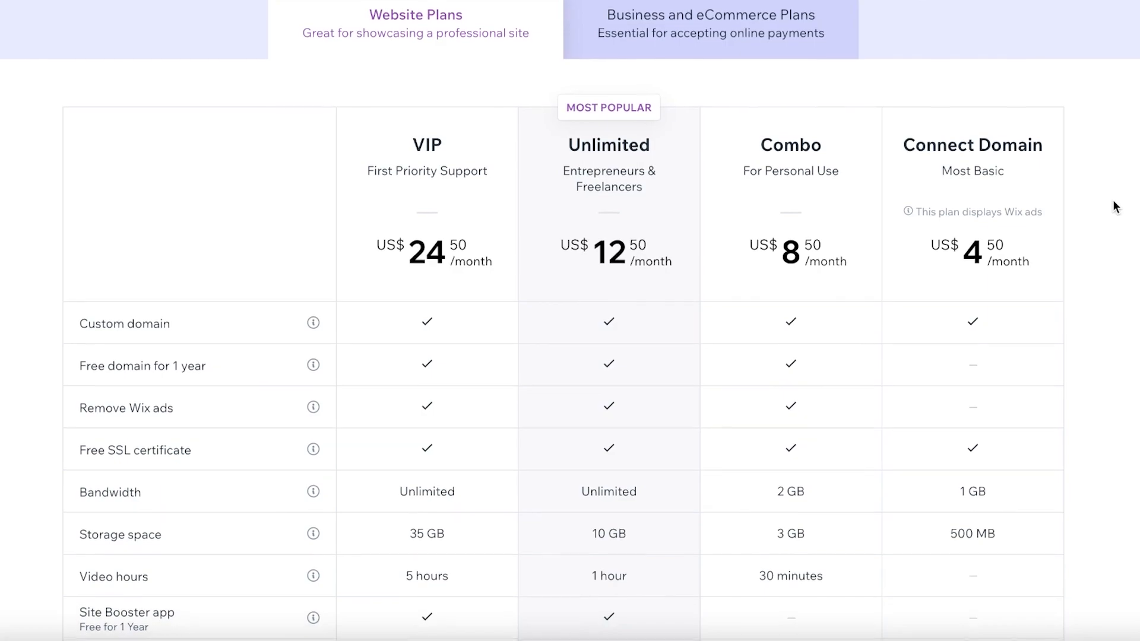
scroll(1117, 208, up, 1)
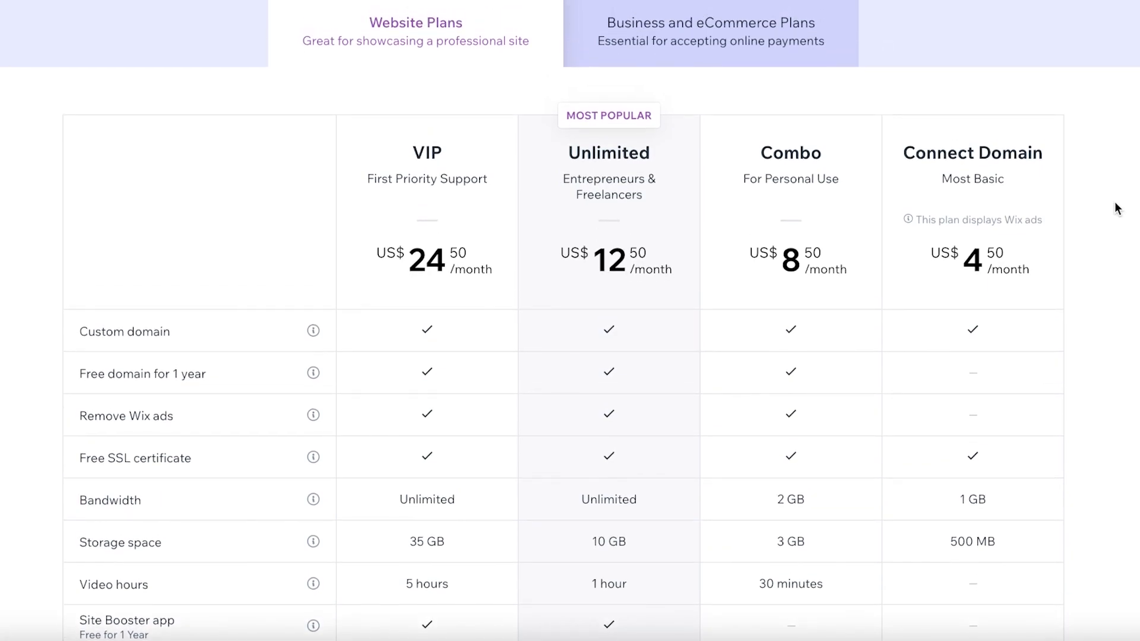
scroll(1118, 208, down, 1)
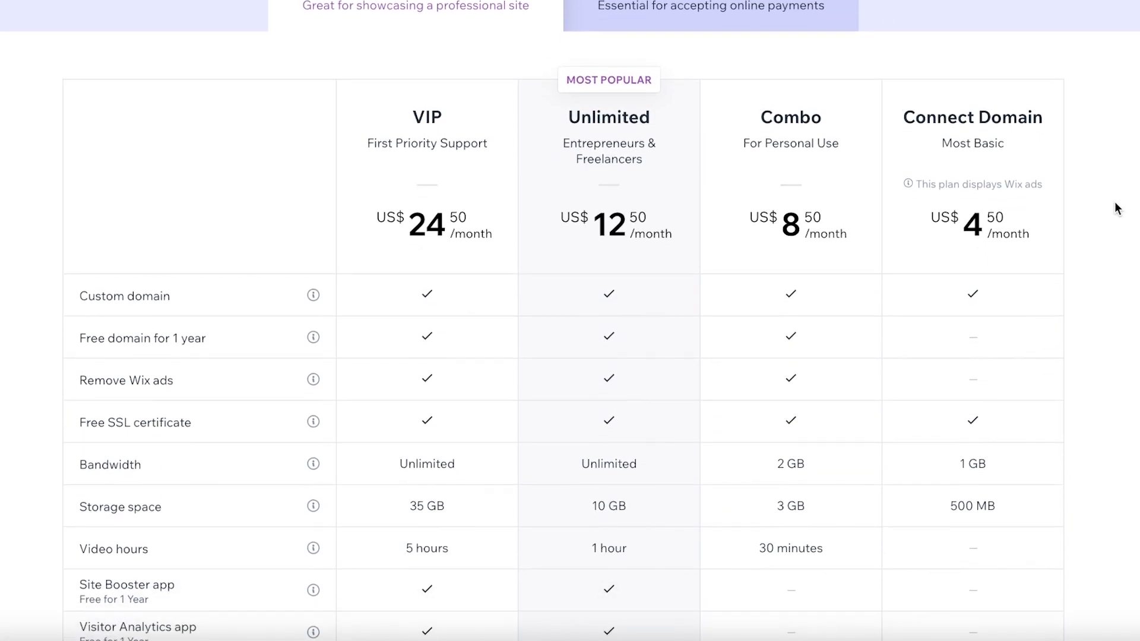
scroll(1117, 207, down, 1)
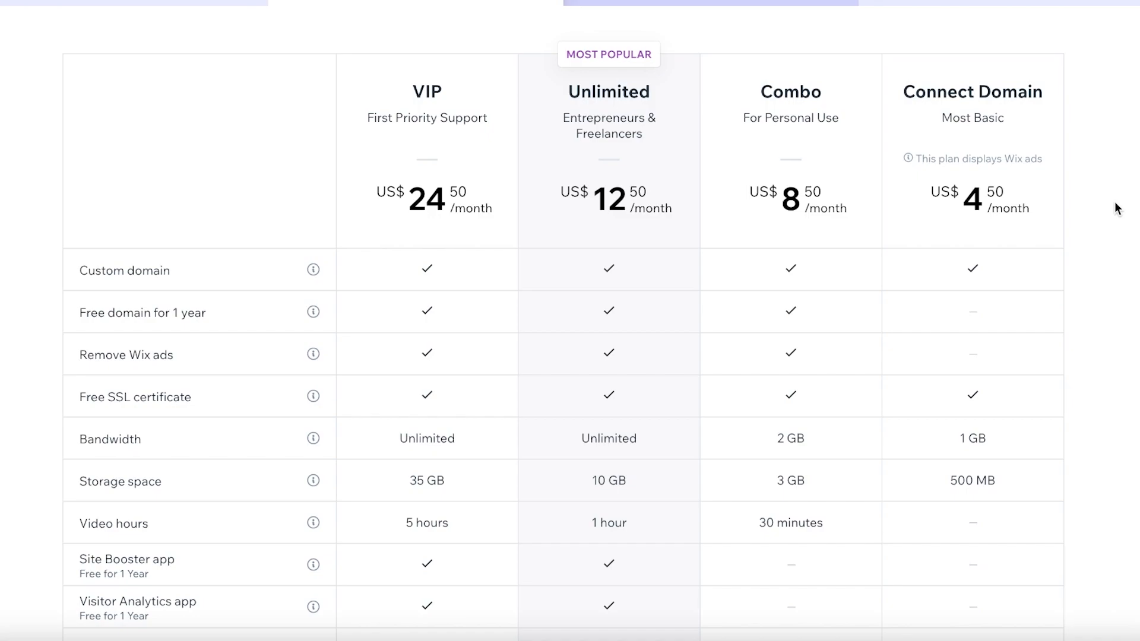
scroll(1114, 205, down, 2)
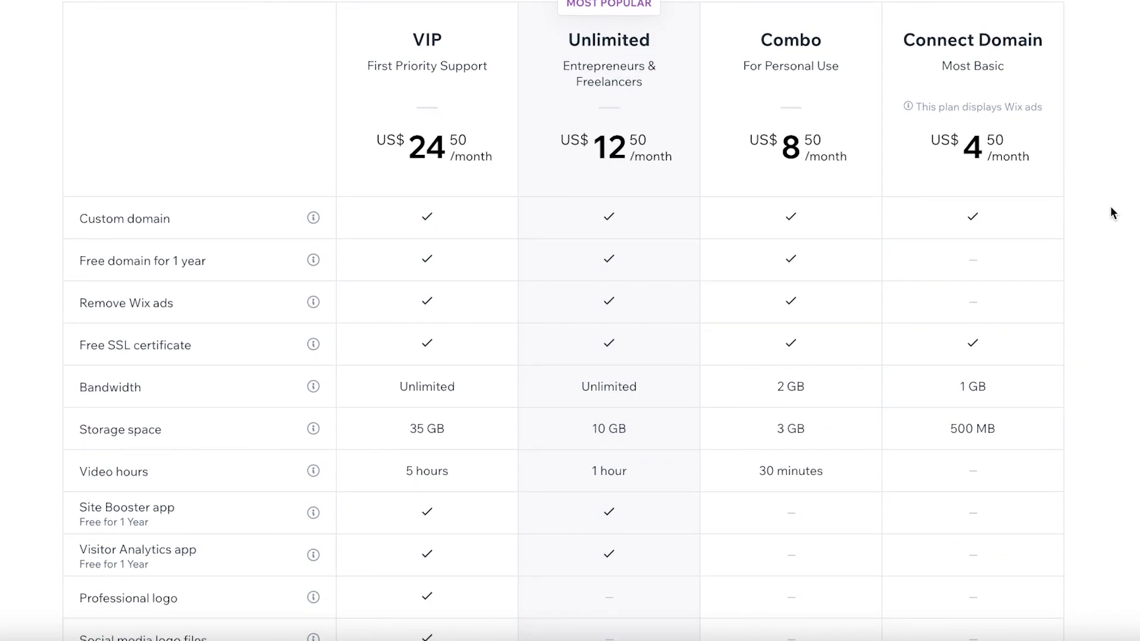
scroll(1110, 205, down, 4)
scroll(1103, 205, up, 10)
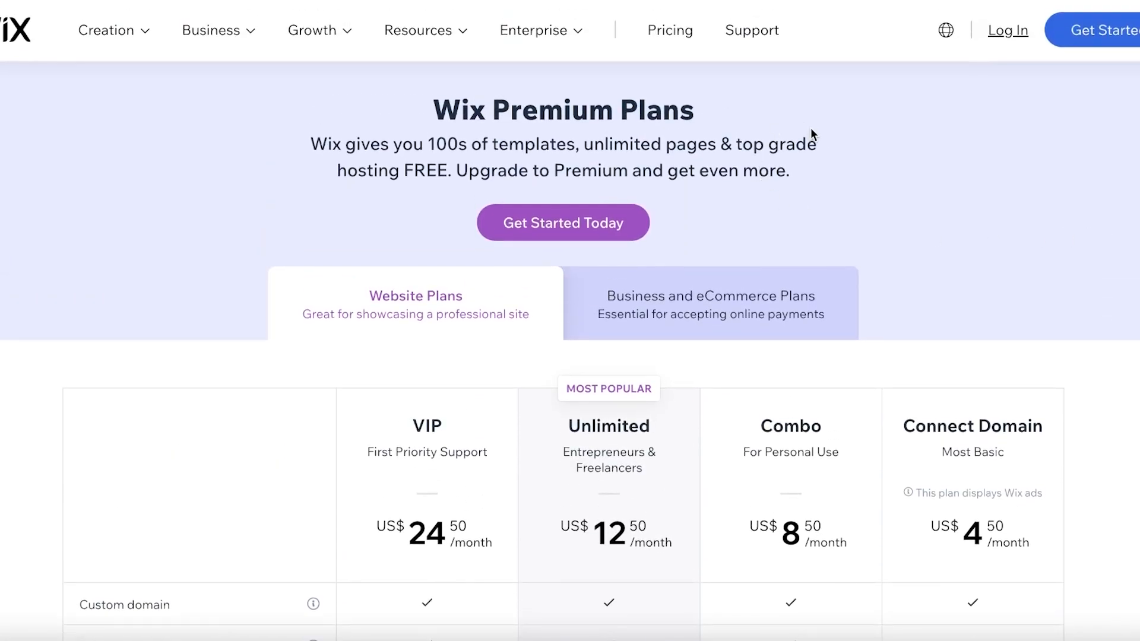
scroll(836, 143, down, 1)
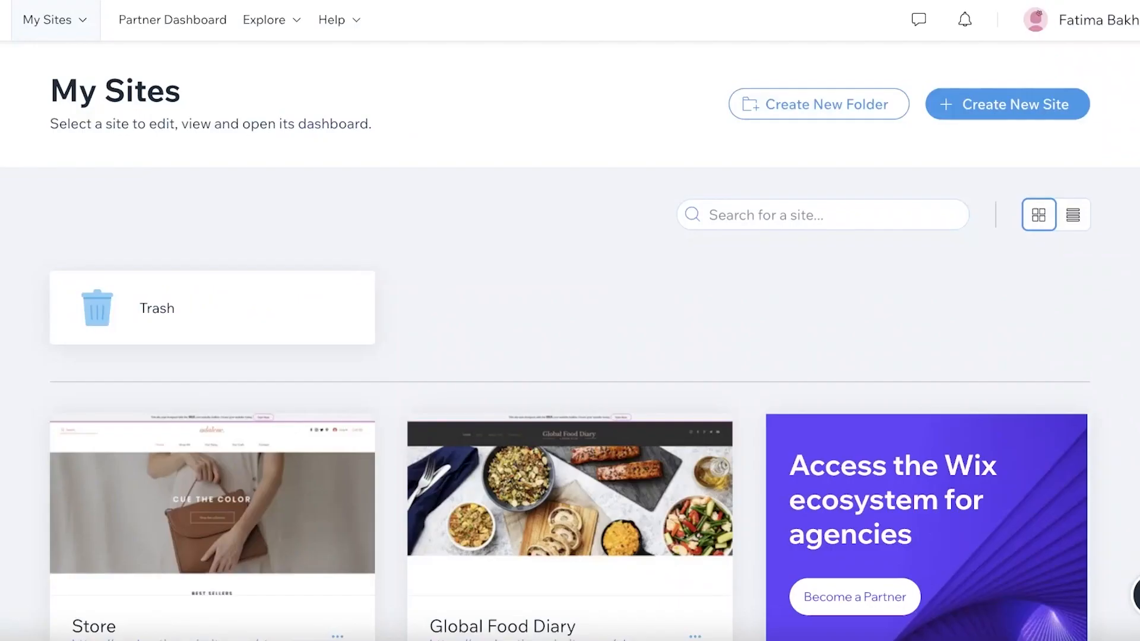
- Create a new site, skipping the website type, name and features questions, and choose to begin with a template
click(1015, 99)
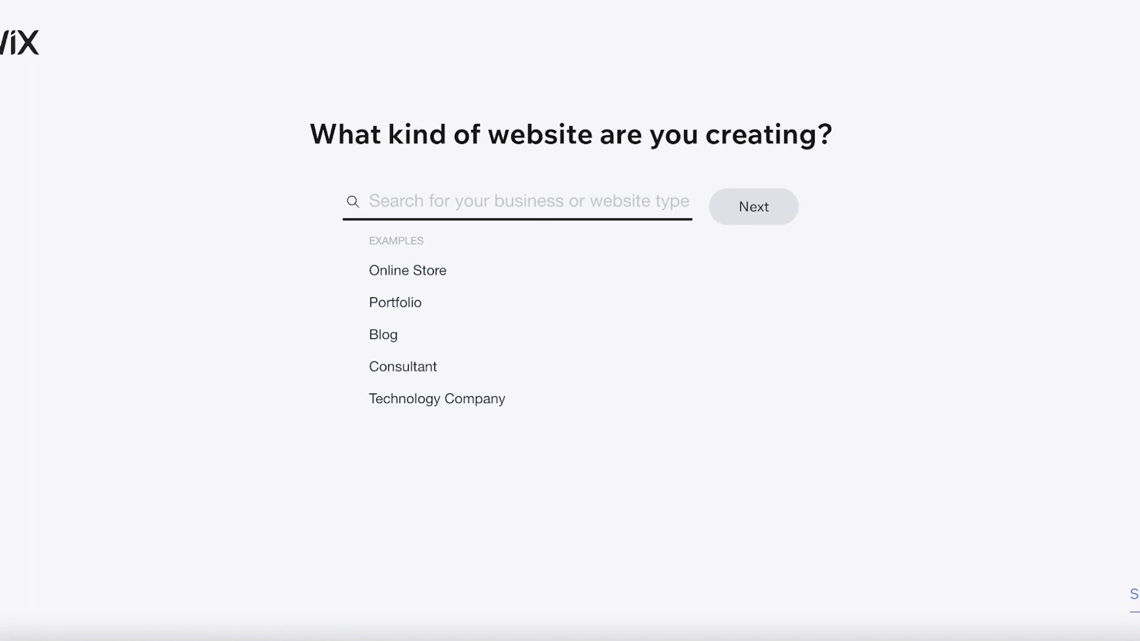
click(1135, 595)
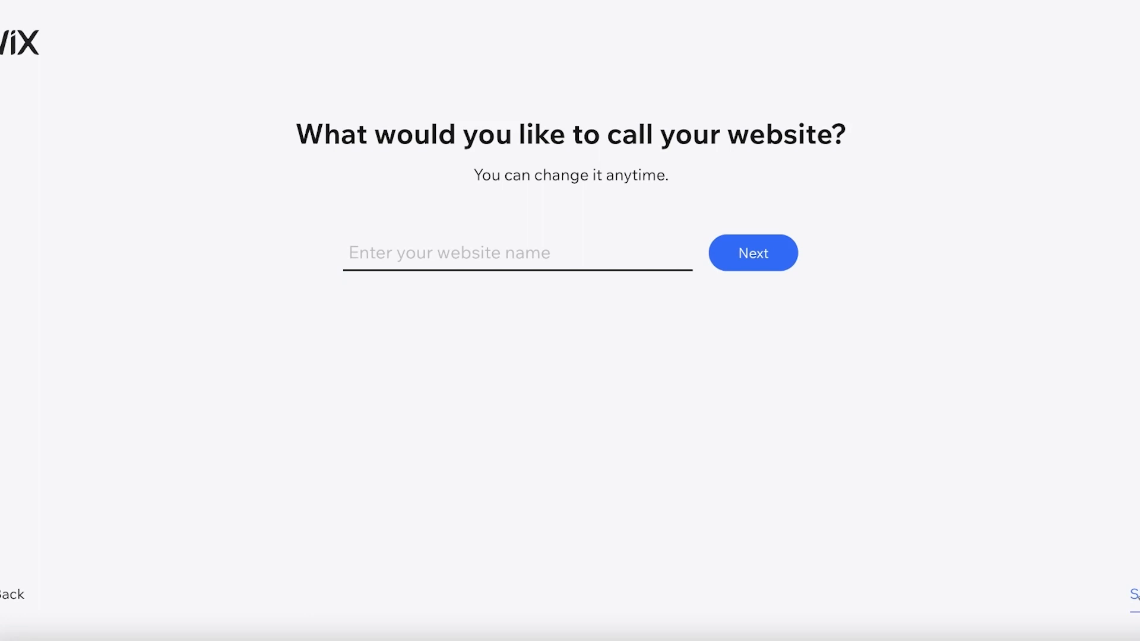
click(1134, 599)
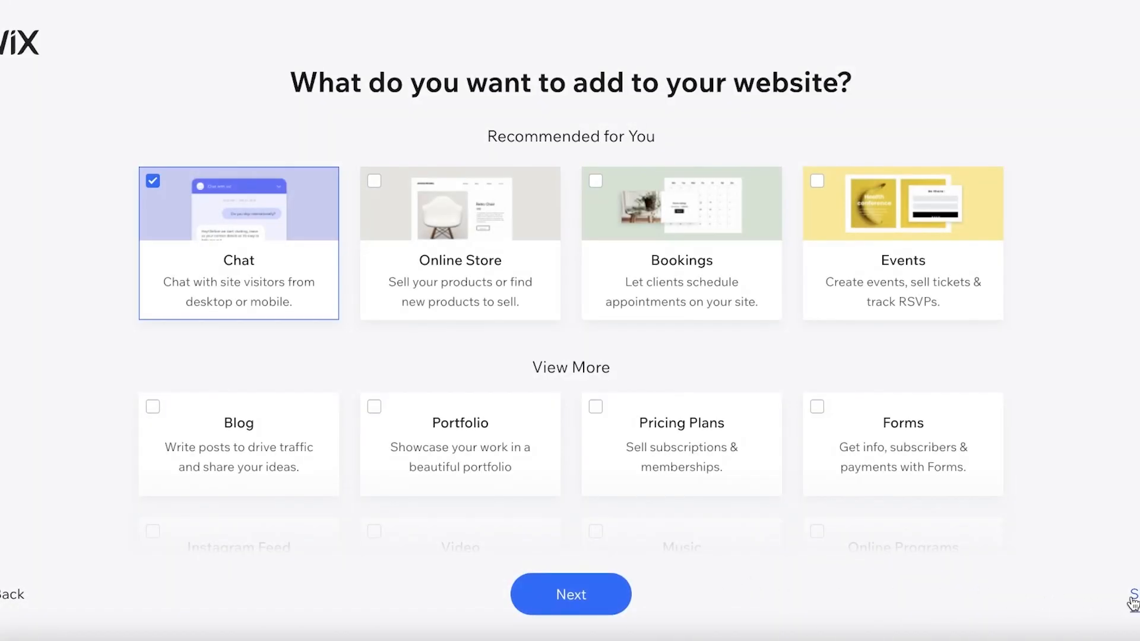
click(1132, 598)
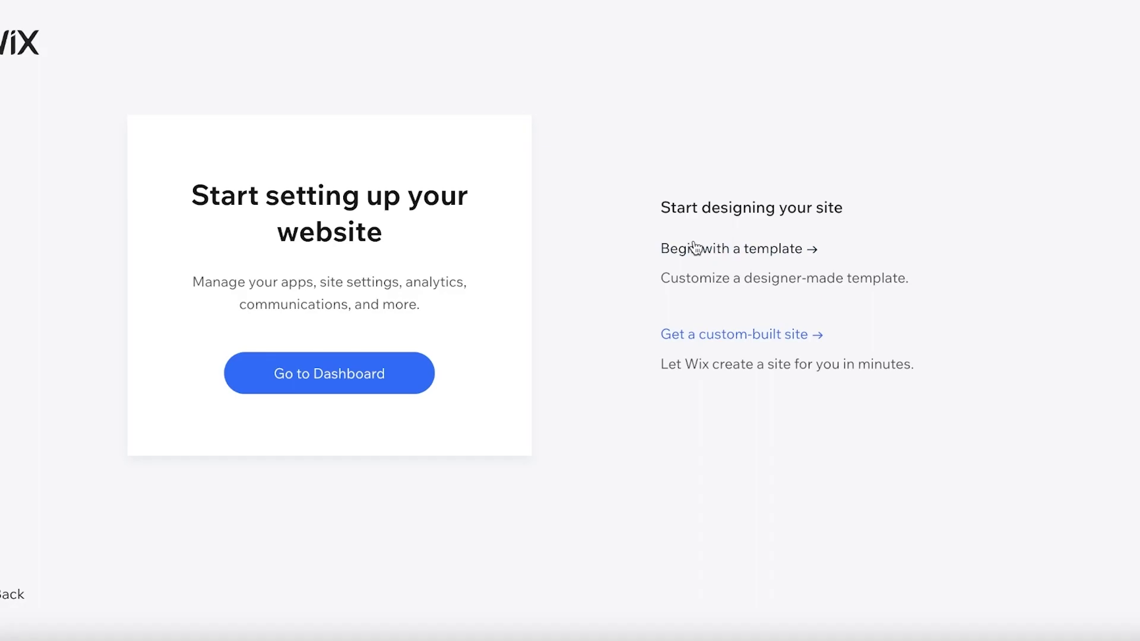
click(718, 251)
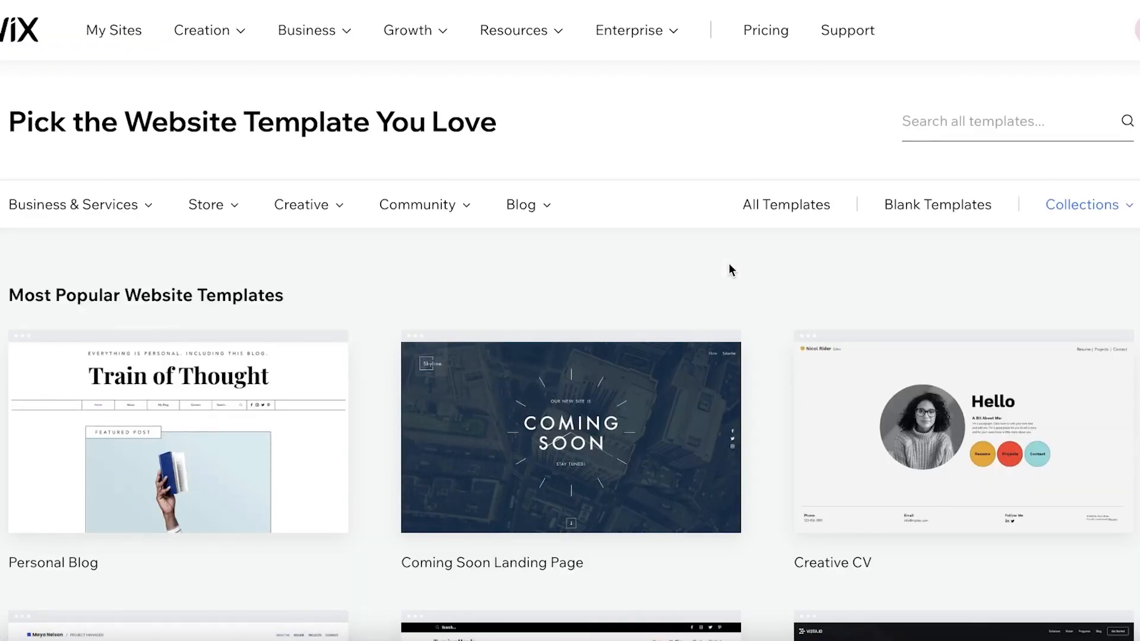
- Look through the template categories and search all templates for "graphic designer"
mouse_move(100, 232)
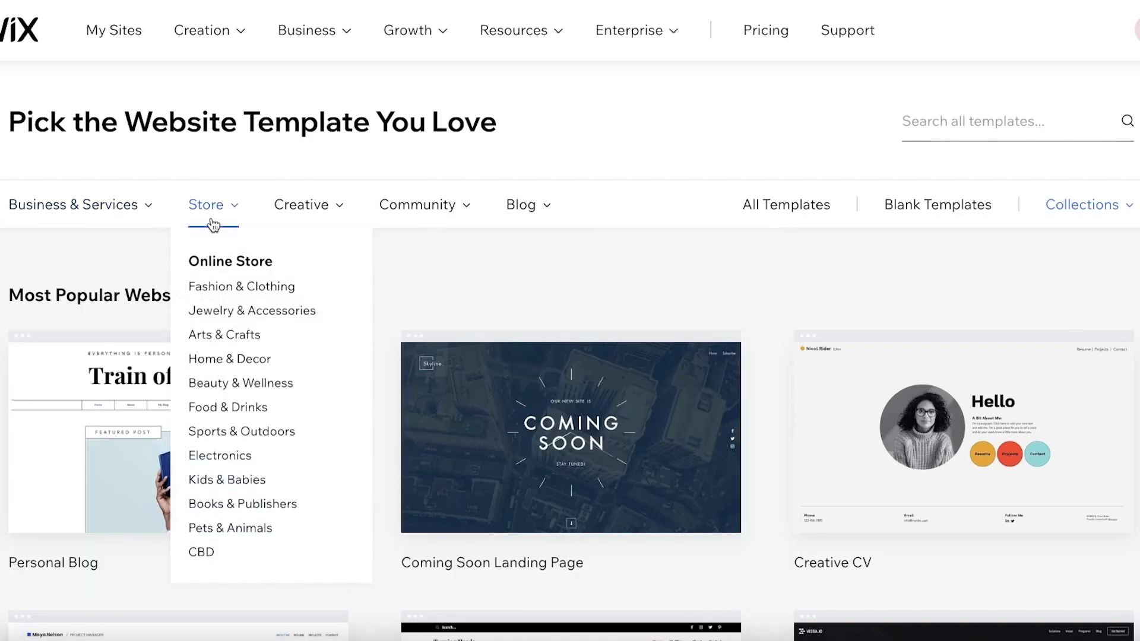
mouse_move(307, 225)
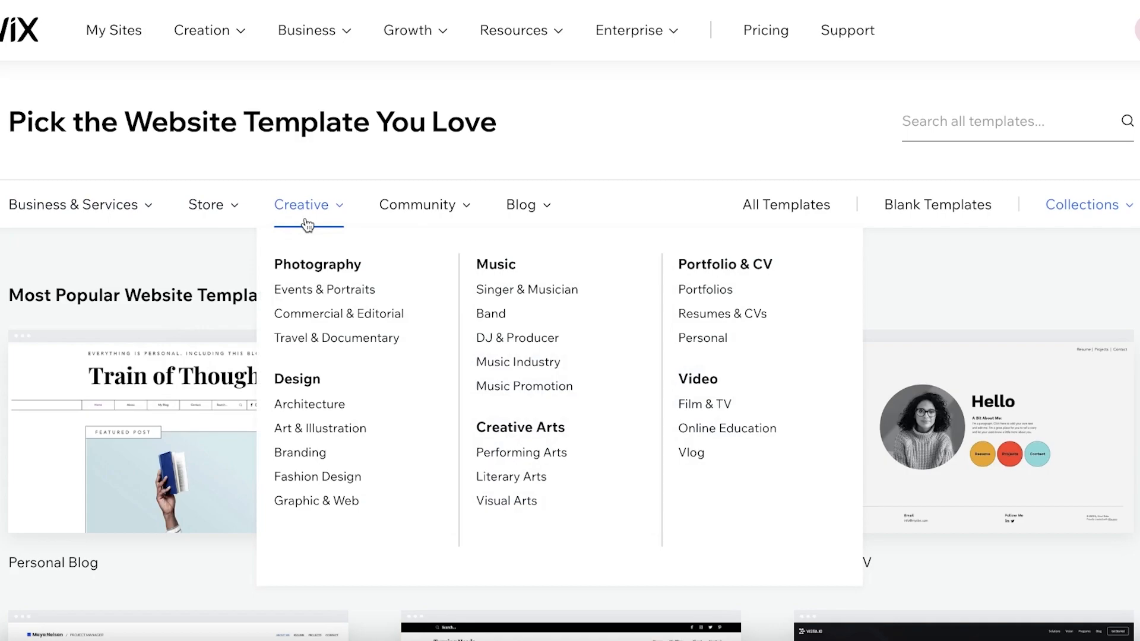
mouse_move(419, 212)
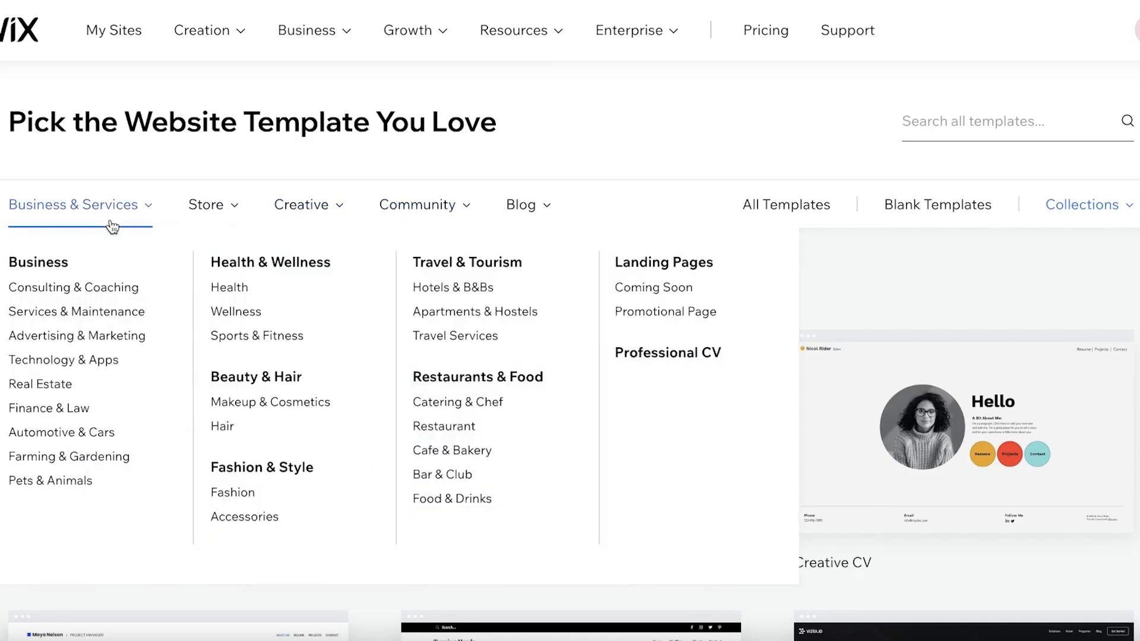
click(958, 135)
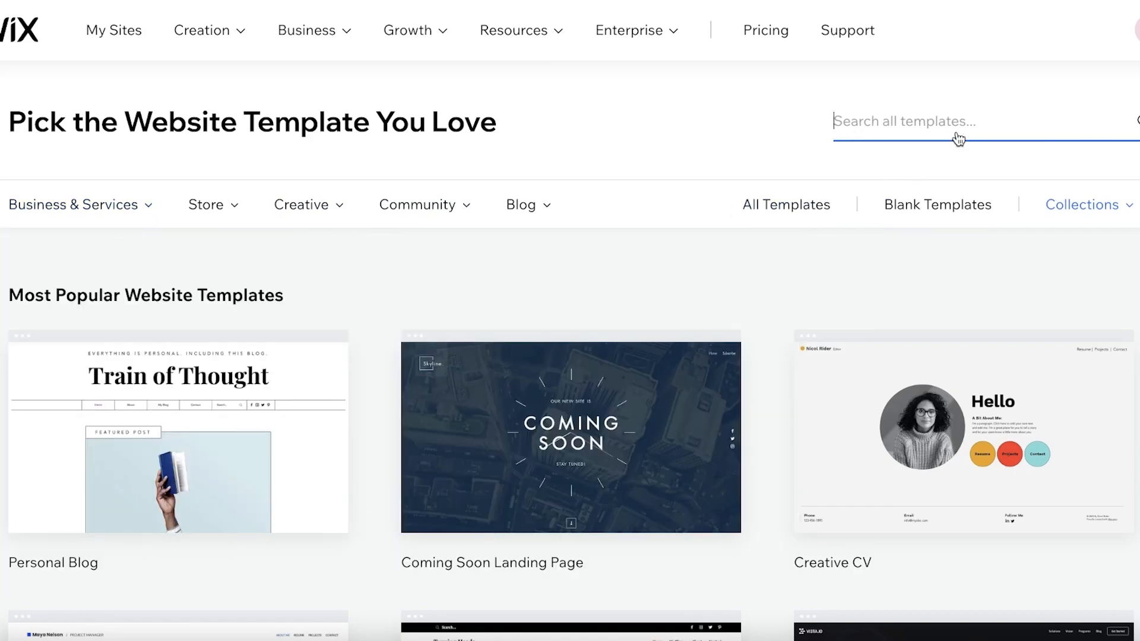
text(graphic designer)
key(Return)
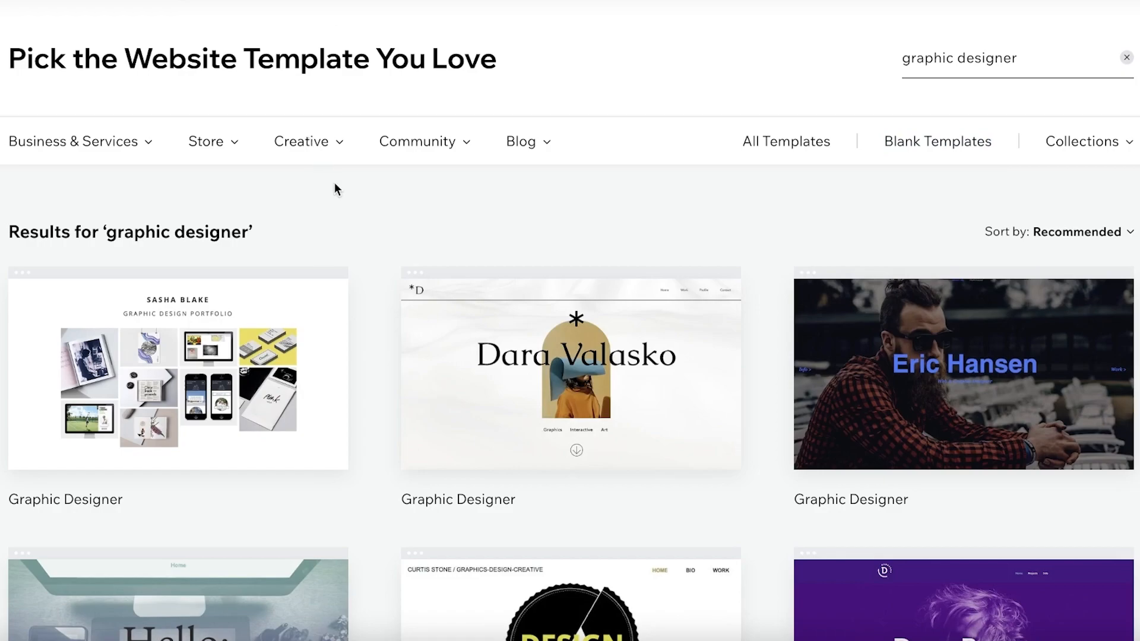
- Browse the first two pages of graphic designer template results and return to page 1
scroll(628, 234, down, 6)
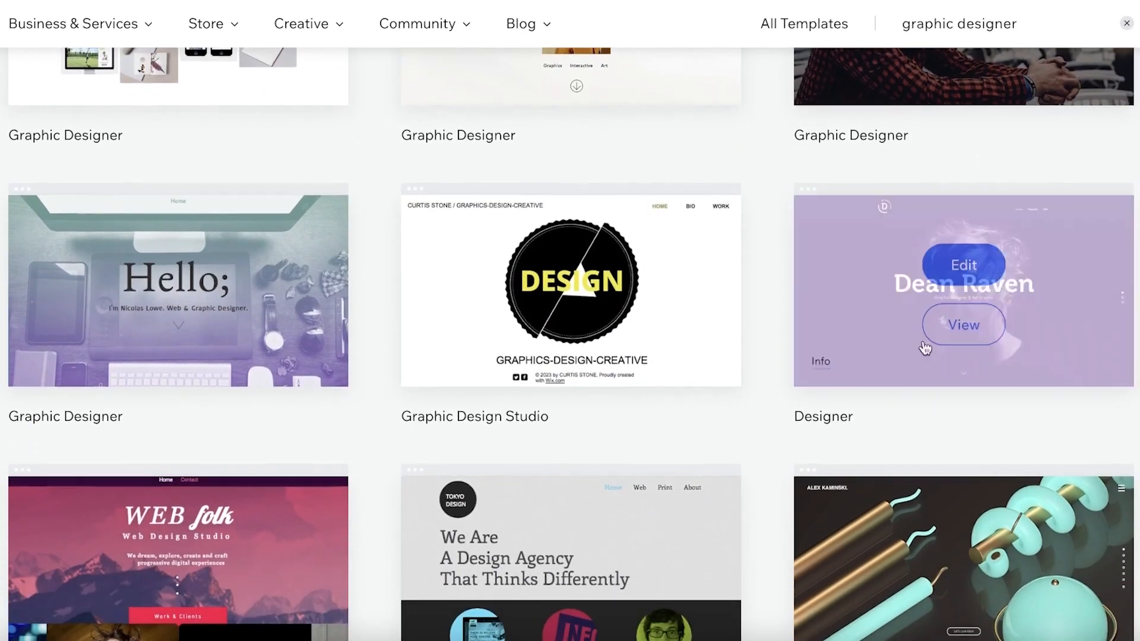
scroll(361, 301, down, 6)
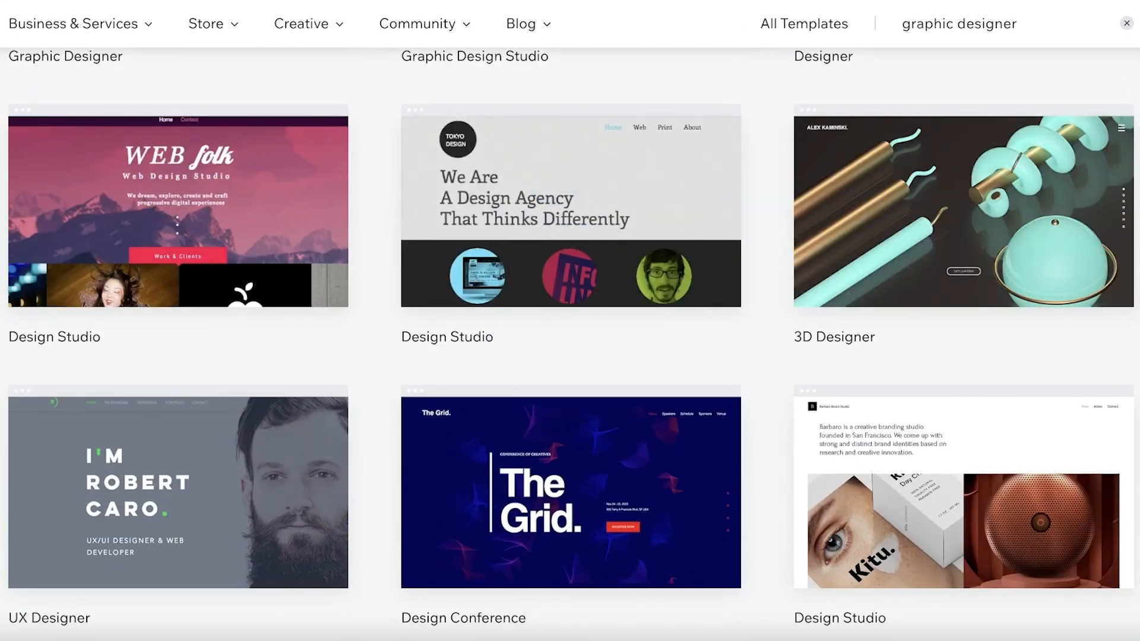
scroll(594, 386, down, 3)
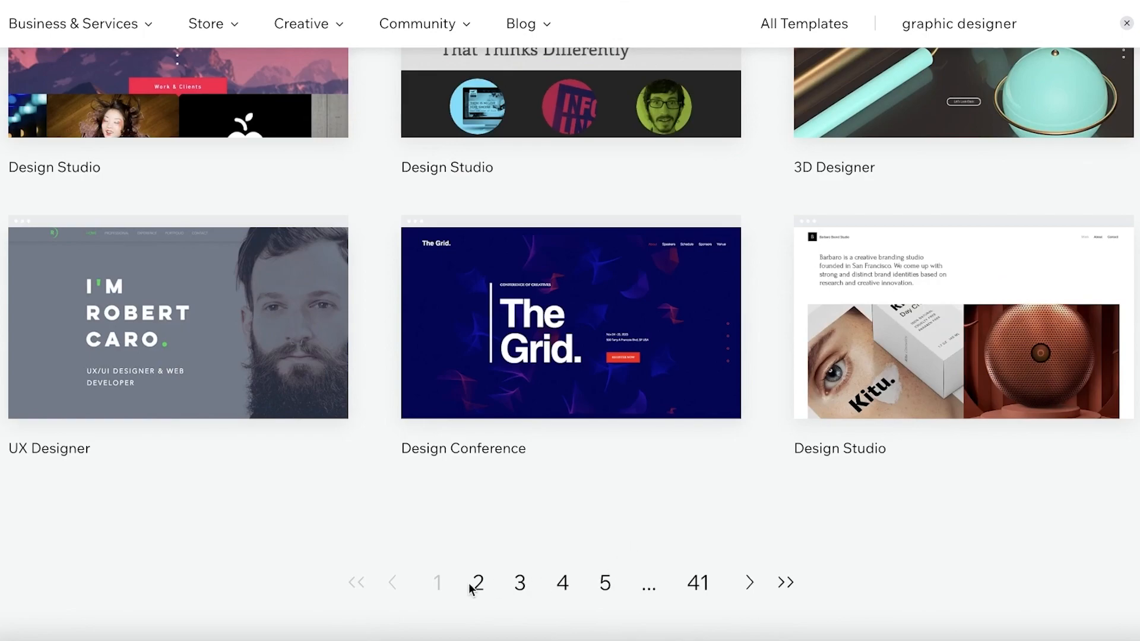
click(472, 586)
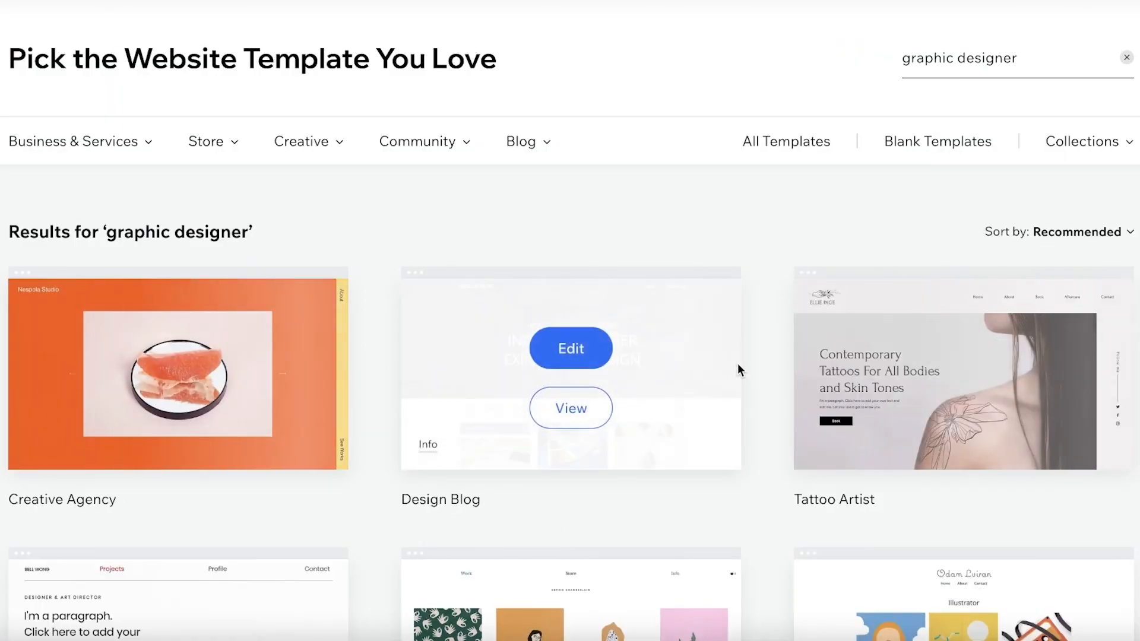
scroll(738, 364, down, 3)
scroll(1029, 286, down, 3)
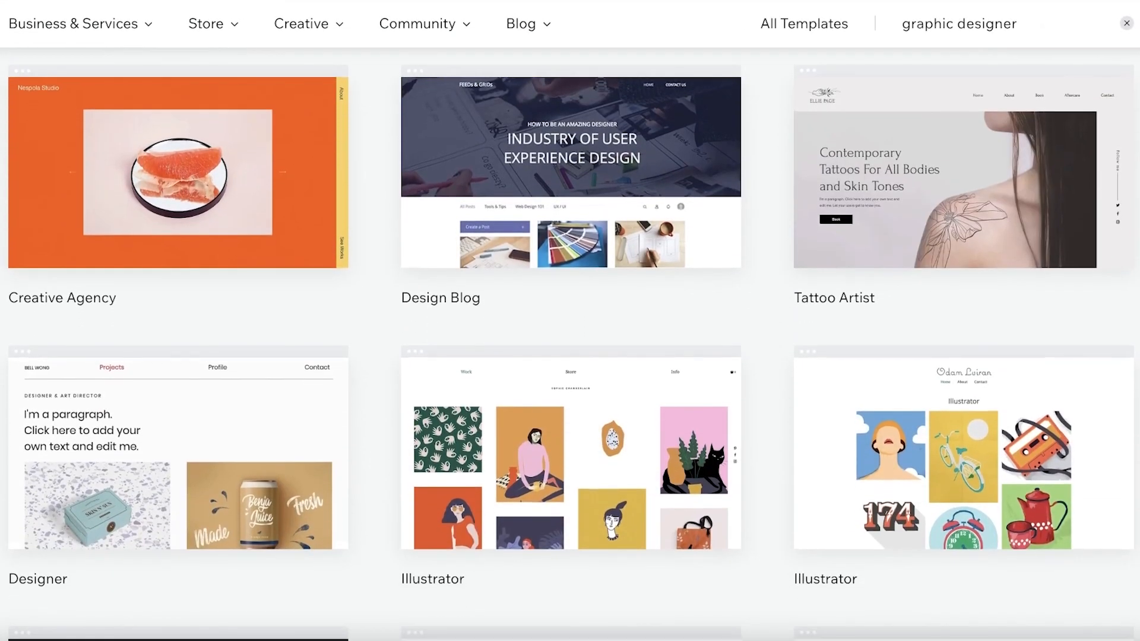
scroll(570, 344, down, 6)
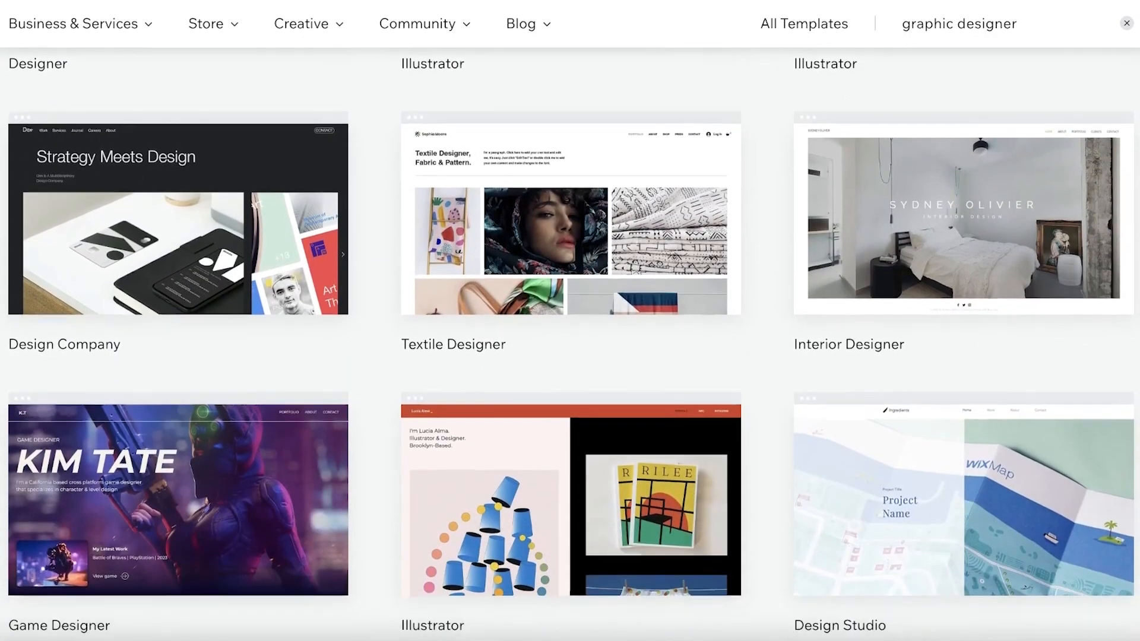
scroll(848, 501, down, 3)
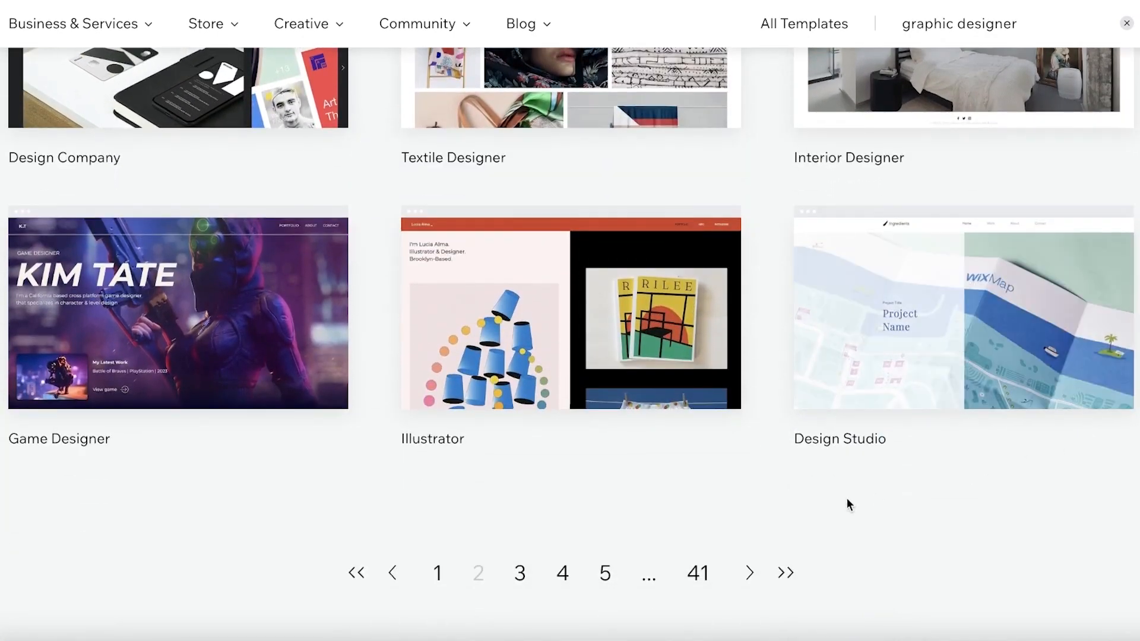
click(433, 581)
scroll(743, 331, down, 10)
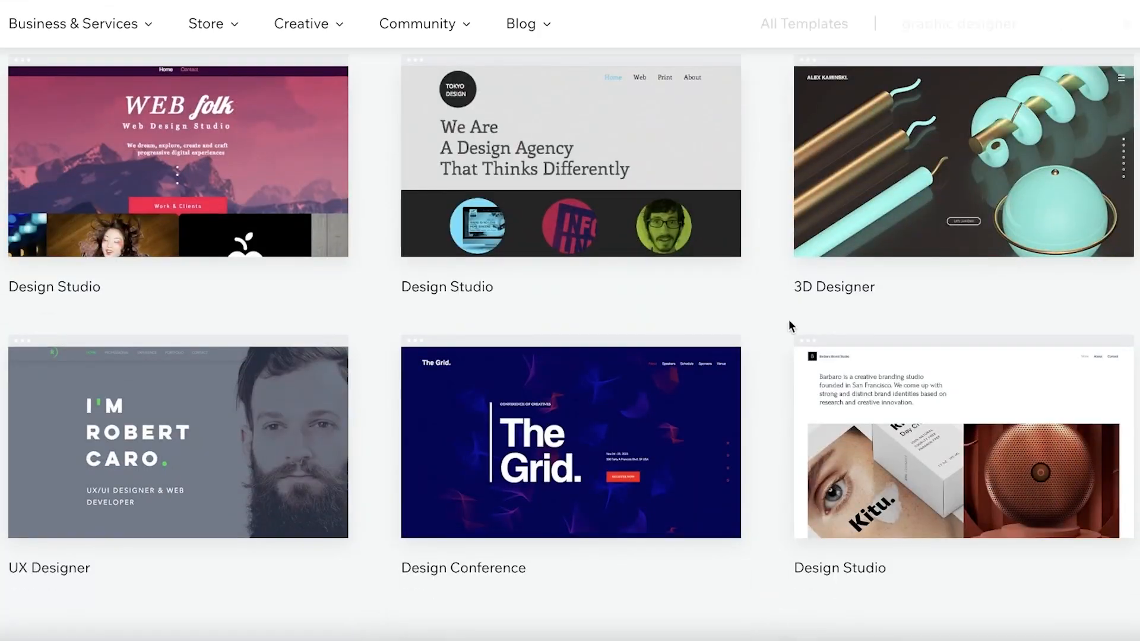
scroll(962, 178, down, 1)
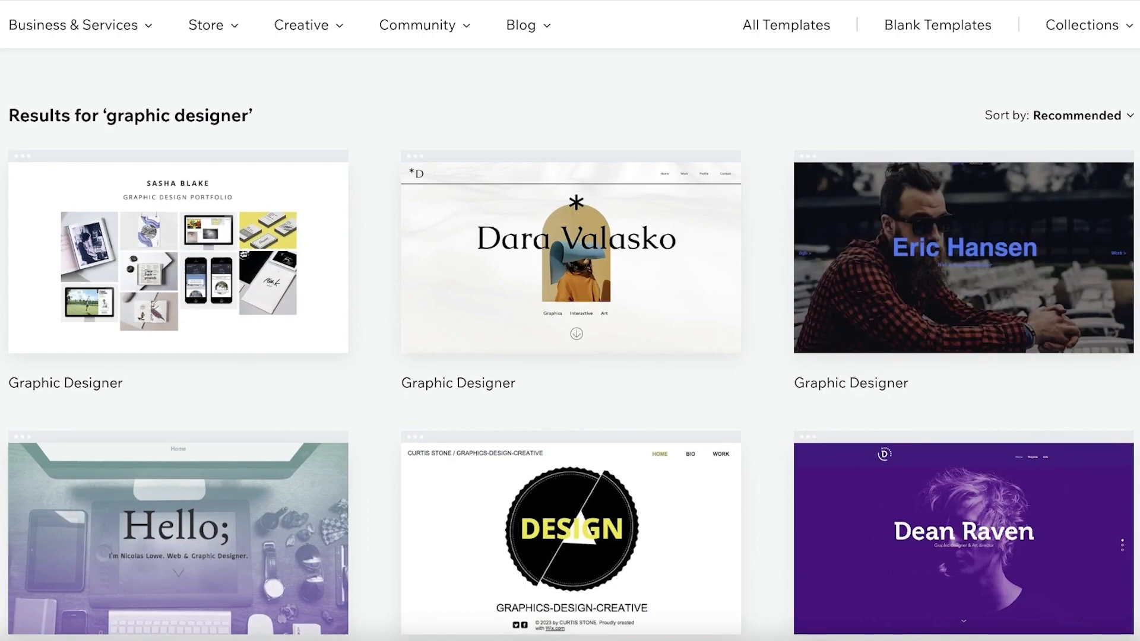
- Open the Graphic Designer template featuring the bearded man in a checked shirt for editing and look over its ABOUT ME page
mouse_move(1021, 290)
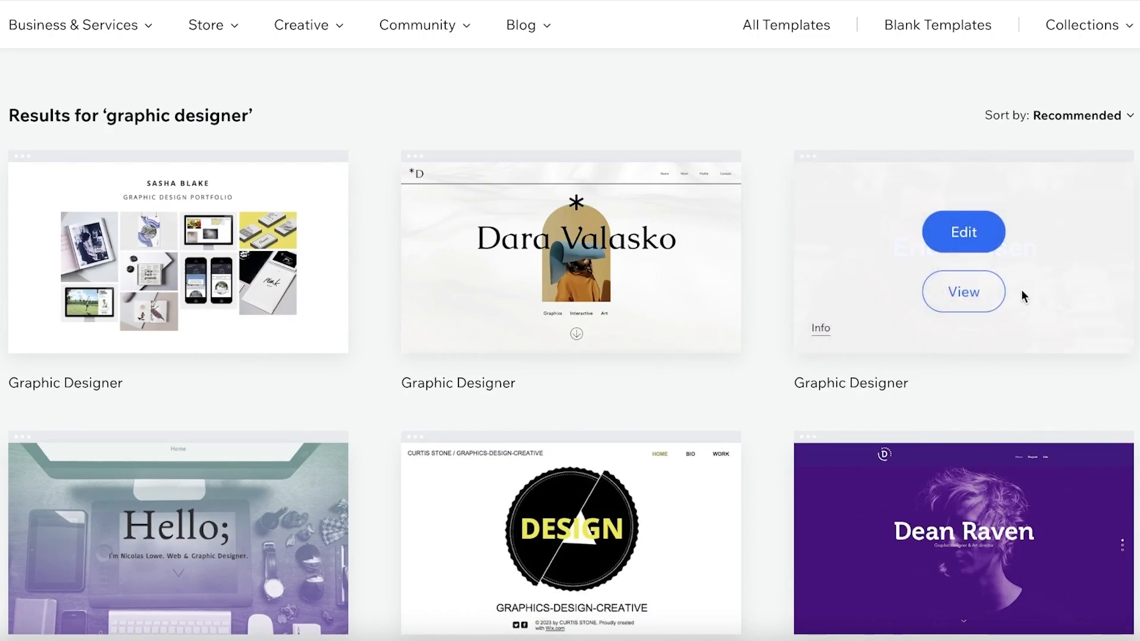
click(982, 250)
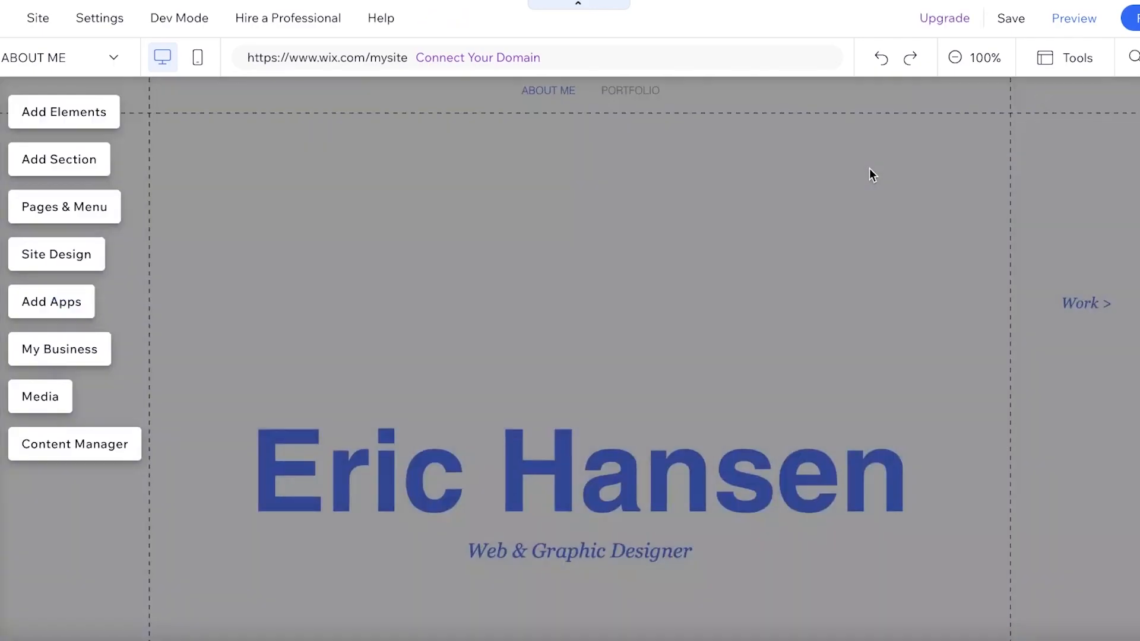
scroll(990, 180, down, 10)
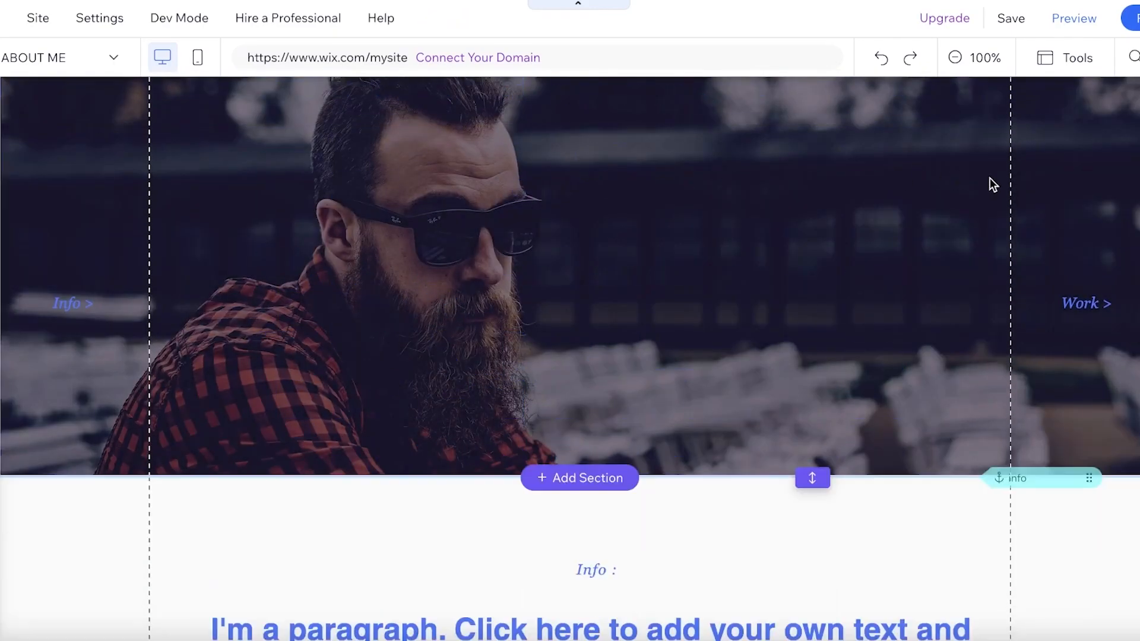
scroll(1017, 197, down, 3)
scroll(602, 368, up, 12)
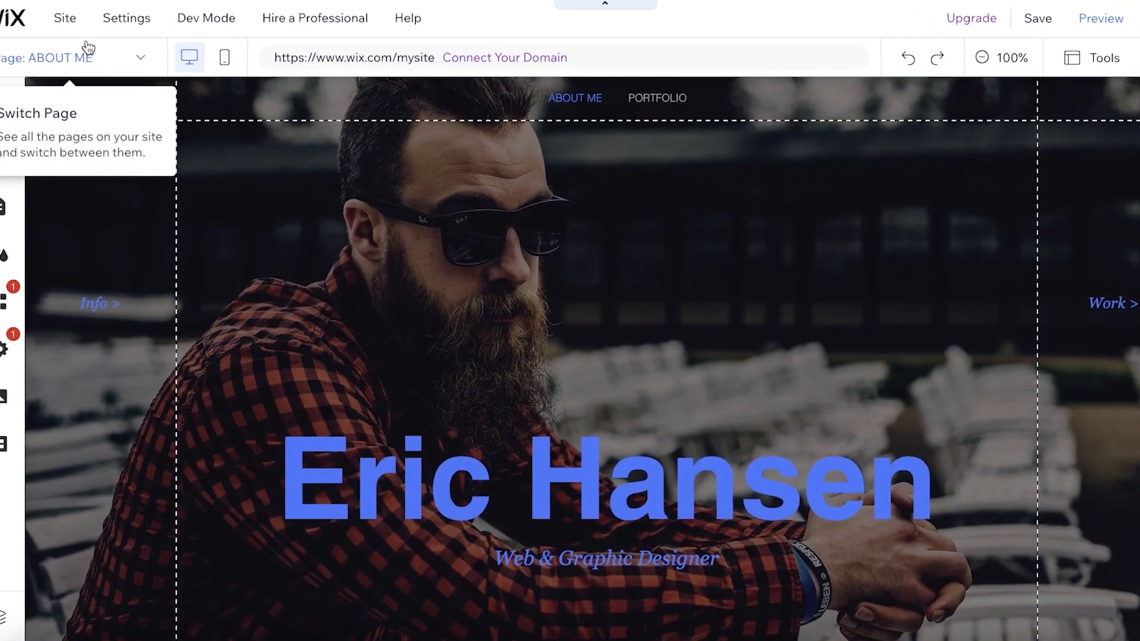
- View the list of pages included in the site, staying on the ABOUT ME page
click(56, 58)
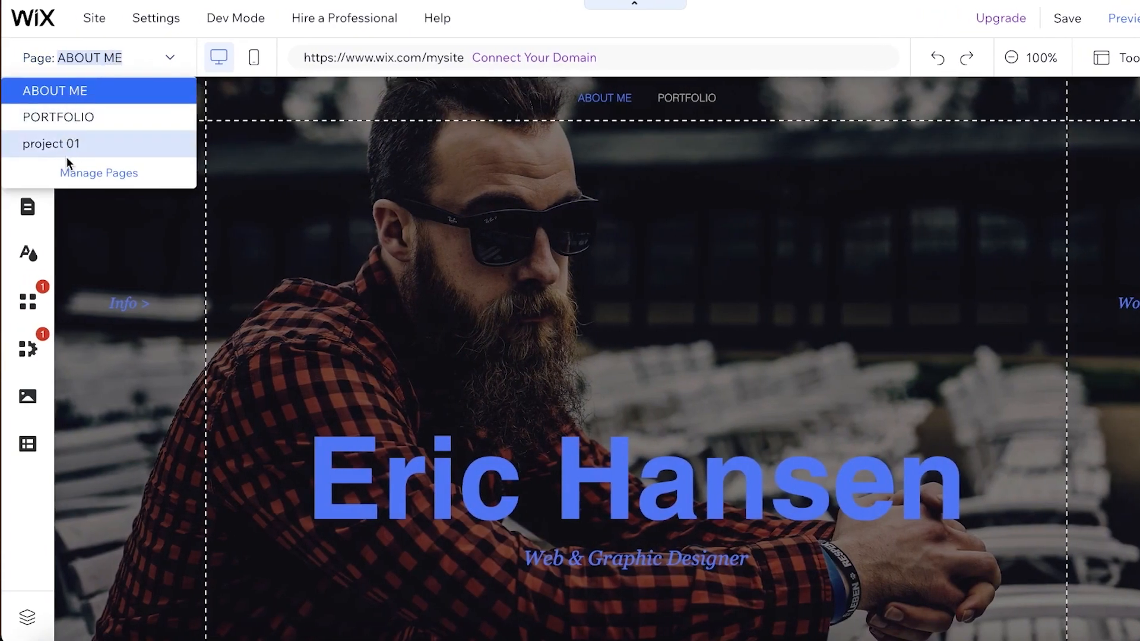
click(464, 151)
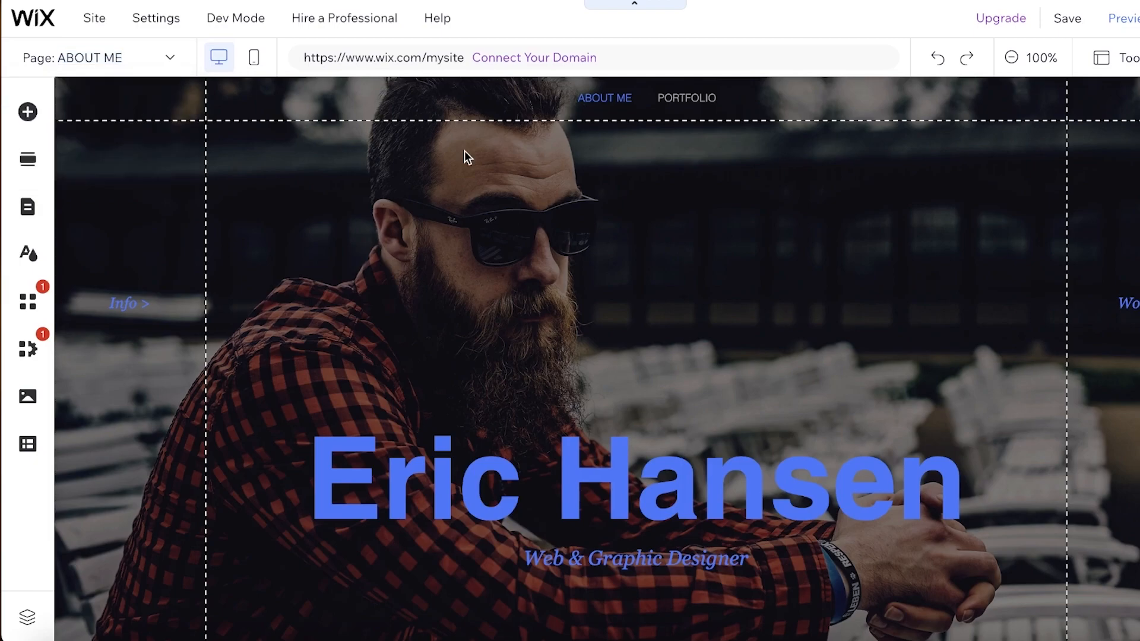
click(138, 57)
click(436, 173)
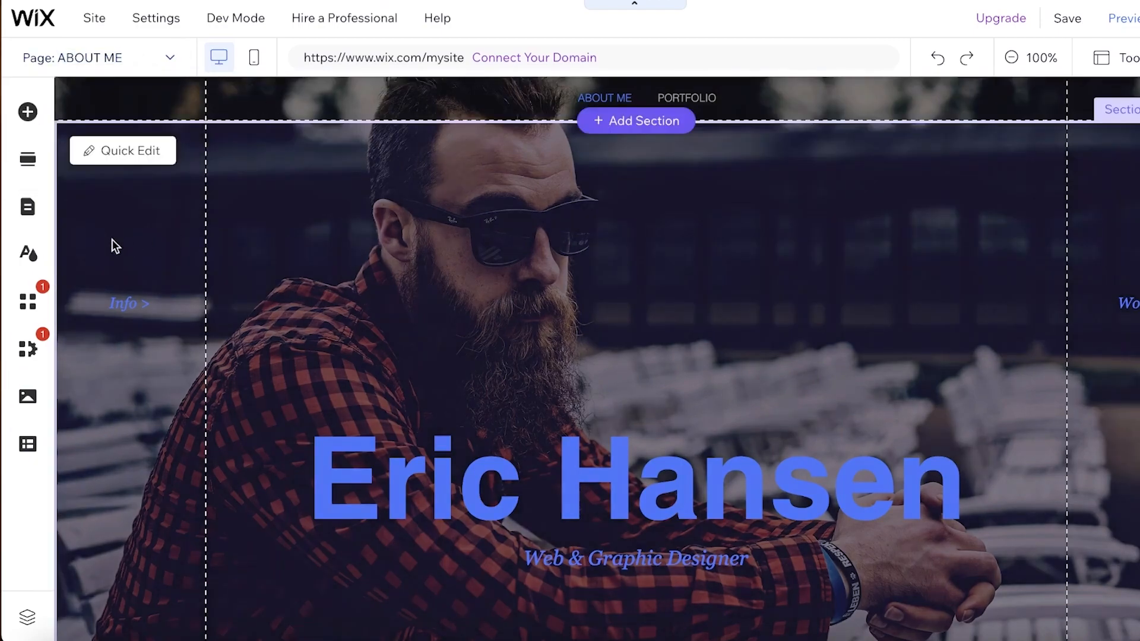
- Look over the recommended apps in the Wix App Market and review the site's installed and pending apps
click(28, 300)
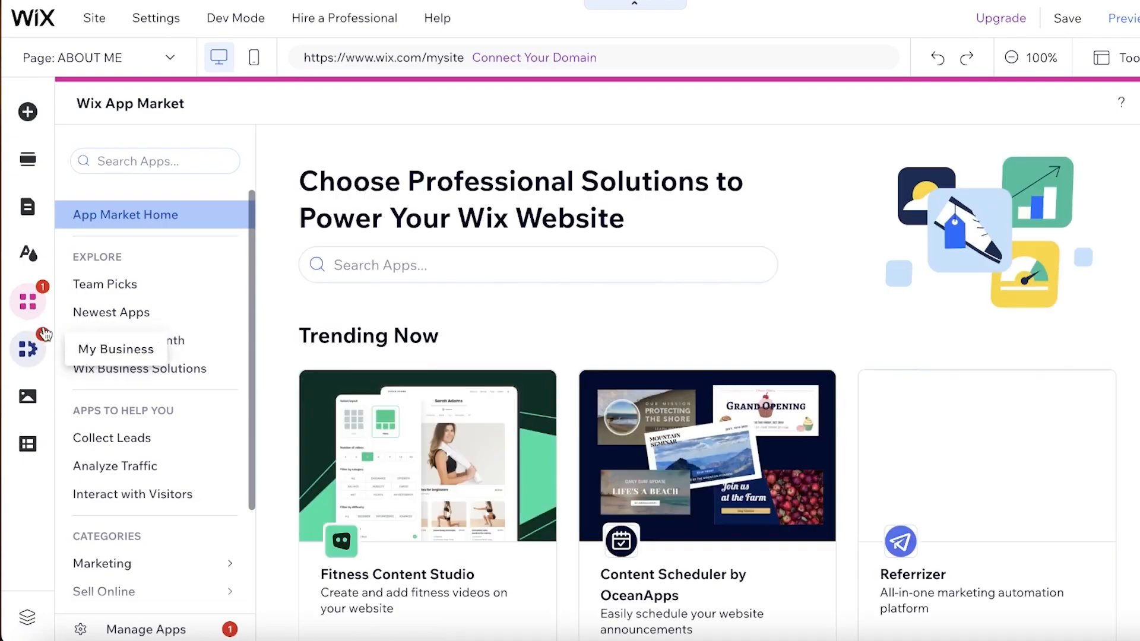
scroll(536, 314, down, 1)
scroll(536, 314, down, 1)
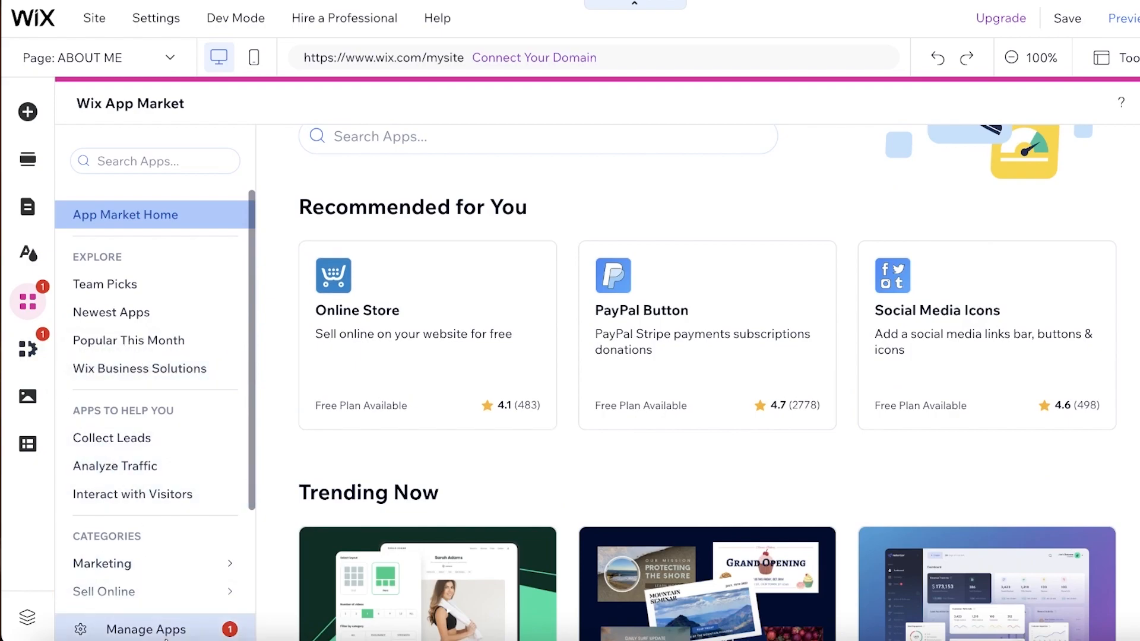
click(168, 632)
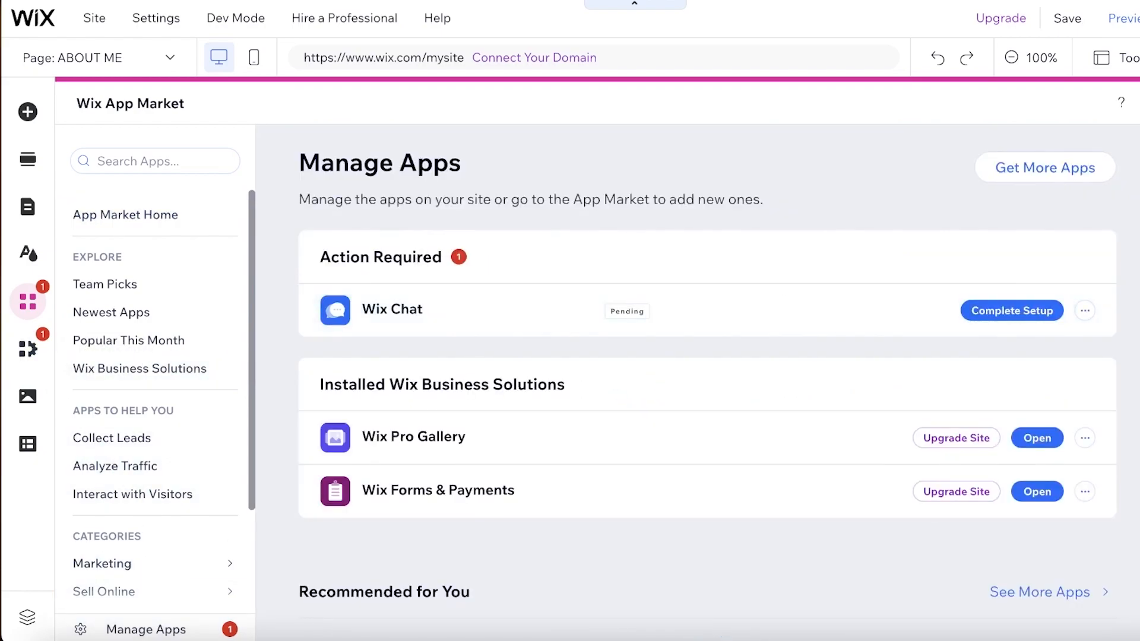
scroll(531, 310, down, 1)
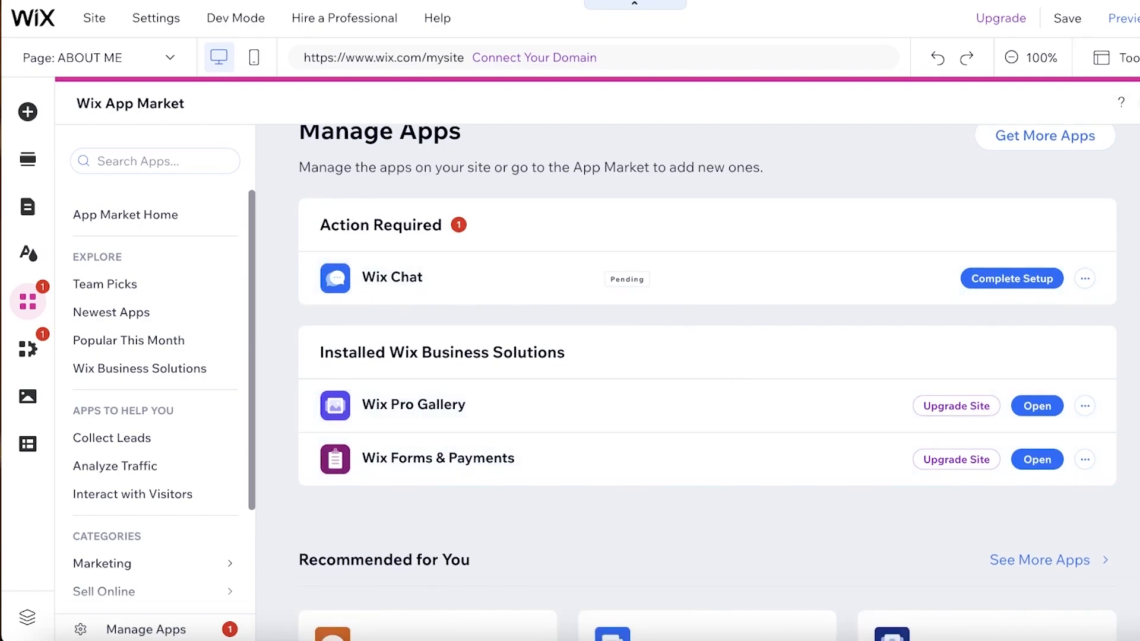
- Review the Wix Forms & Payments and Wix Chat entries among the site's business tools
click(26, 351)
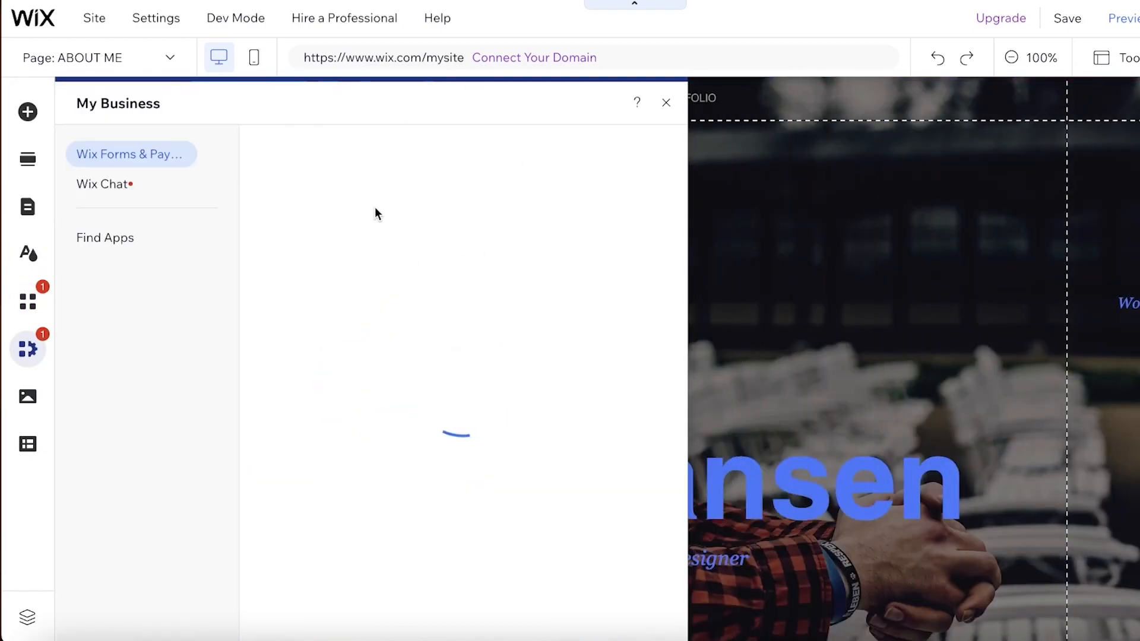
click(109, 185)
click(121, 154)
- Check the site's list of pages, open the project 01 page and look over its content
click(30, 209)
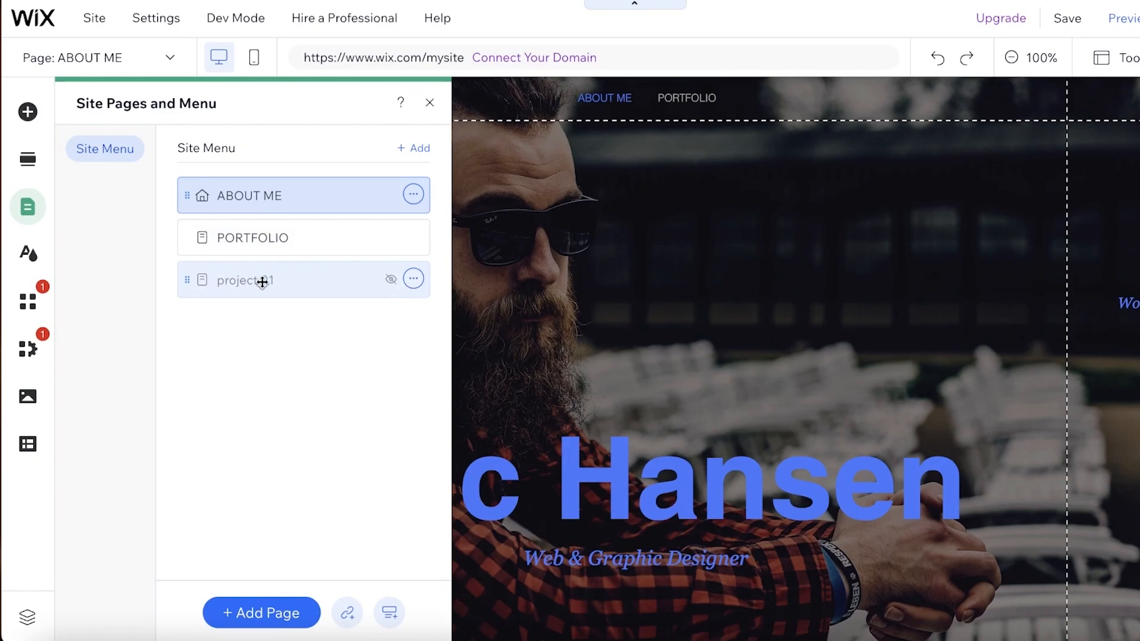
click(538, 223)
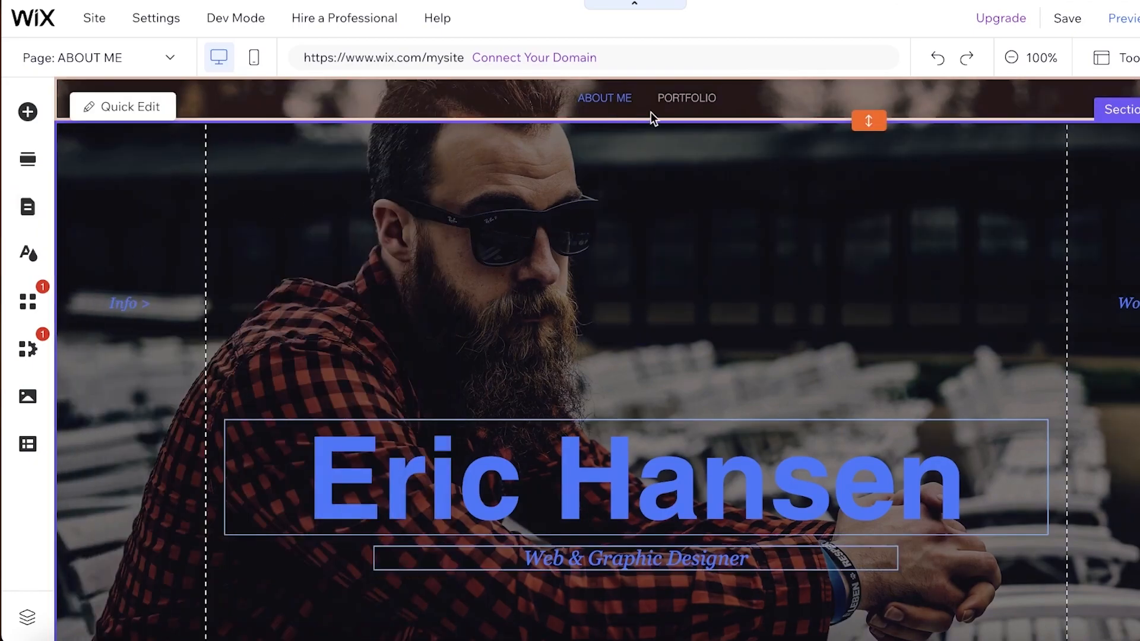
click(146, 65)
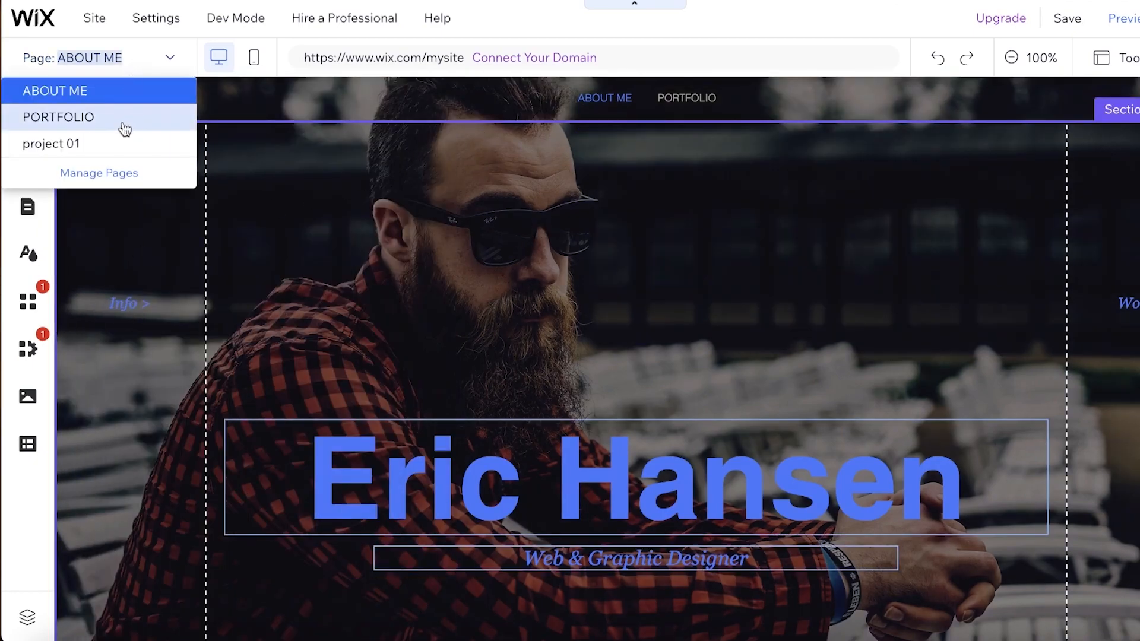
click(106, 148)
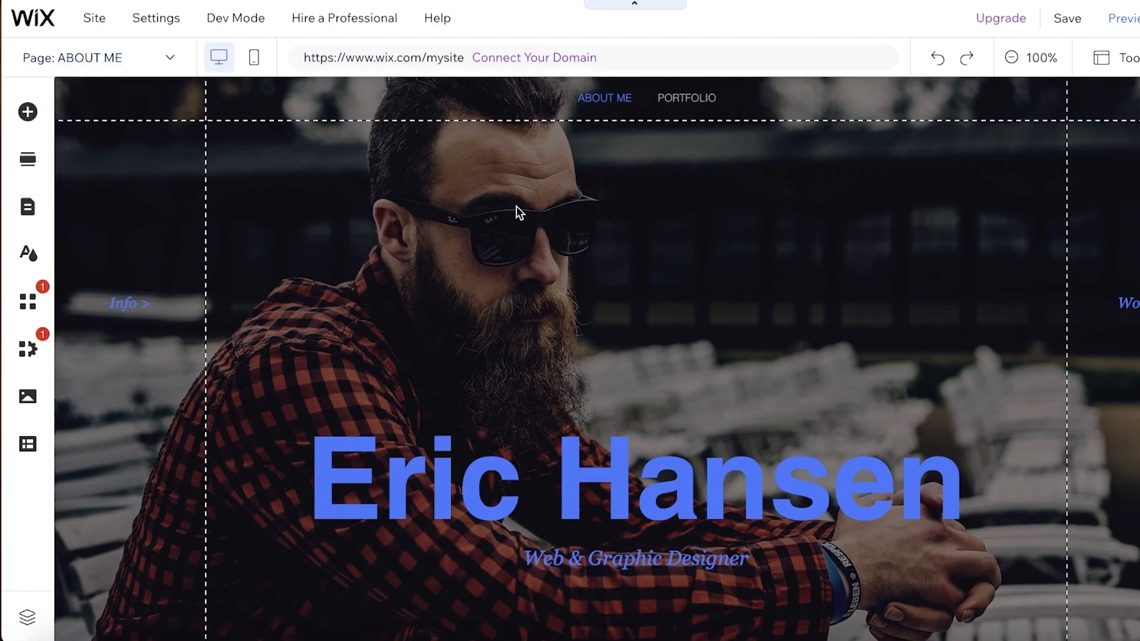
click(86, 52)
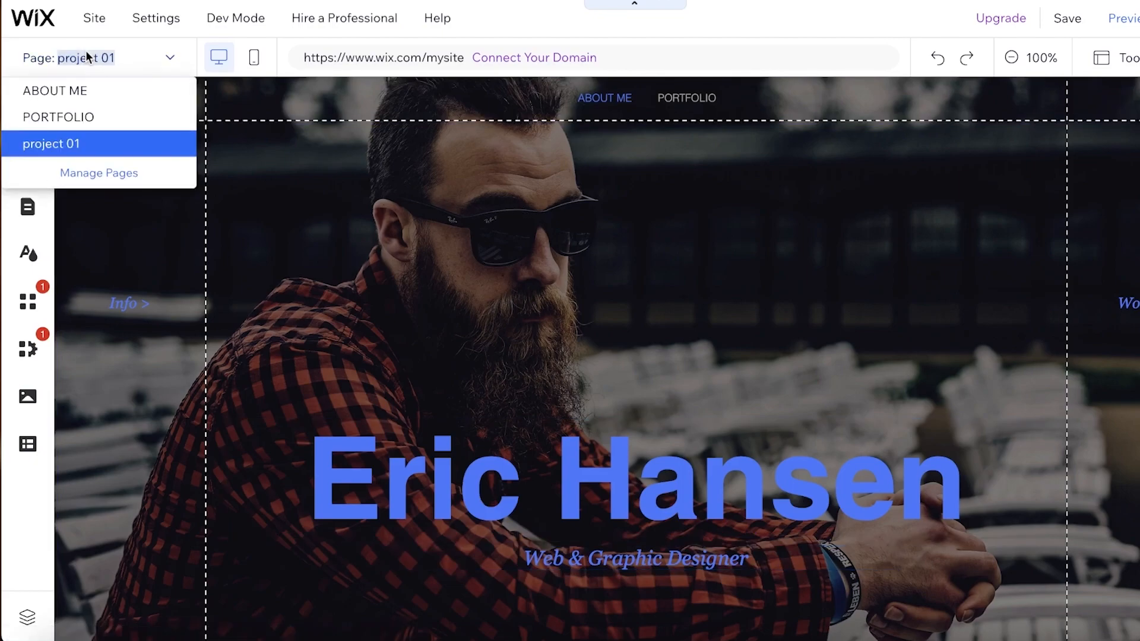
click(570, 208)
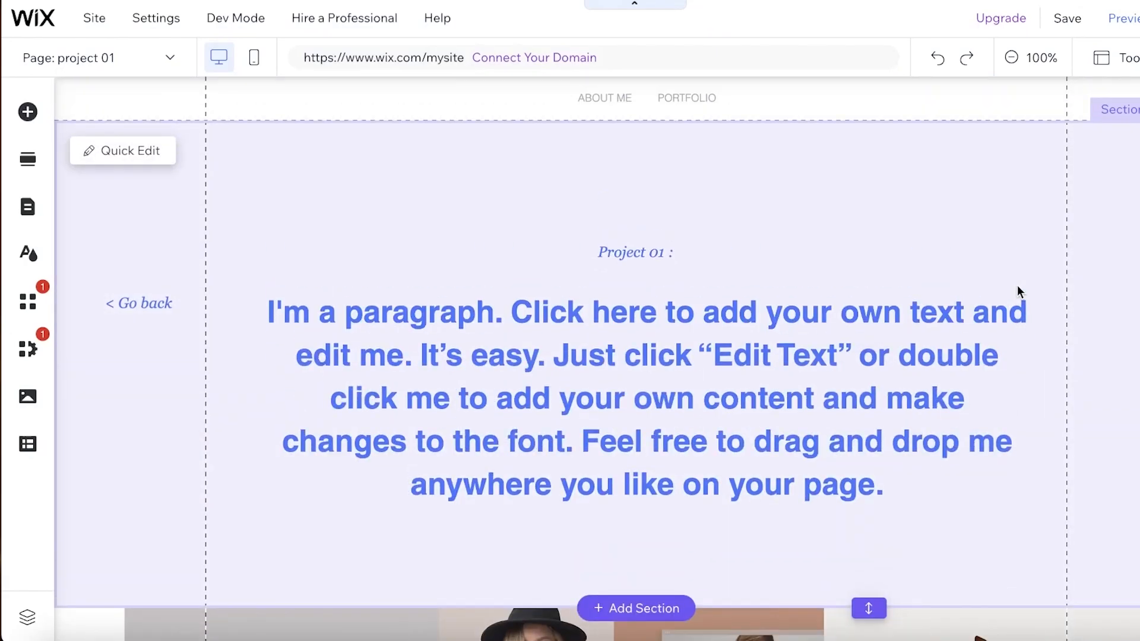
scroll(1017, 285, down, 10)
scroll(475, 285, down, 5)
scroll(425, 311, up, 15)
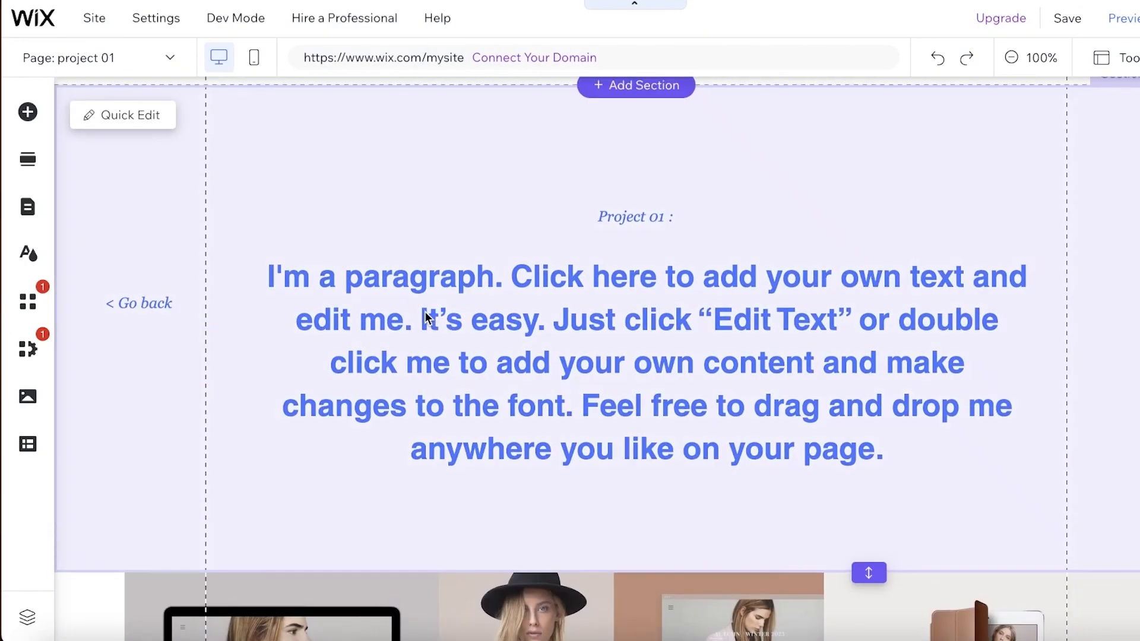
- Switch the editor back to the ABOUT ME page
click(74, 64)
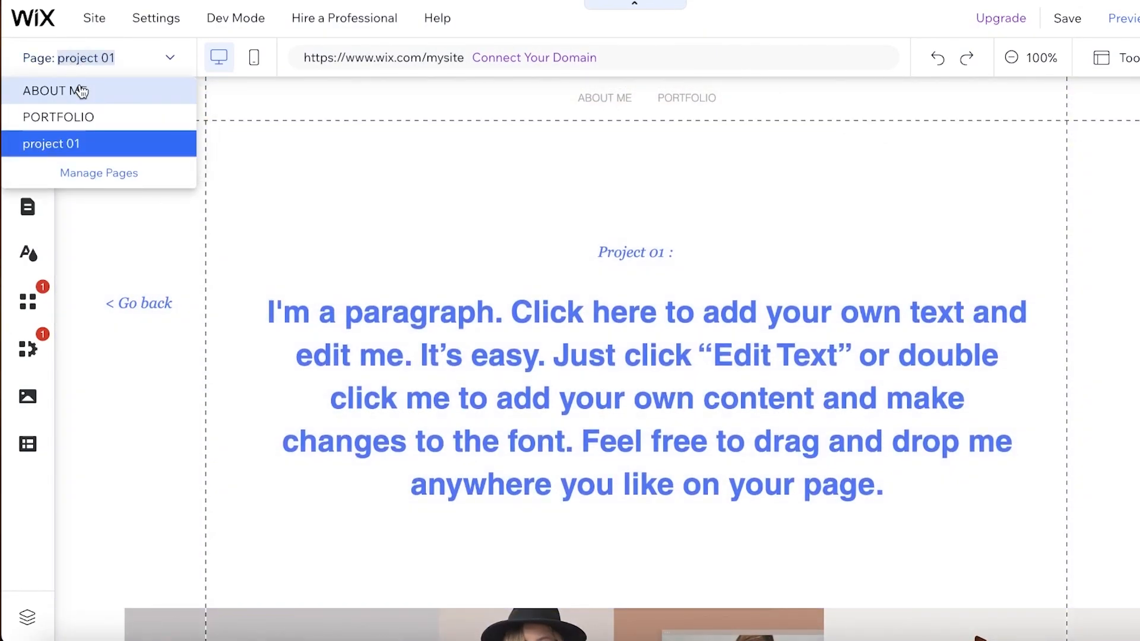
click(81, 91)
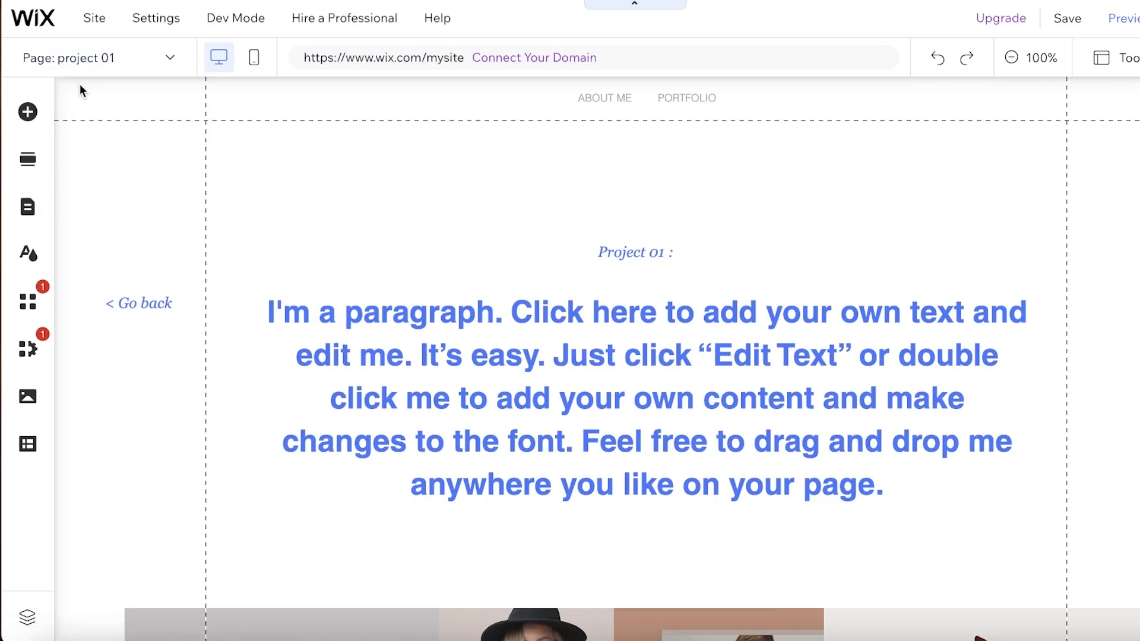
click(78, 74)
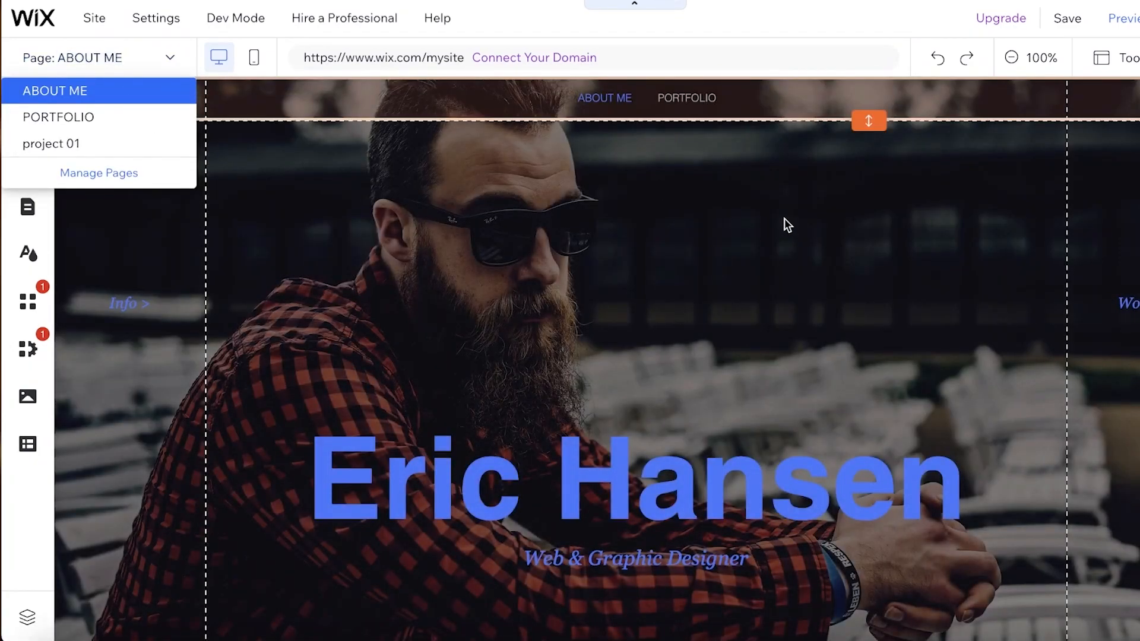
click(785, 225)
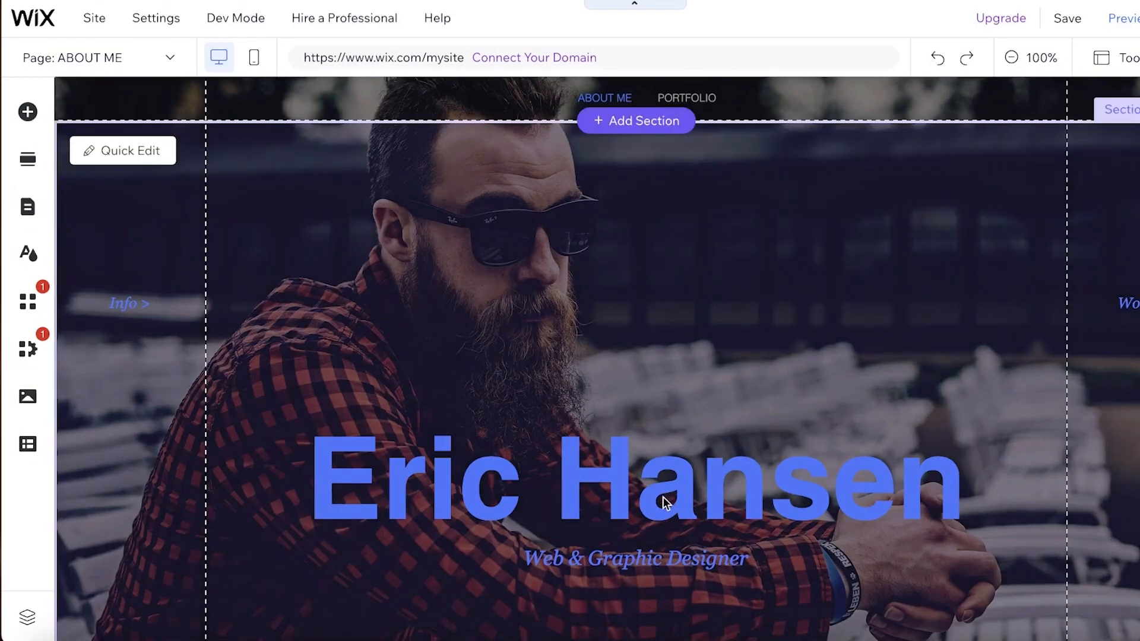
- Replace the name in the large hero heading with the designer's full name
scroll(653, 499, down, 3)
click(646, 320)
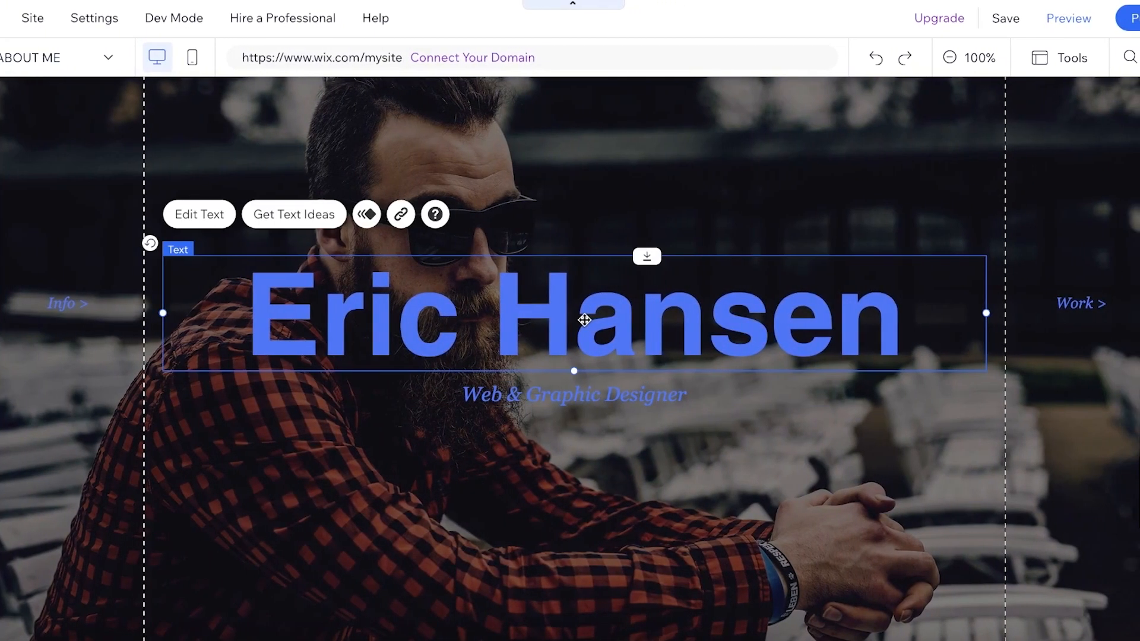
double_click(584, 320)
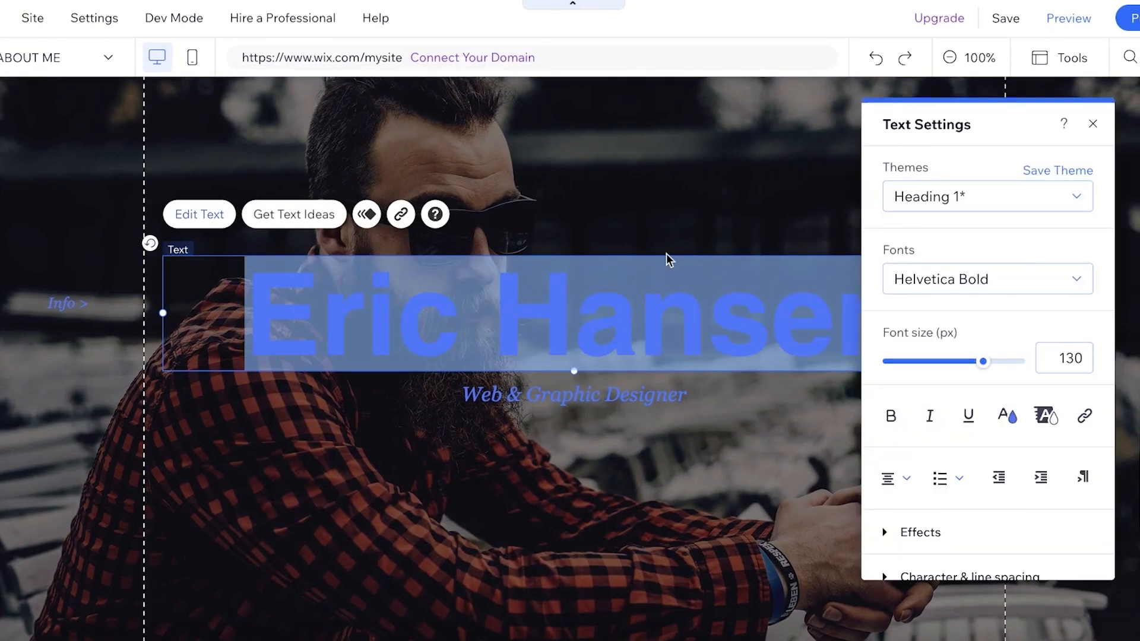
text(Jane Doe)
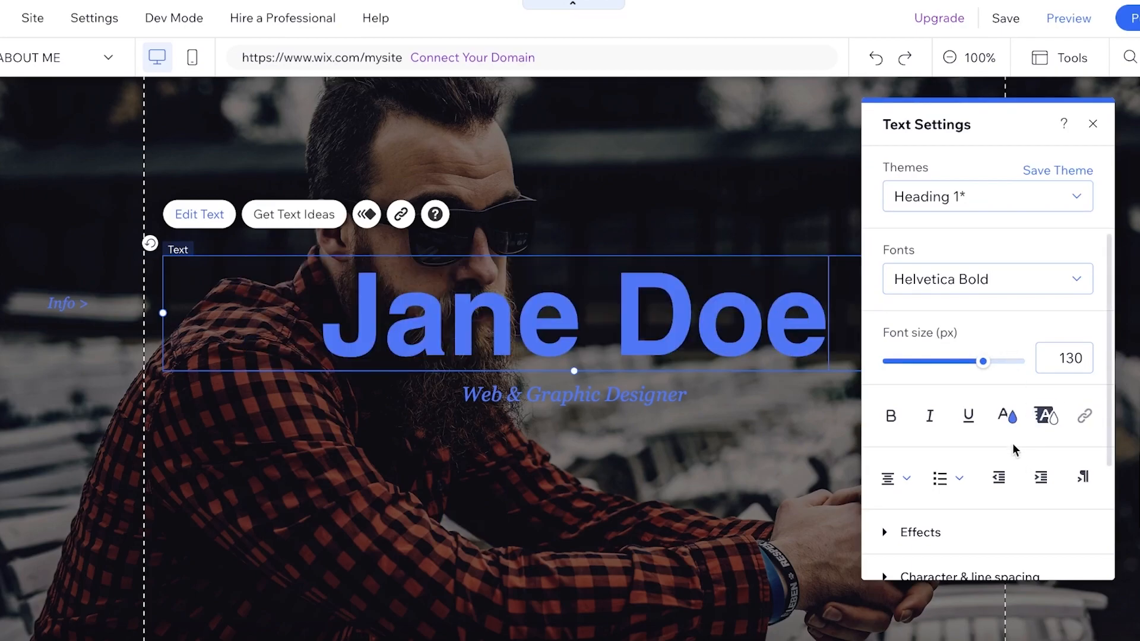
- Add a custom pink, #FF069A, to the saved text colors
click(1008, 416)
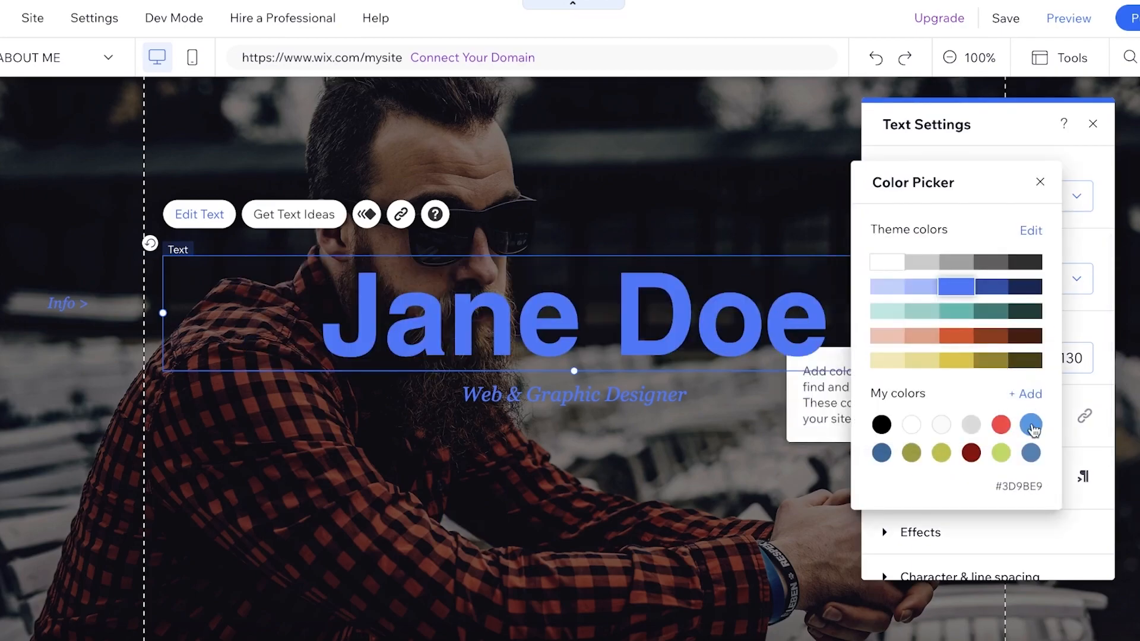
click(1036, 396)
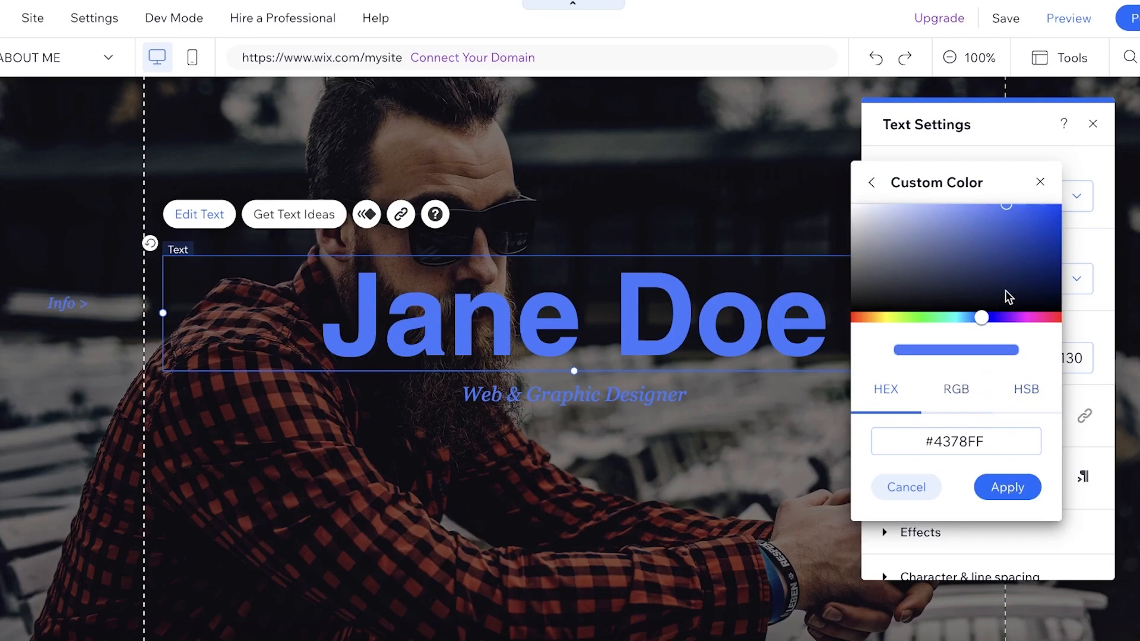
click(1035, 318)
drag(1049, 212, 1059, 179)
drag(1042, 322, 1039, 415)
click(1028, 496)
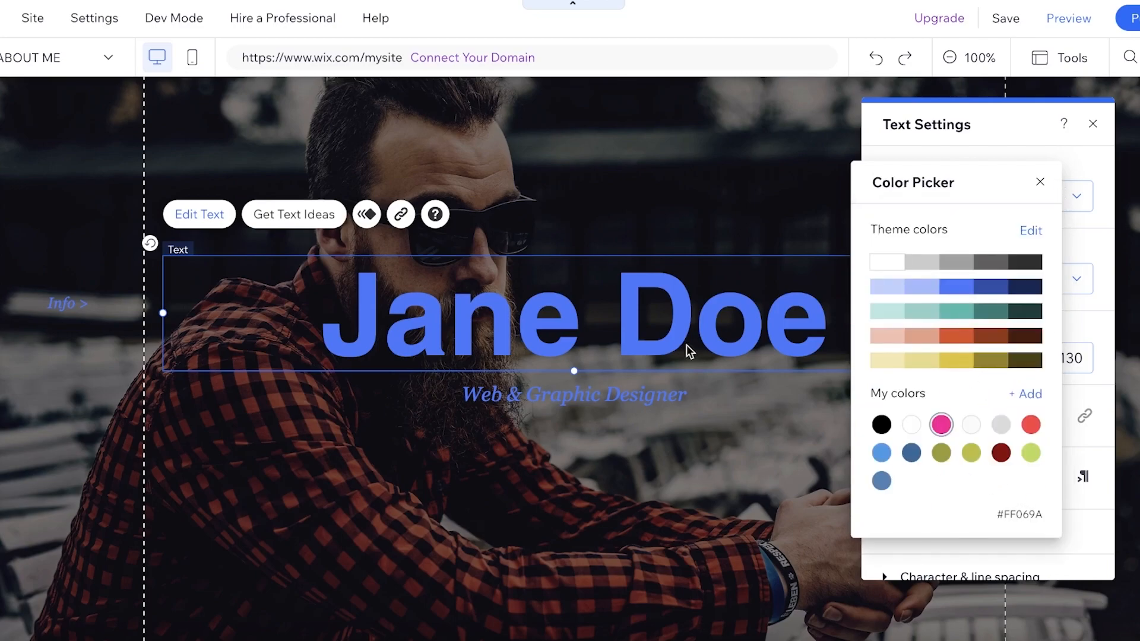
- Apply the saved pink #FF069A to the entire name heading in the hero section
click(1041, 182)
click(1013, 419)
click(943, 425)
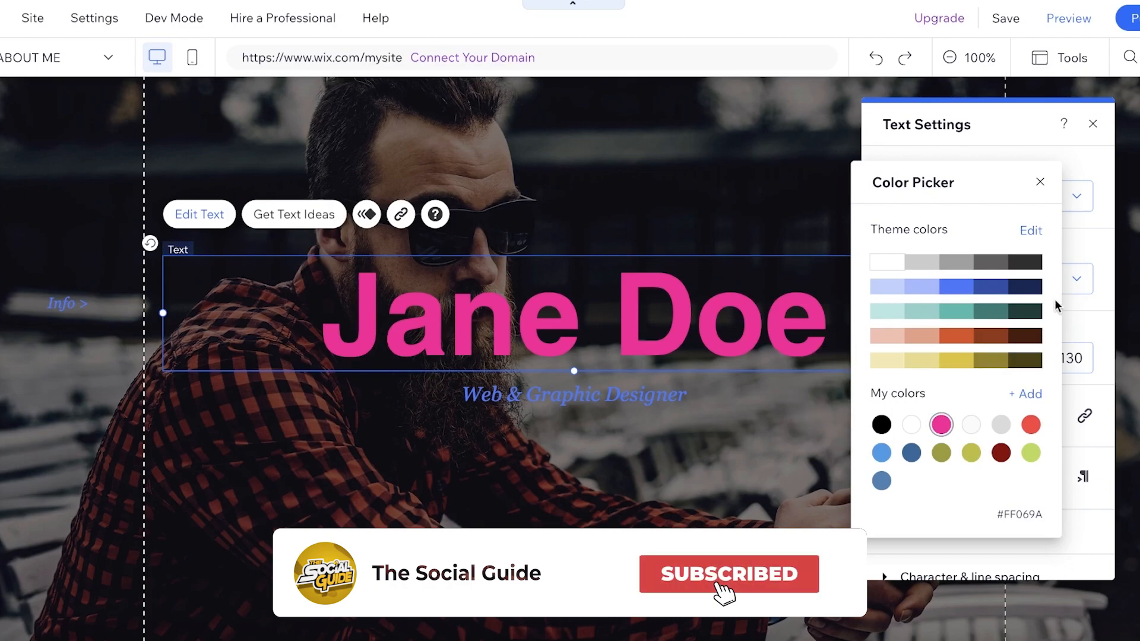
click(1032, 395)
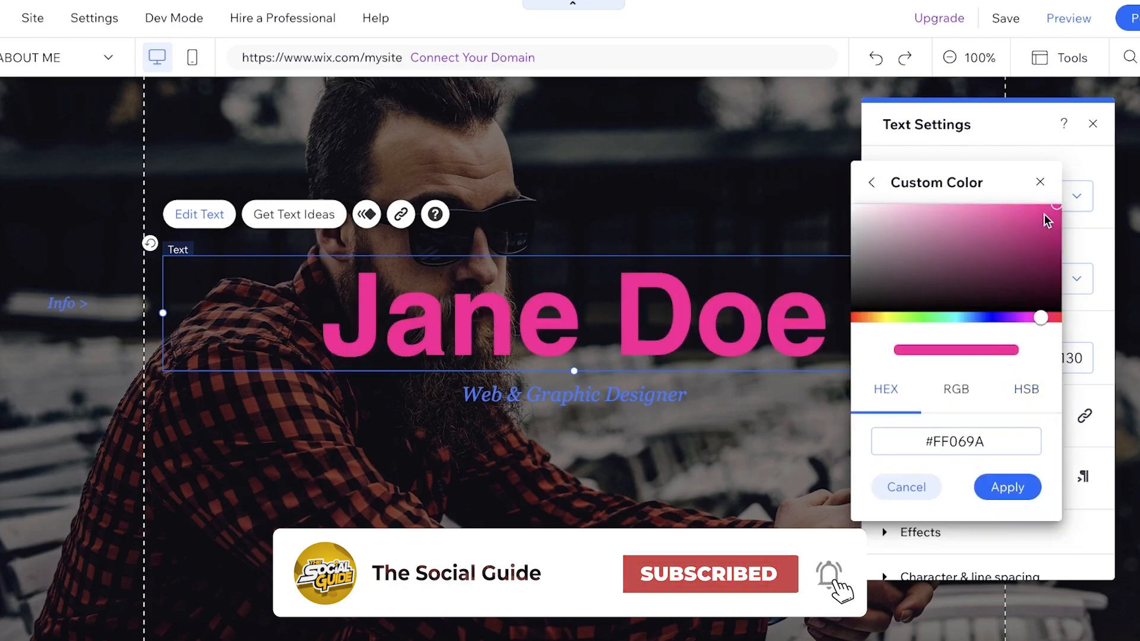
click(585, 133)
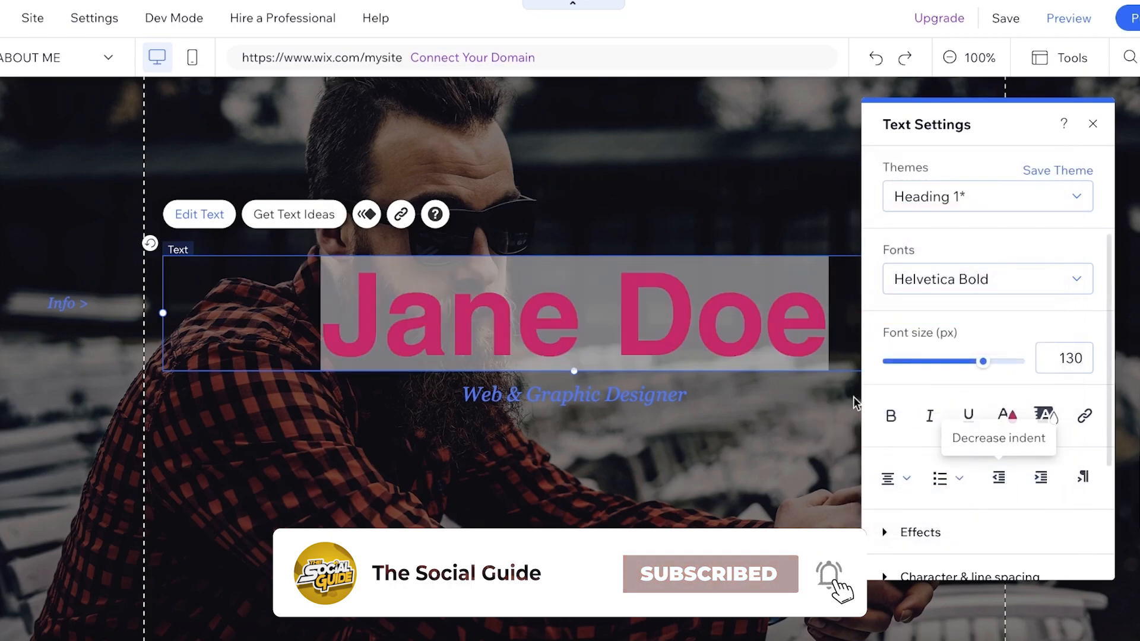
click(496, 143)
- Color the "Web & Graphic Designer" subtitle pink #FF069A and close the text settings
double_click(565, 397)
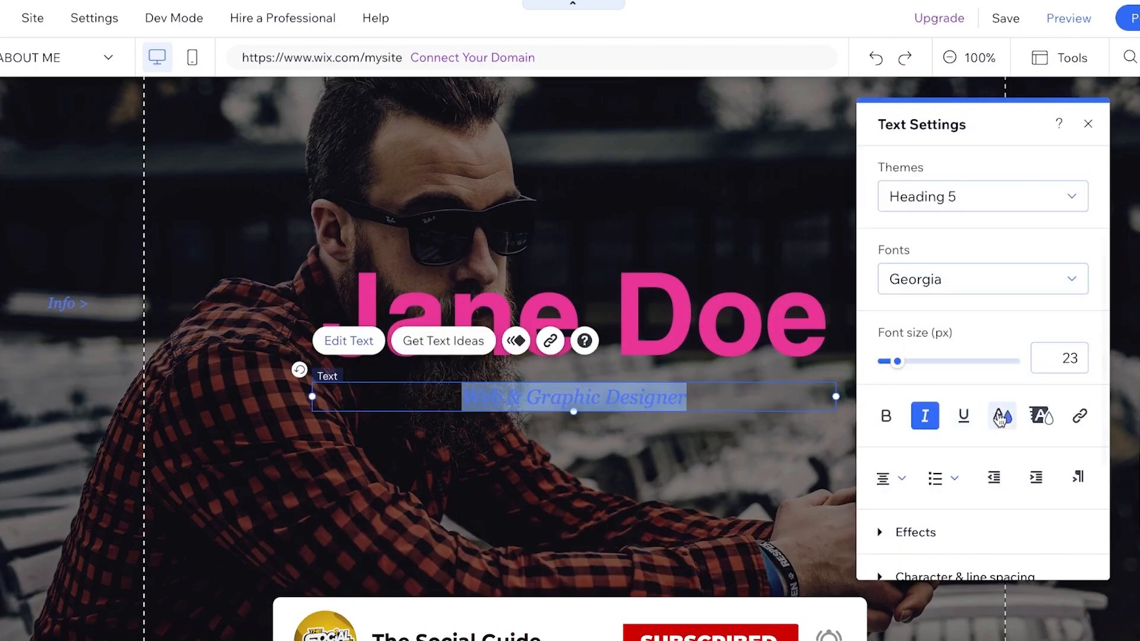
click(1001, 418)
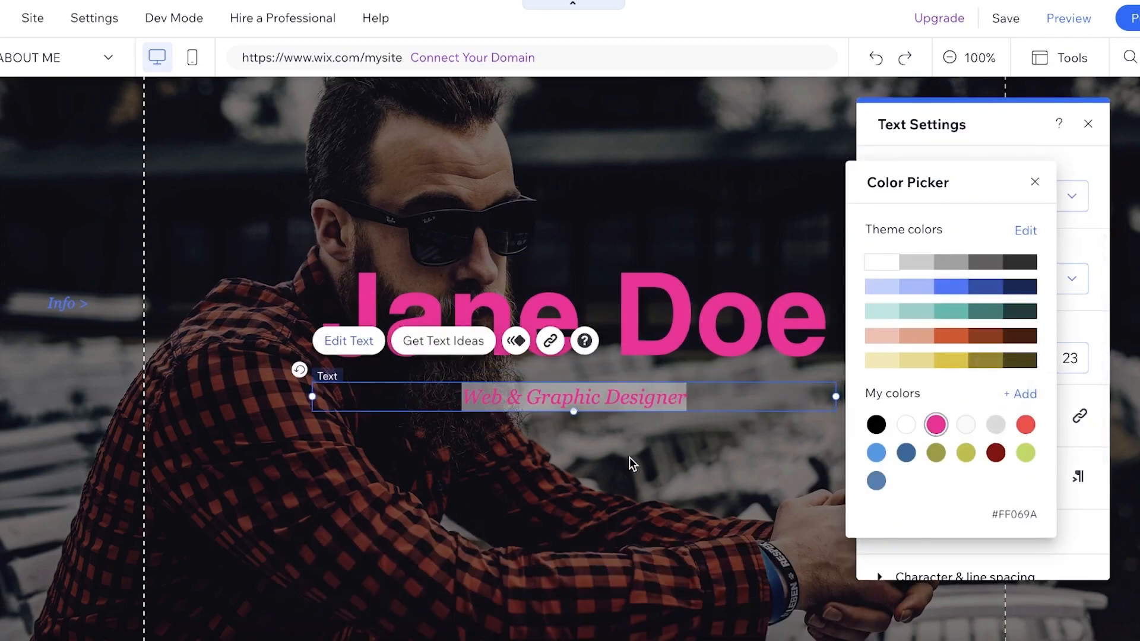
click(631, 460)
scroll(750, 252, down, 8)
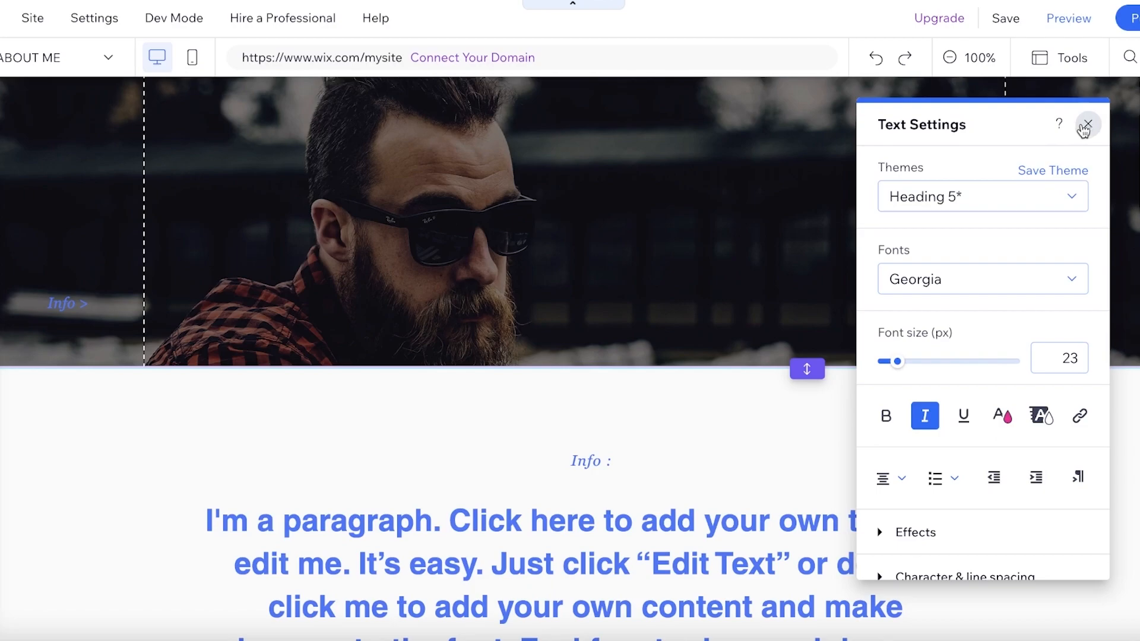
click(1086, 125)
- Remove the "Info :" label above the paragraph in the info section
scroll(680, 384, down, 3)
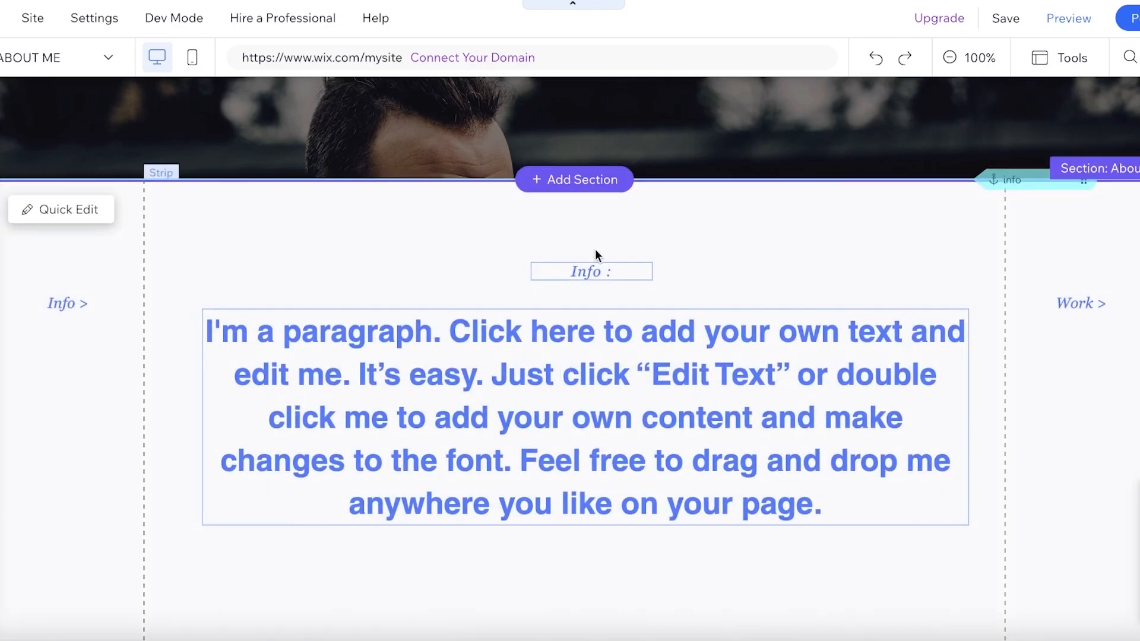
double_click(594, 271)
click(822, 282)
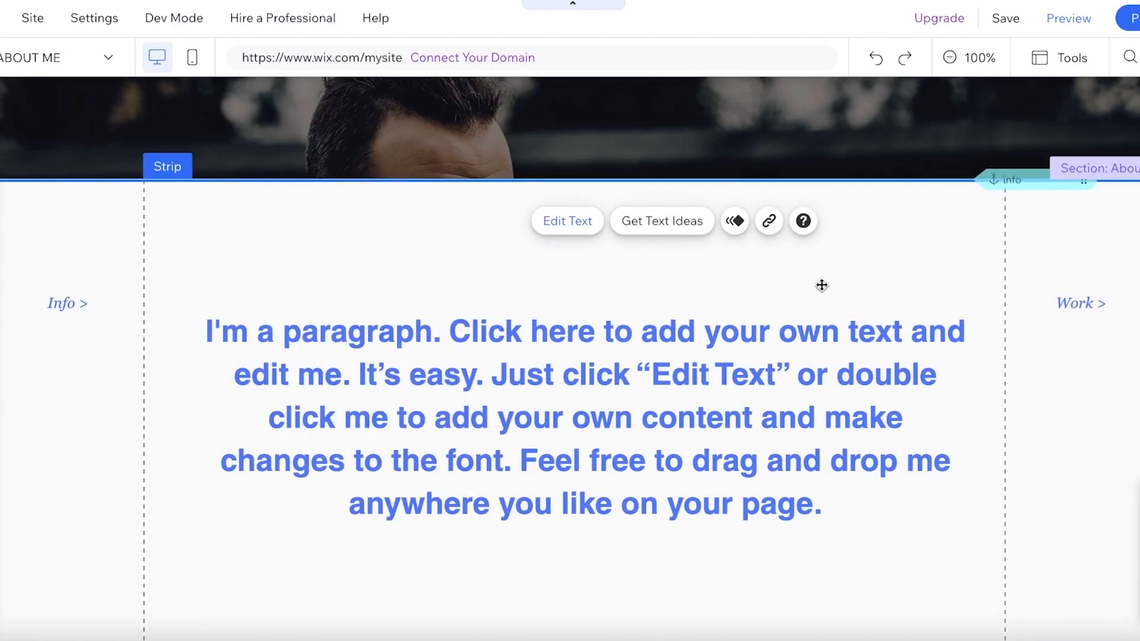
- Replace the info paragraph with "Hey, Welcome to my portfolio. Here you can see years worth of experience in graphic deisgn." and color it #FF069A
double_click(635, 413)
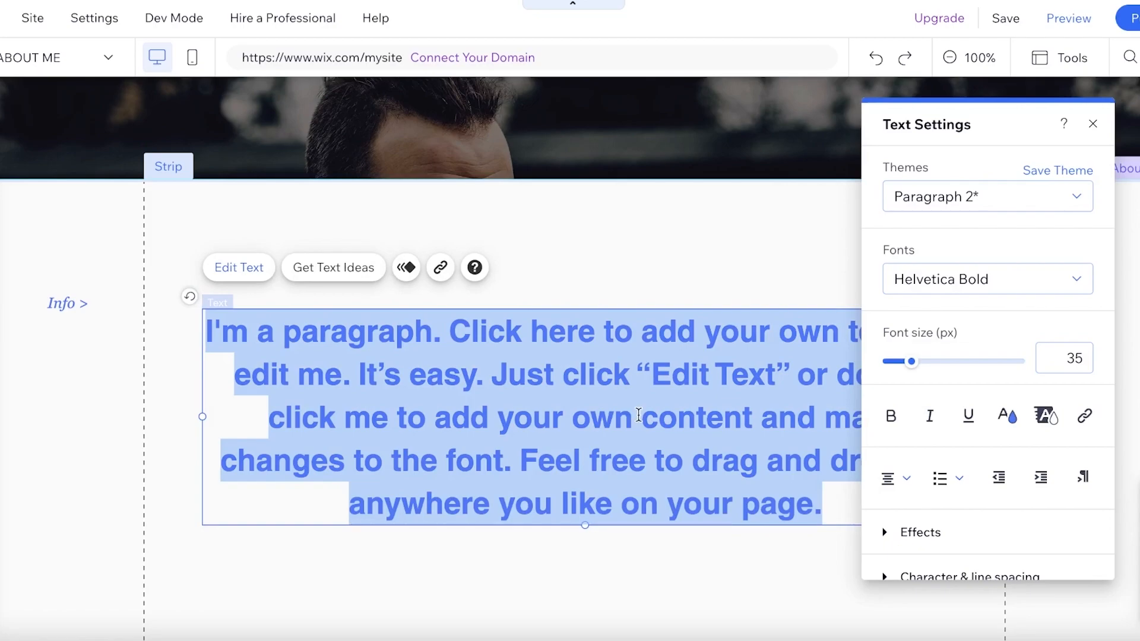
text(Hey, Welcome to my portfolio. Here you can see years worth of experience in graphic deisgn.)
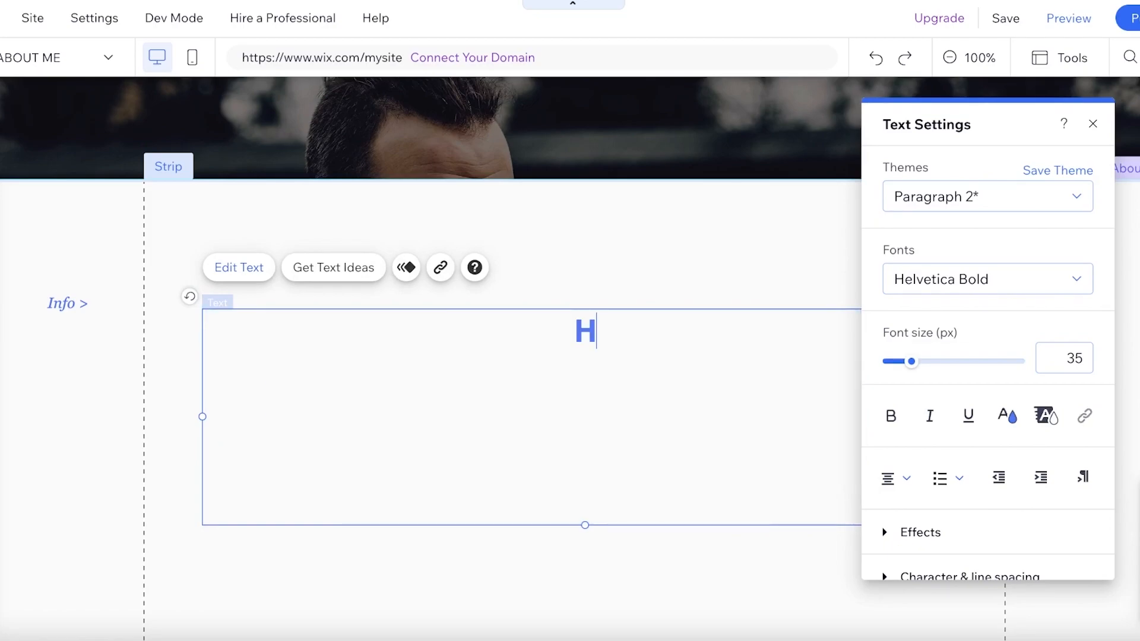
click(1010, 418)
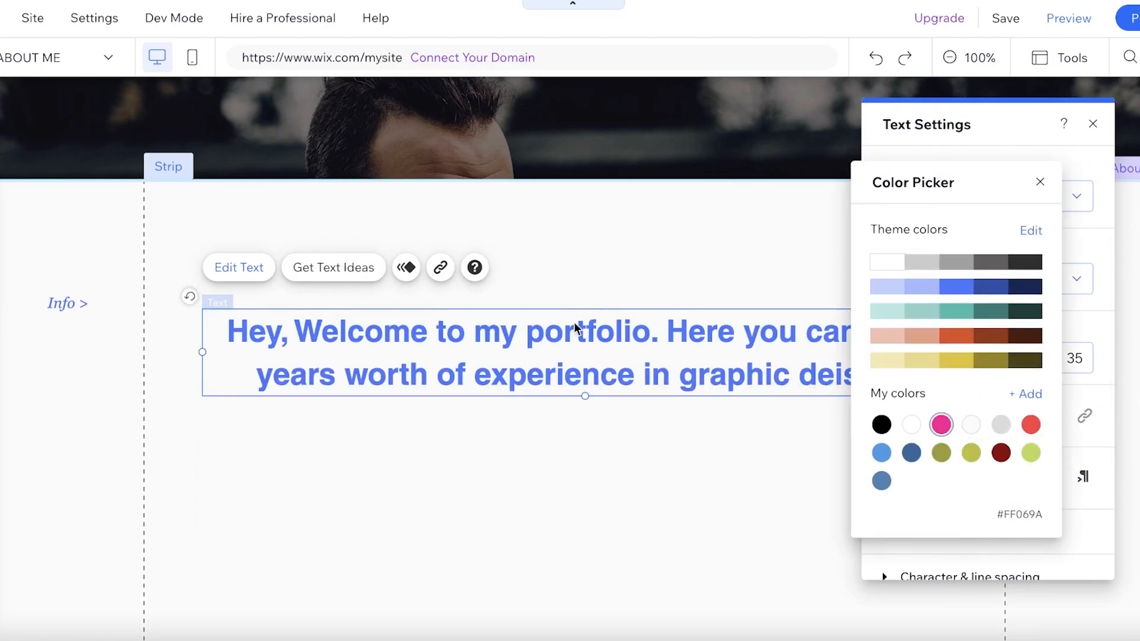
double_click(577, 328)
click(1009, 416)
click(941, 424)
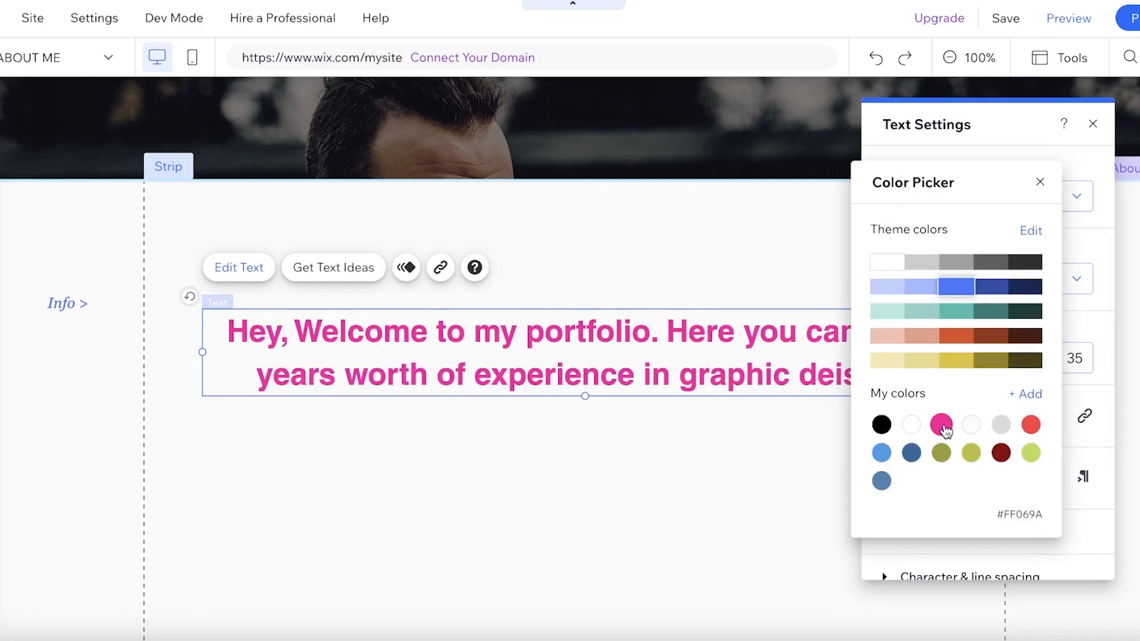
click(595, 378)
drag(1017, 125, 183, 188)
key(Escape)
scroll(586, 279, down, 10)
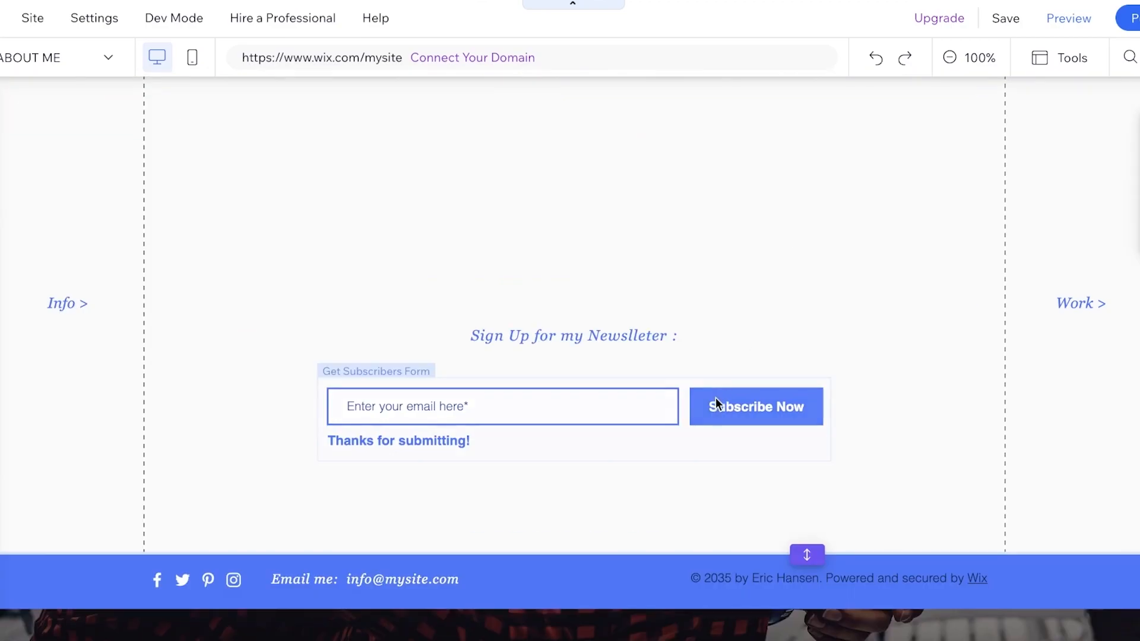
- Move the newsletter heading and subscribe form to just below the info paragraph and shorten the section to fit them
click(795, 294)
click(497, 390)
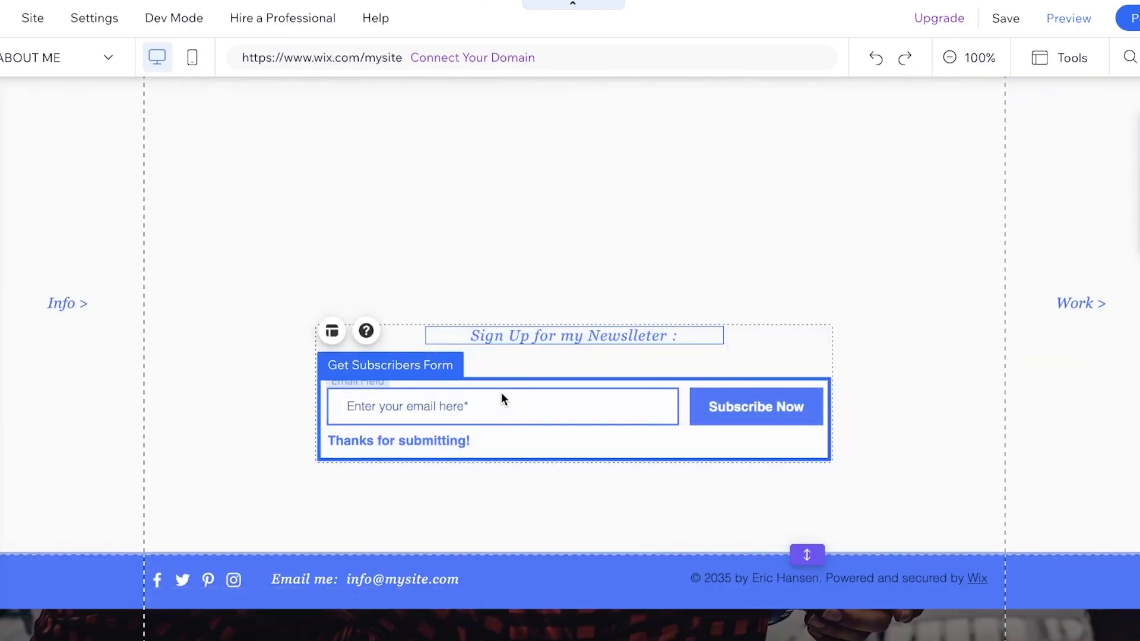
drag(508, 410, 519, 613)
scroll(538, 517, down, 7)
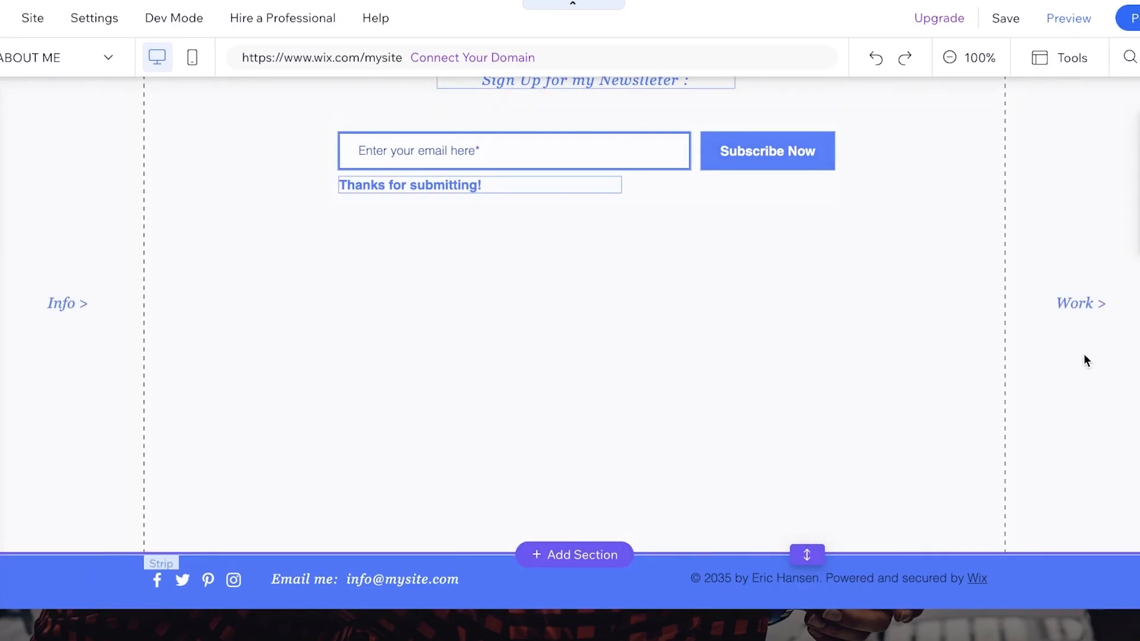
click(1079, 307)
click(1054, 173)
drag(1109, 302, 1053, 262)
click(1012, 166)
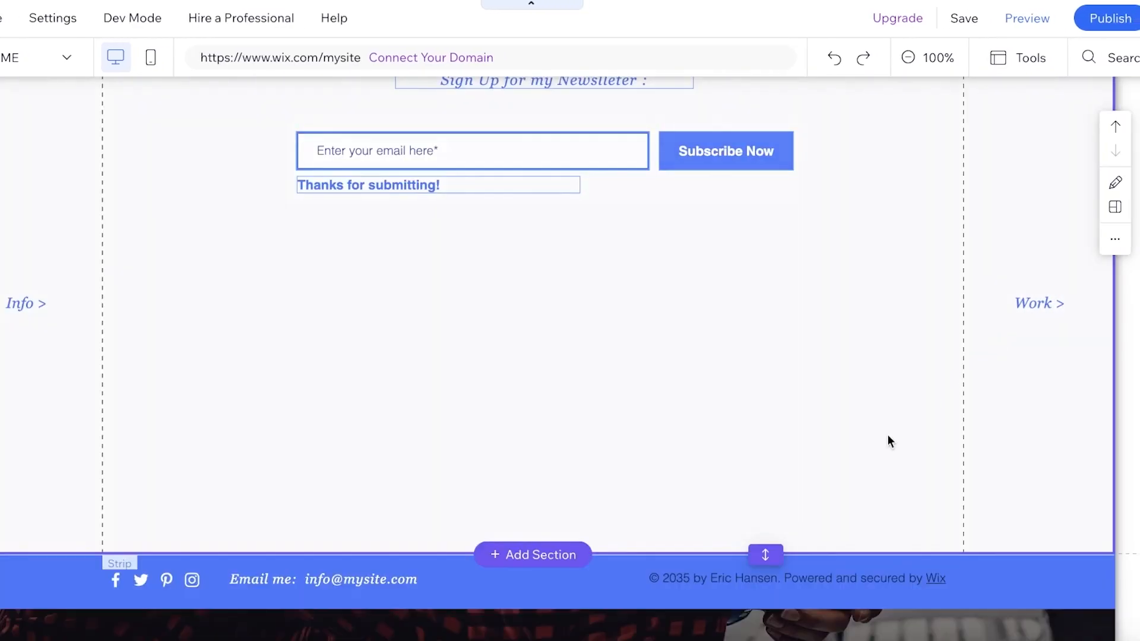
scroll(901, 423, up, 5)
click(870, 351)
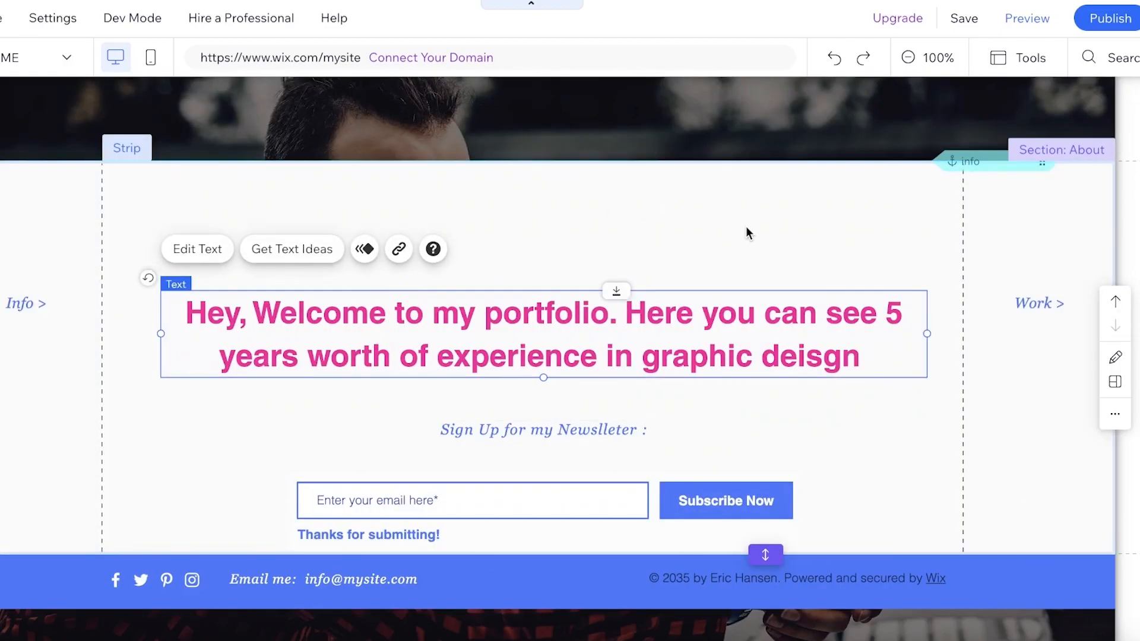
- Move the white info strip, with its paragraph and newsletter form, slightly further down the page
click(747, 233)
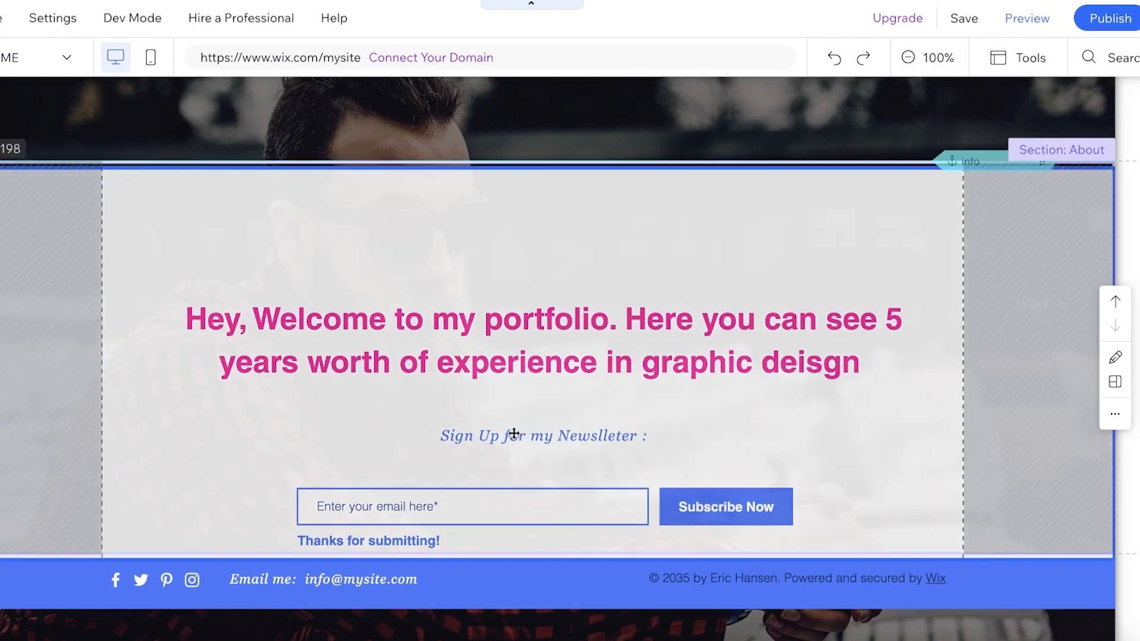
scroll(531, 290, up, 1)
click(504, 457)
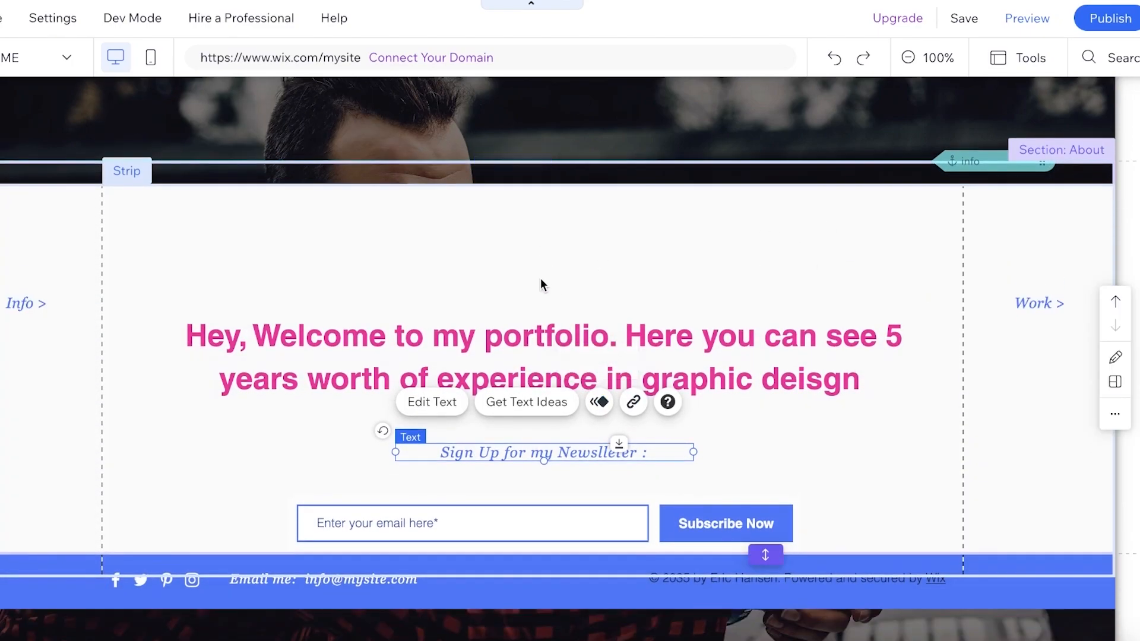
- Open the image chooser for the Welcome section's background and check the media upload options
scroll(542, 273, up, 8)
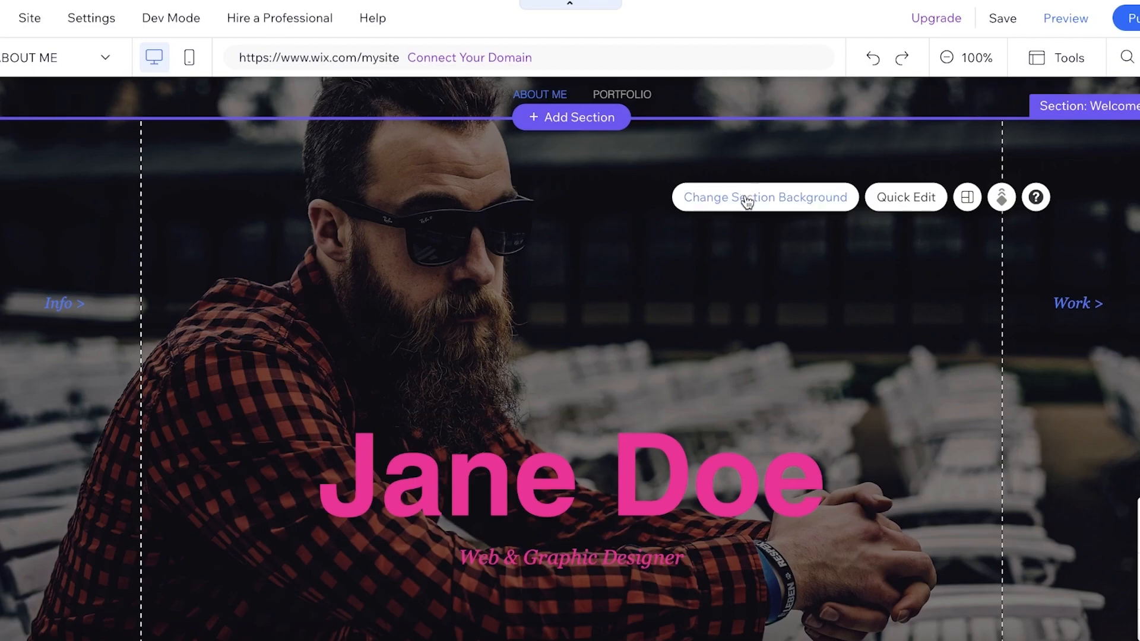
click(743, 199)
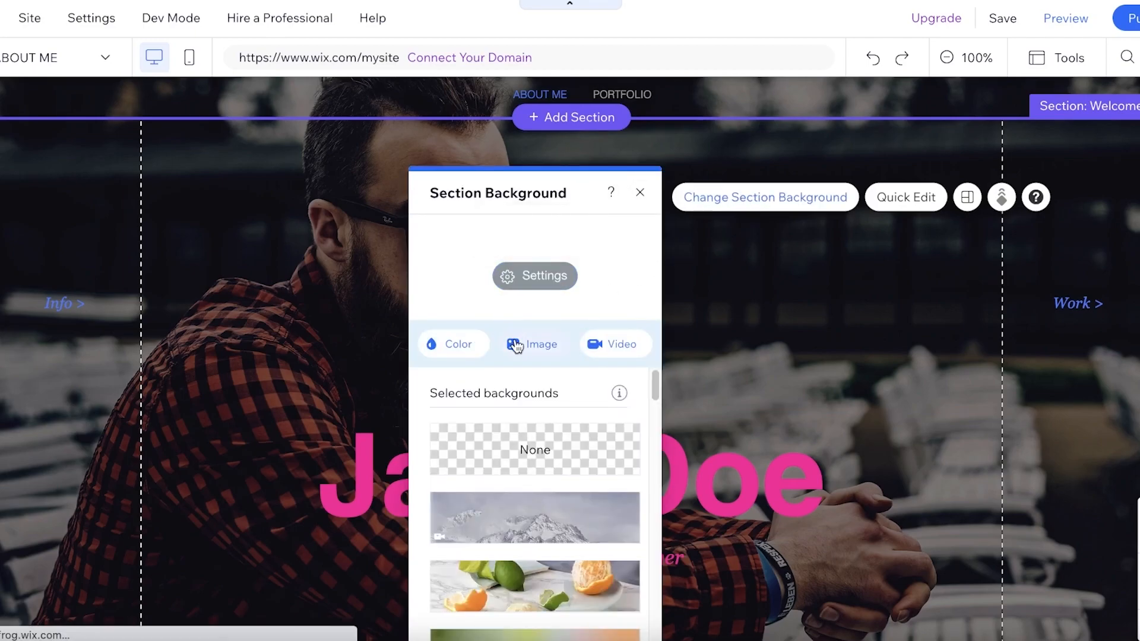
click(547, 342)
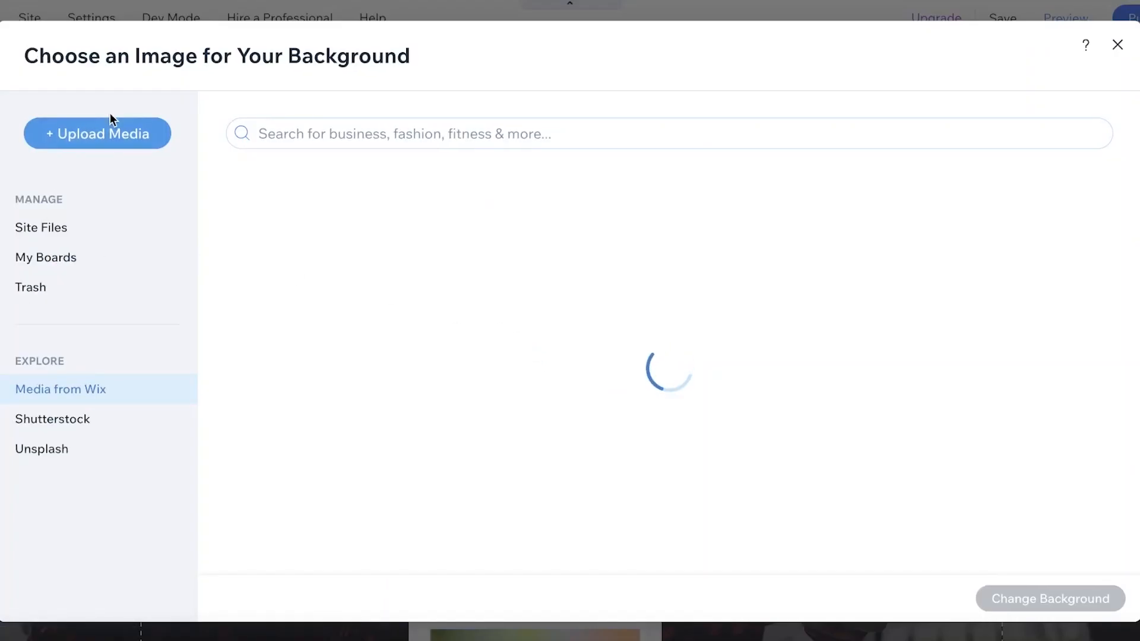
click(103, 136)
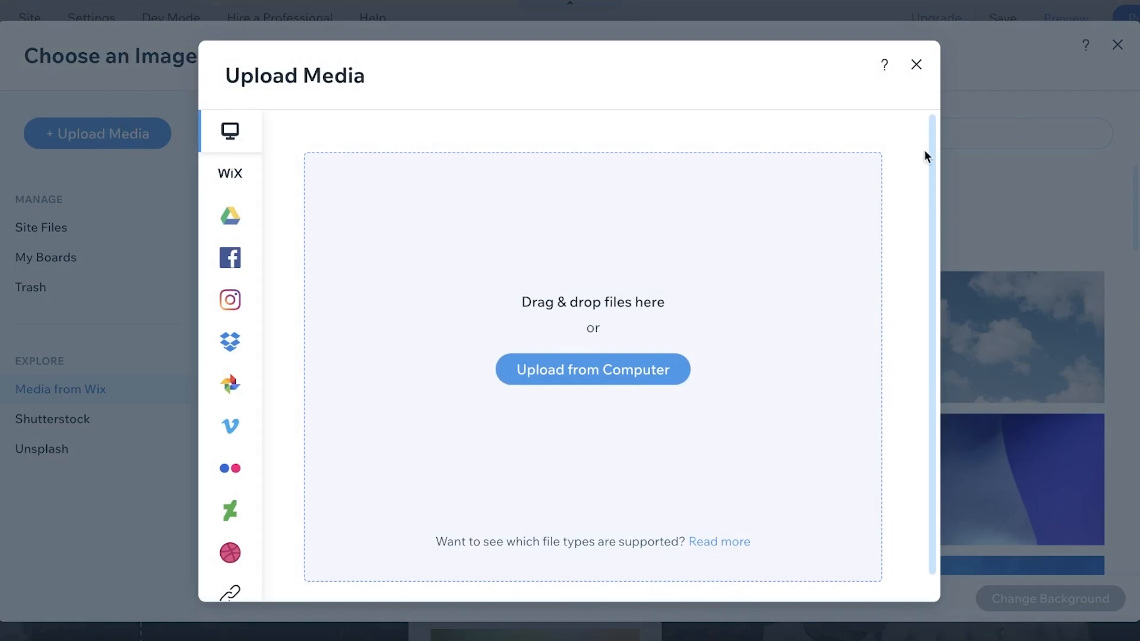
click(916, 65)
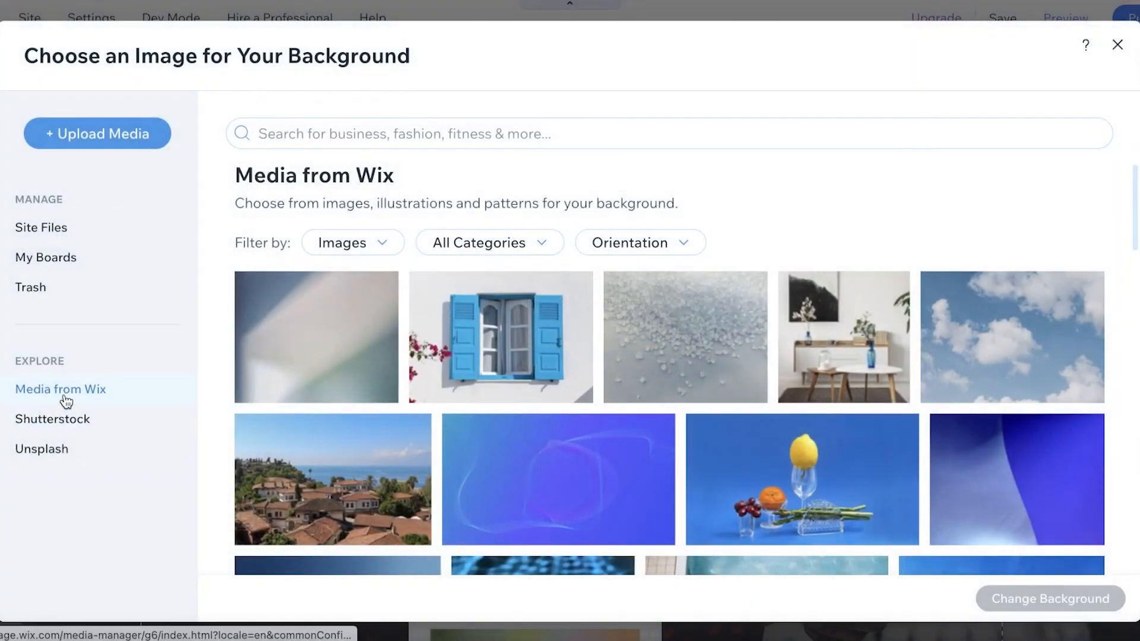
- Set the Welcome section's background to the Wix black-and-white portrait of the smiling woman with long dark hair
scroll(542, 267, down, 3)
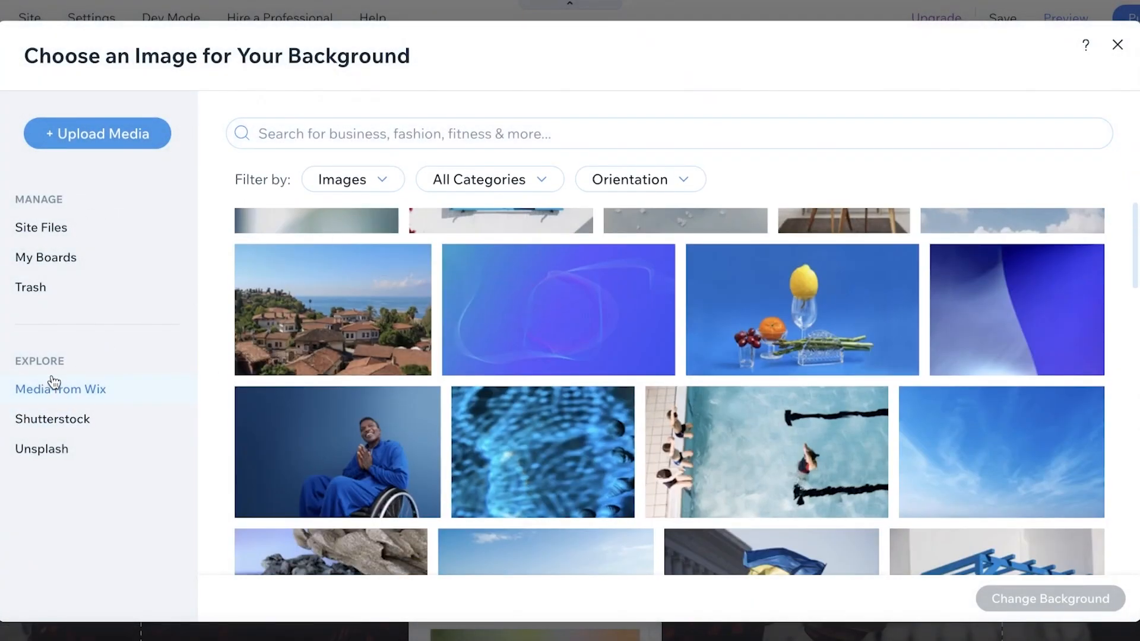
scroll(204, 387, down, 15)
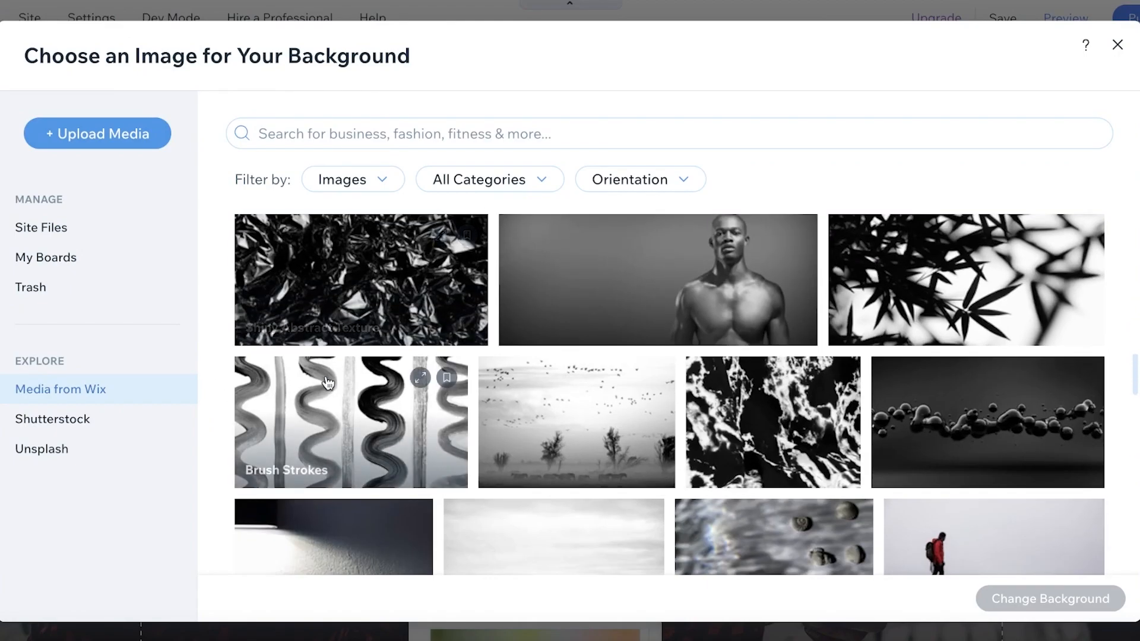
scroll(327, 381, down, 3)
click(505, 517)
click(1069, 600)
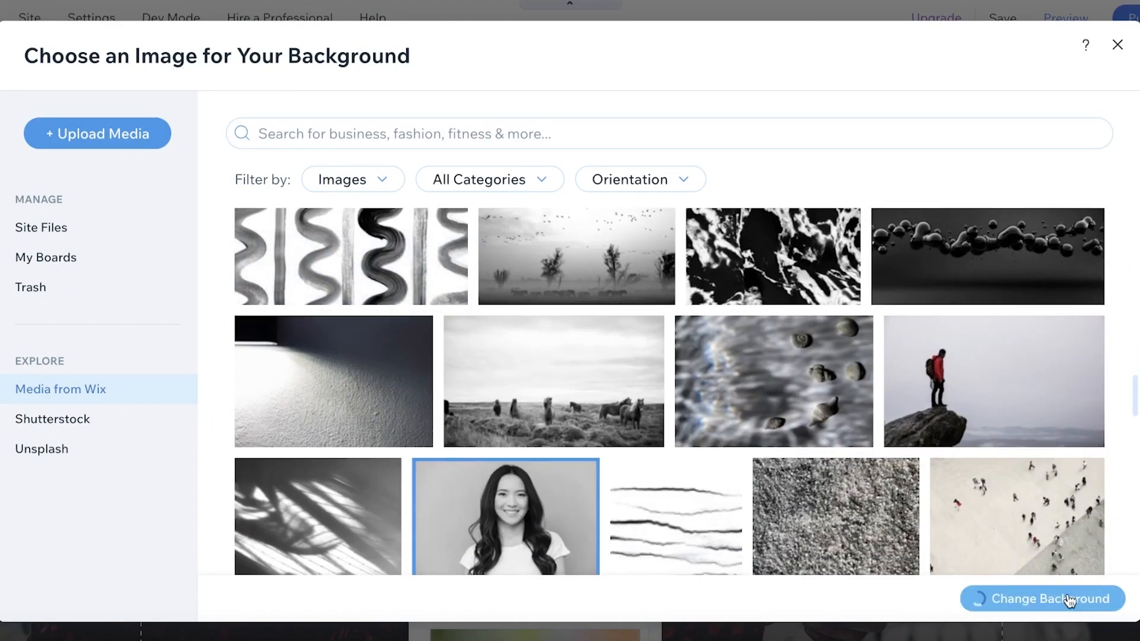
scroll(768, 297, down, 3)
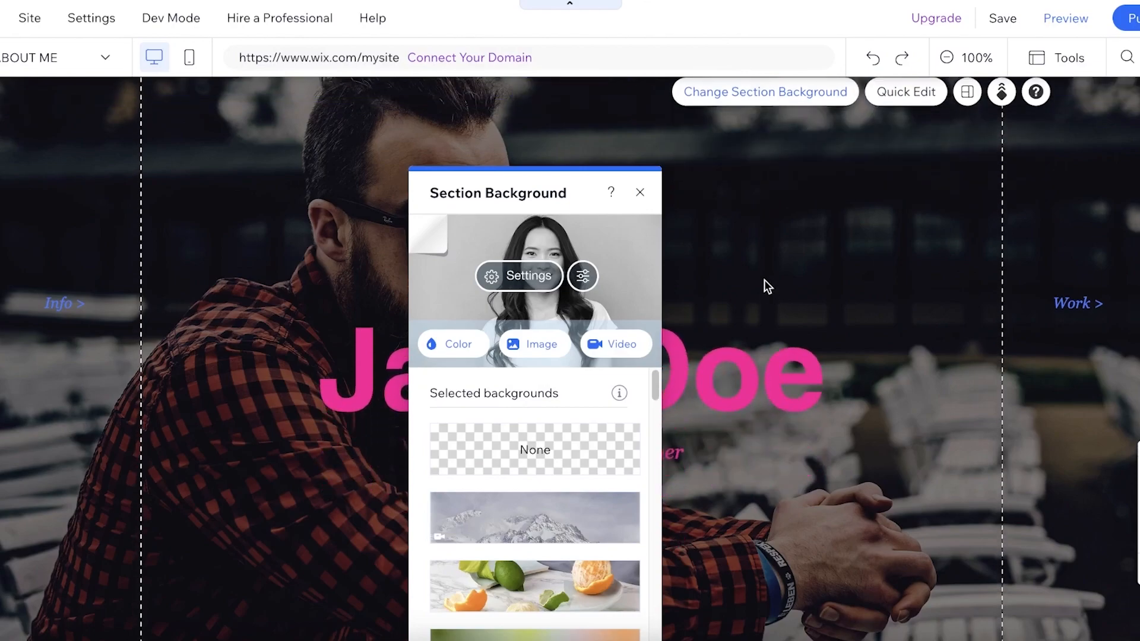
click(641, 194)
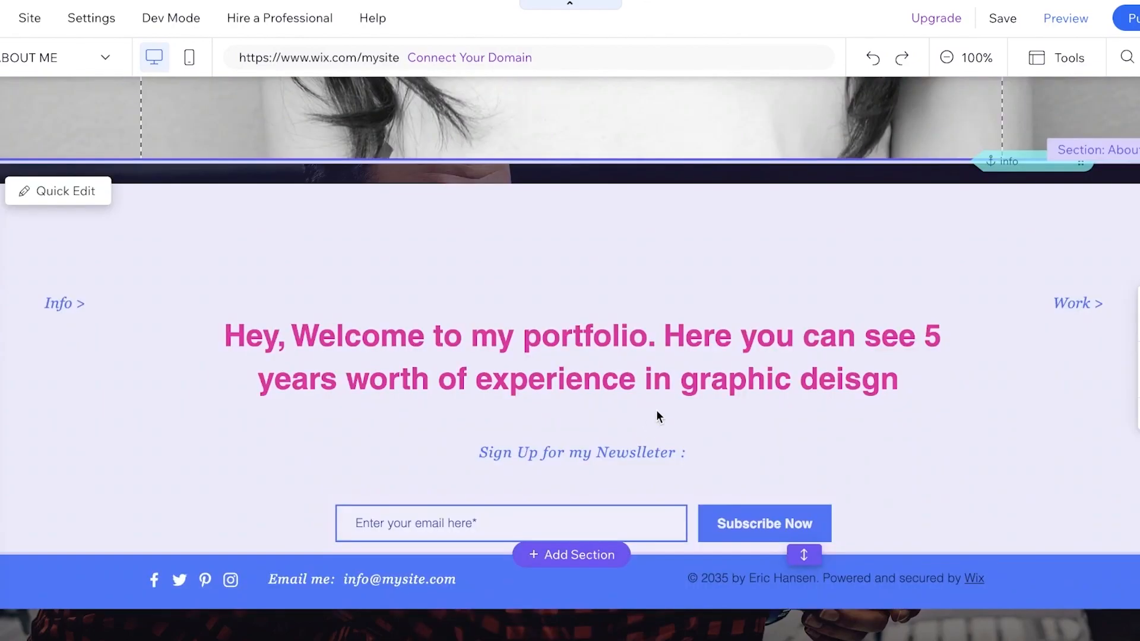
- Switch the editor from the ABOUT ME page to the PORTFOLIO page
scroll(711, 341, up, 10)
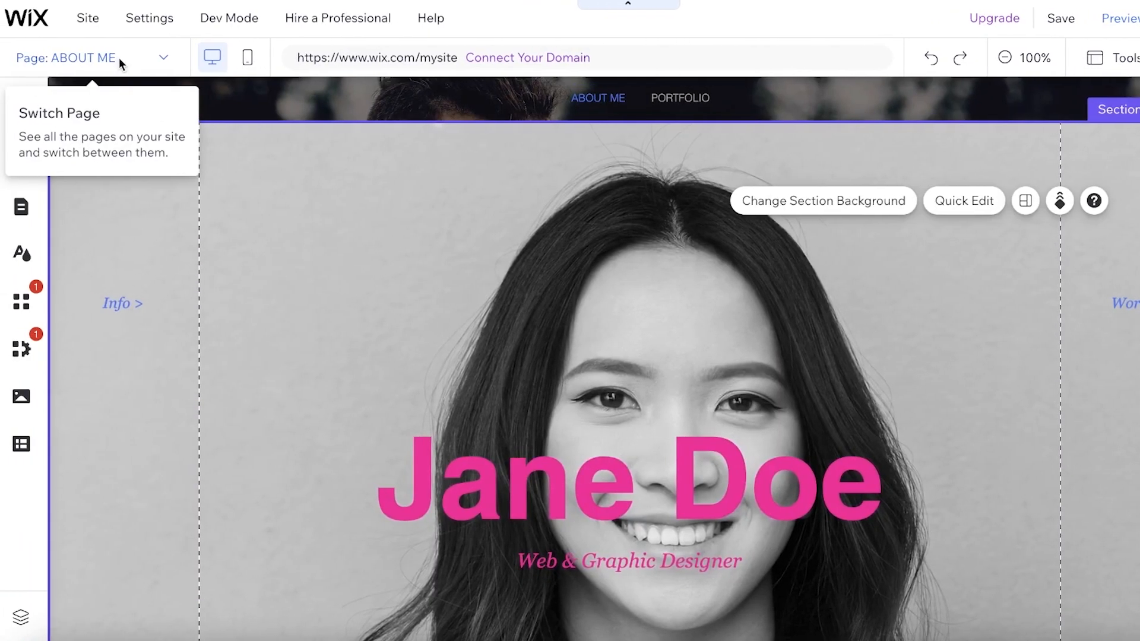
click(95, 57)
click(59, 120)
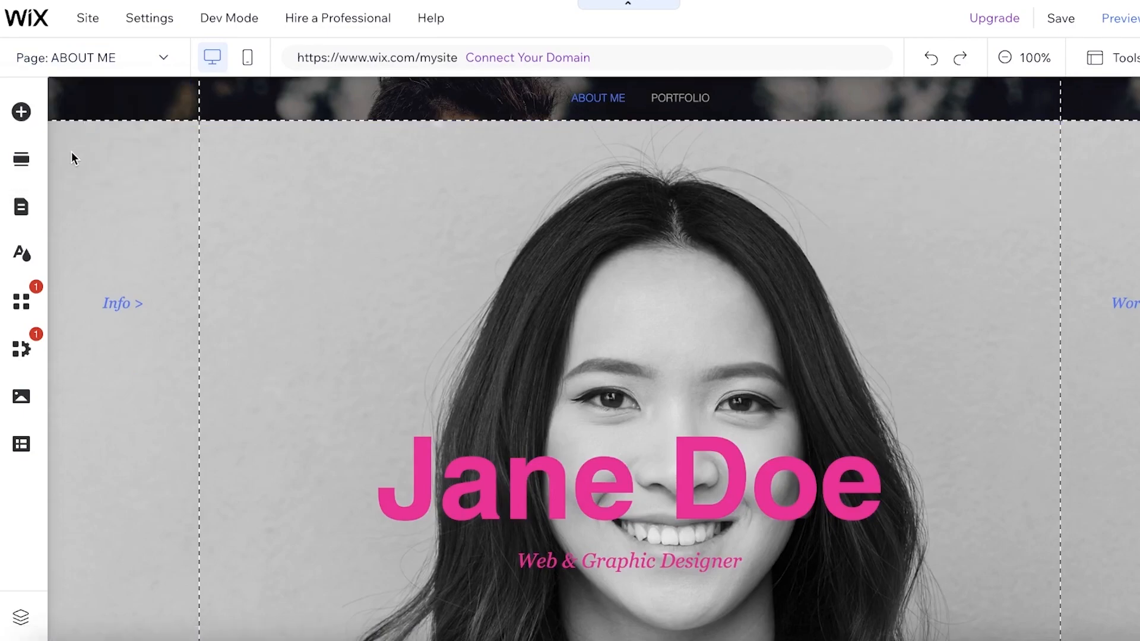
click(140, 64)
click(74, 124)
scroll(704, 306, down, 6)
scroll(690, 283, up, 6)
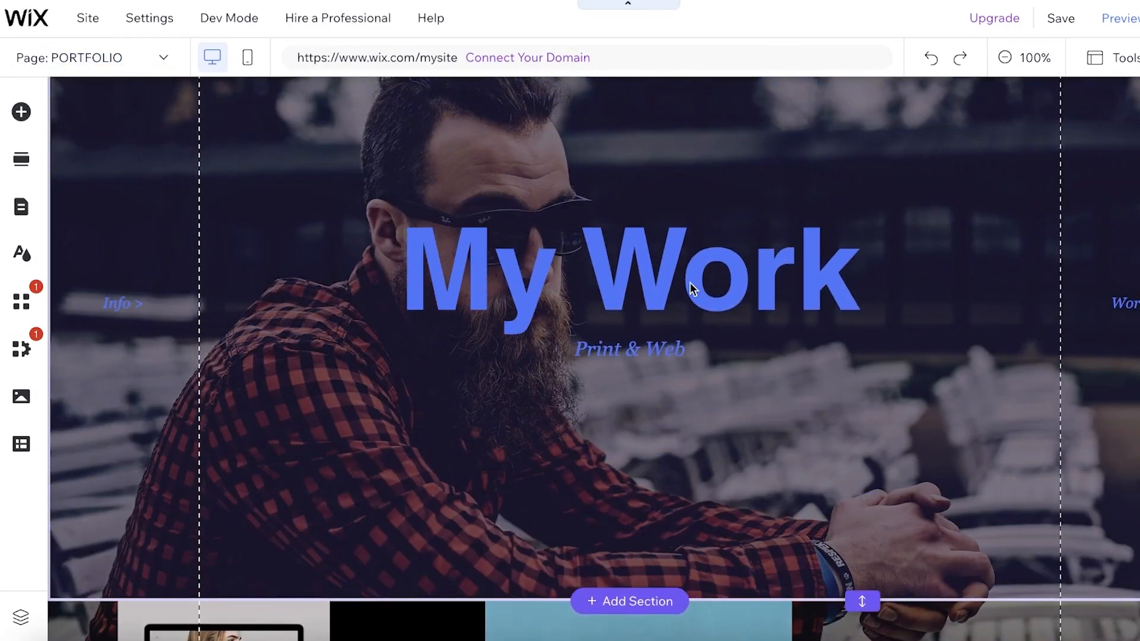
- Delete the "My Work" title section from the PORTFOLIO page
right_click(671, 252)
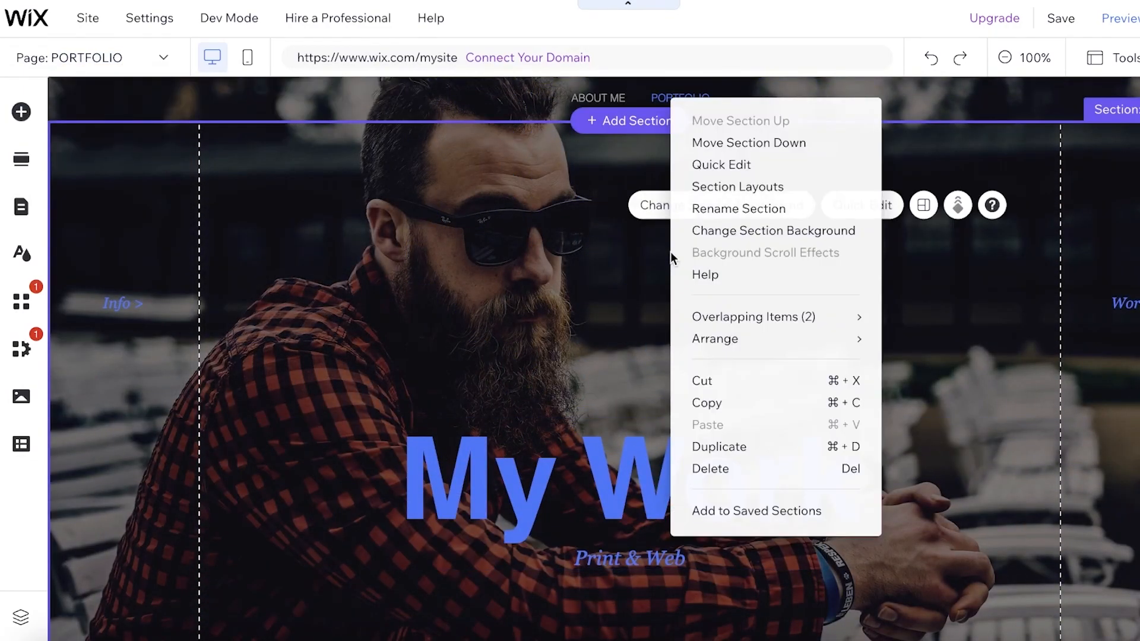
click(621, 244)
click(1122, 522)
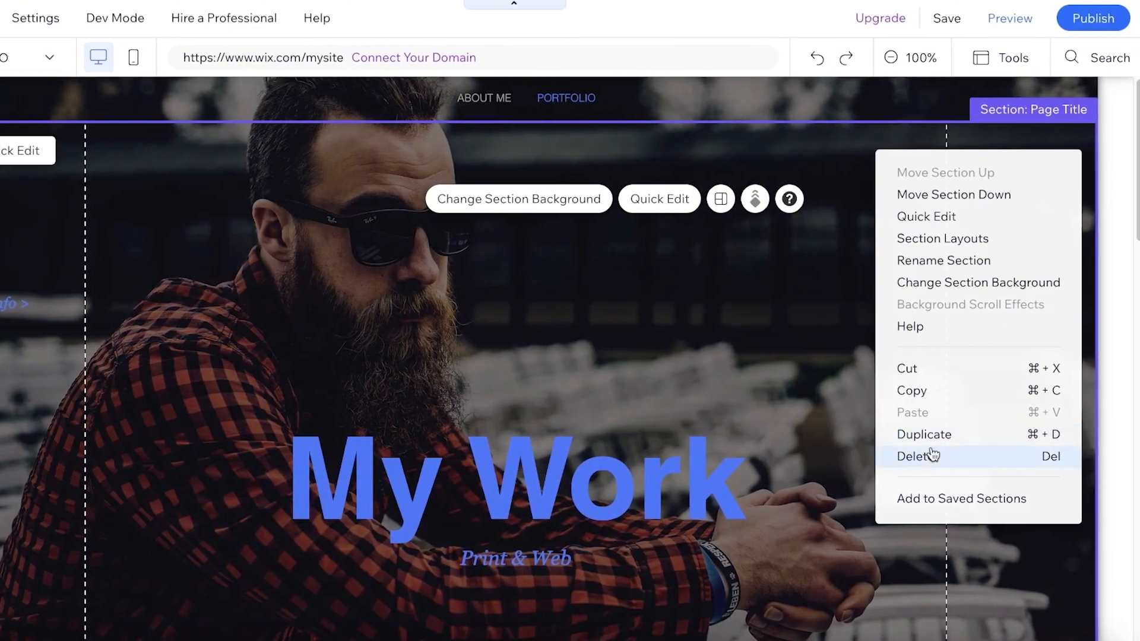
click(932, 455)
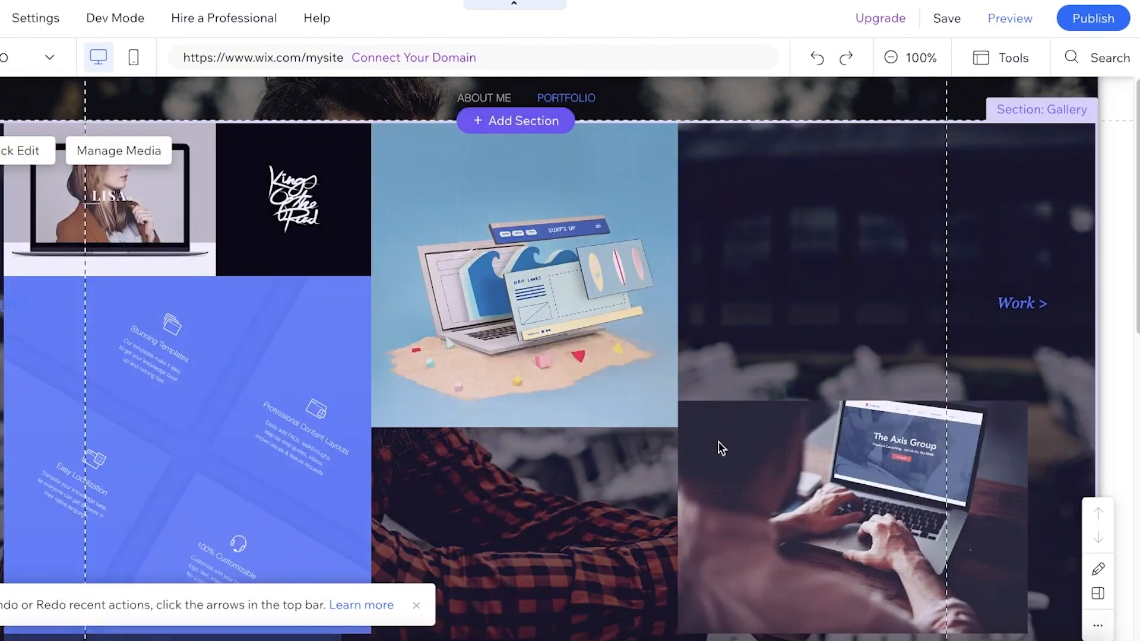
- Set the background color of the Gallery section to white #FFFFFF
scroll(539, 336, down, 3)
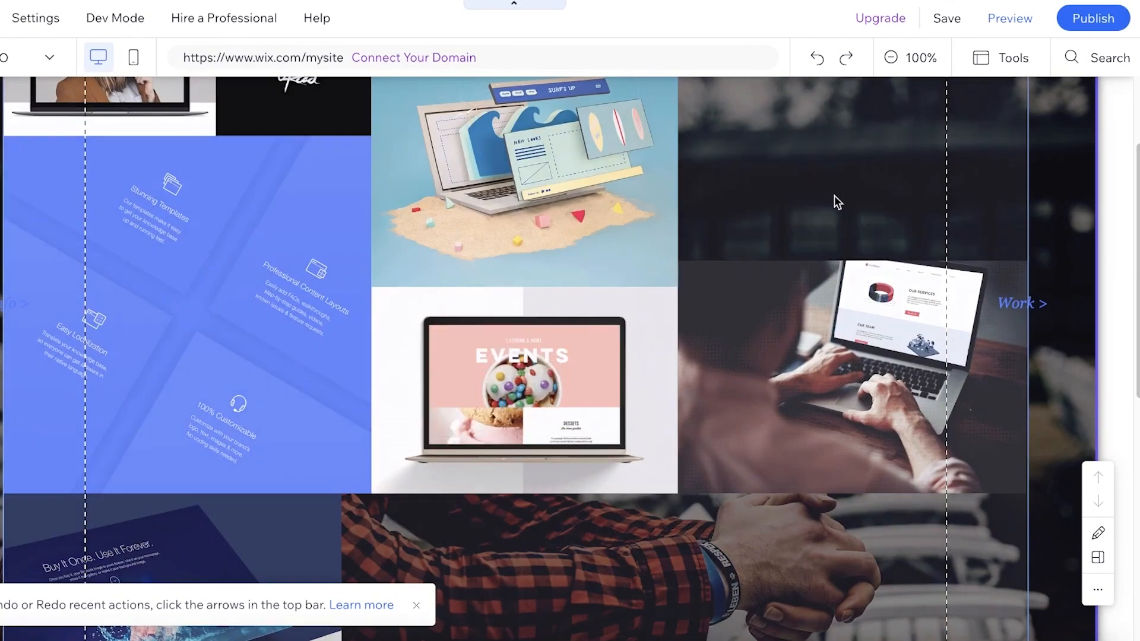
right_click(967, 166)
click(823, 133)
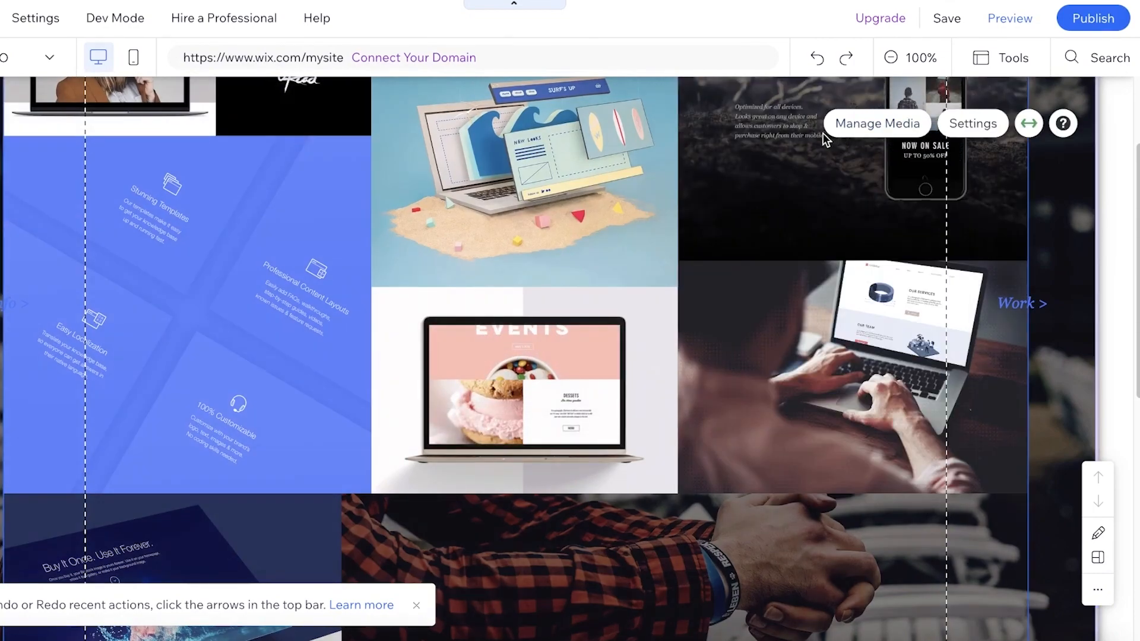
scroll(961, 235, up, 3)
click(1060, 175)
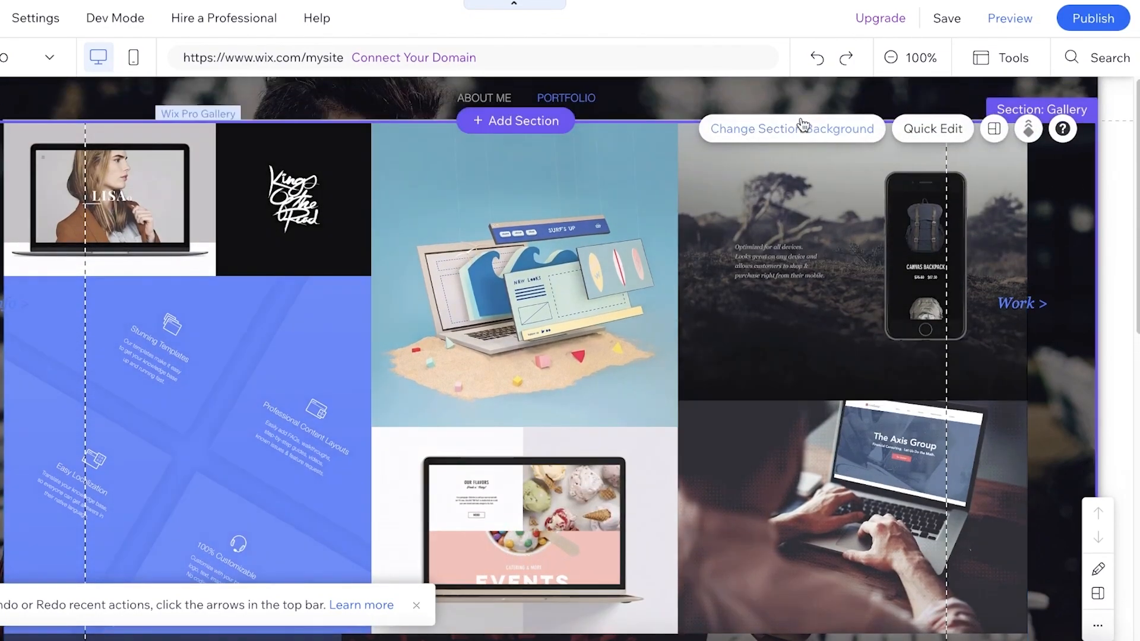
click(802, 124)
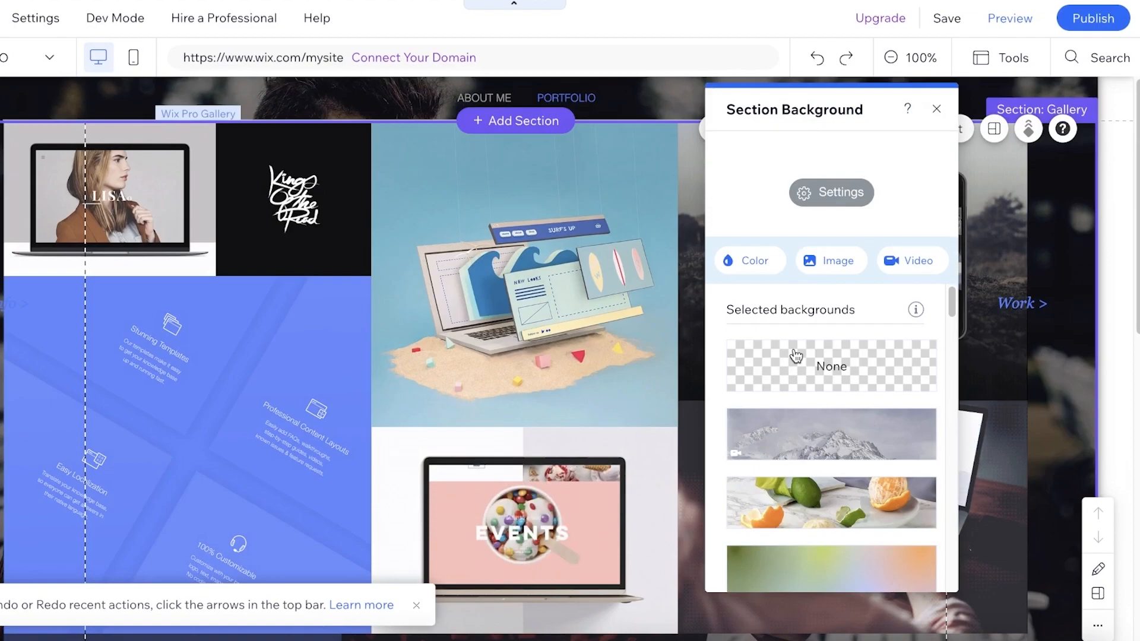
scroll(819, 386, down, 5)
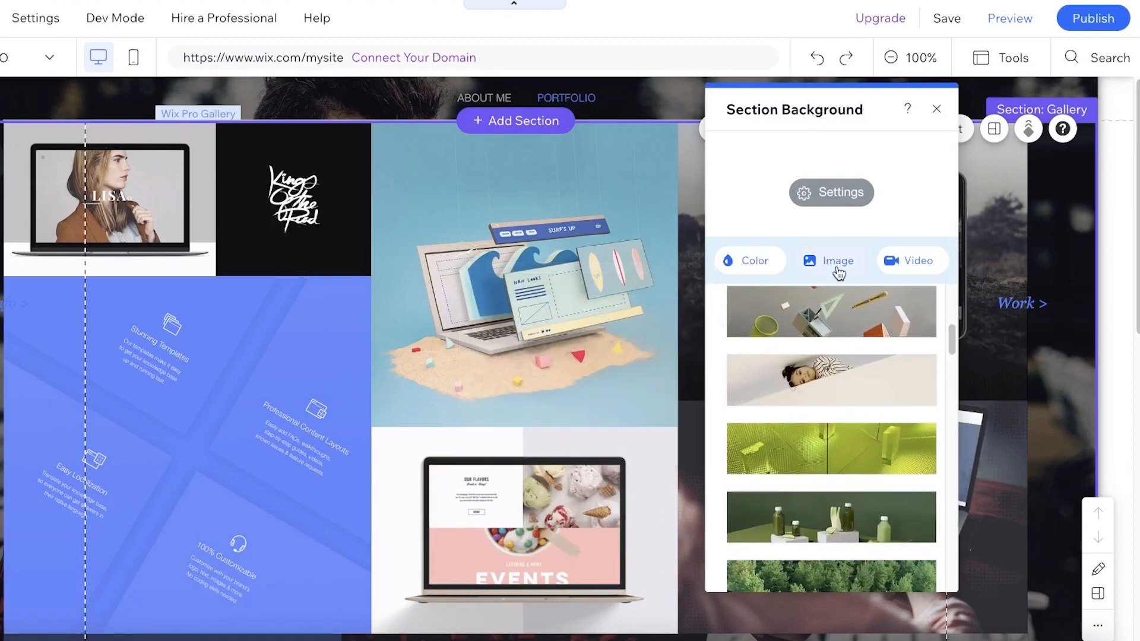
click(749, 265)
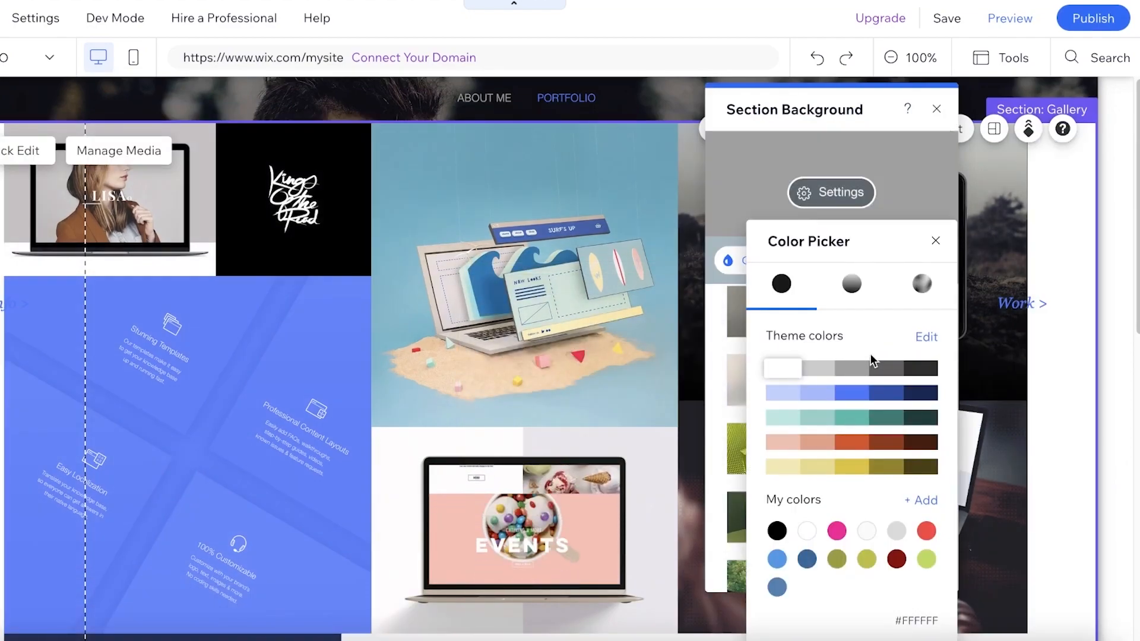
click(936, 240)
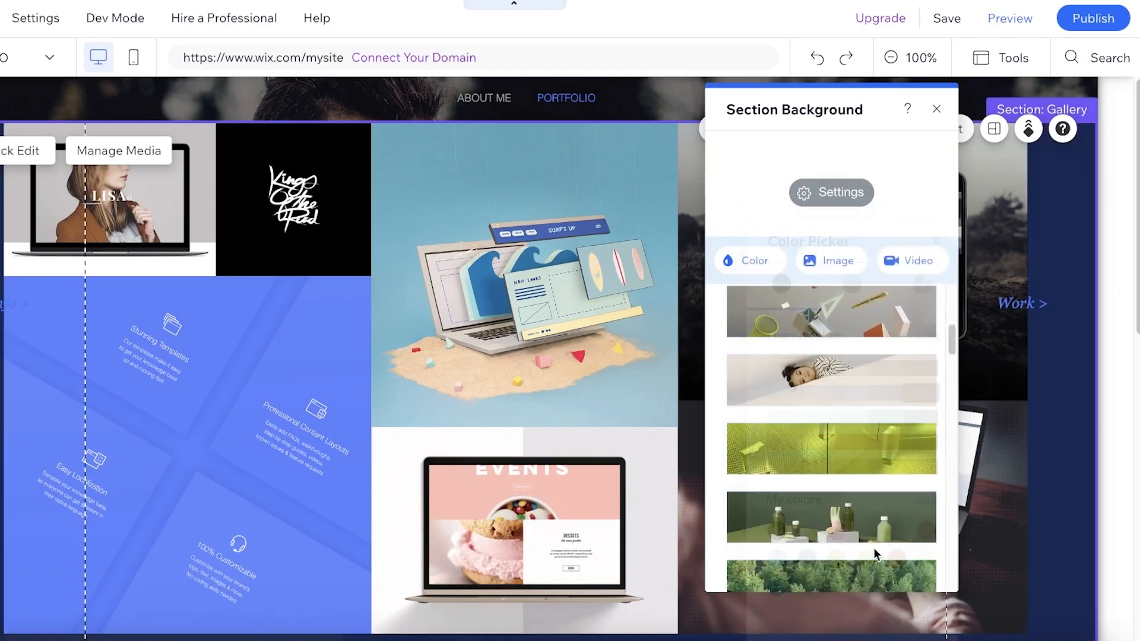
click(937, 108)
click(947, 104)
- Change the header design to the slate-teal preset from the additional header designs
click(1096, 99)
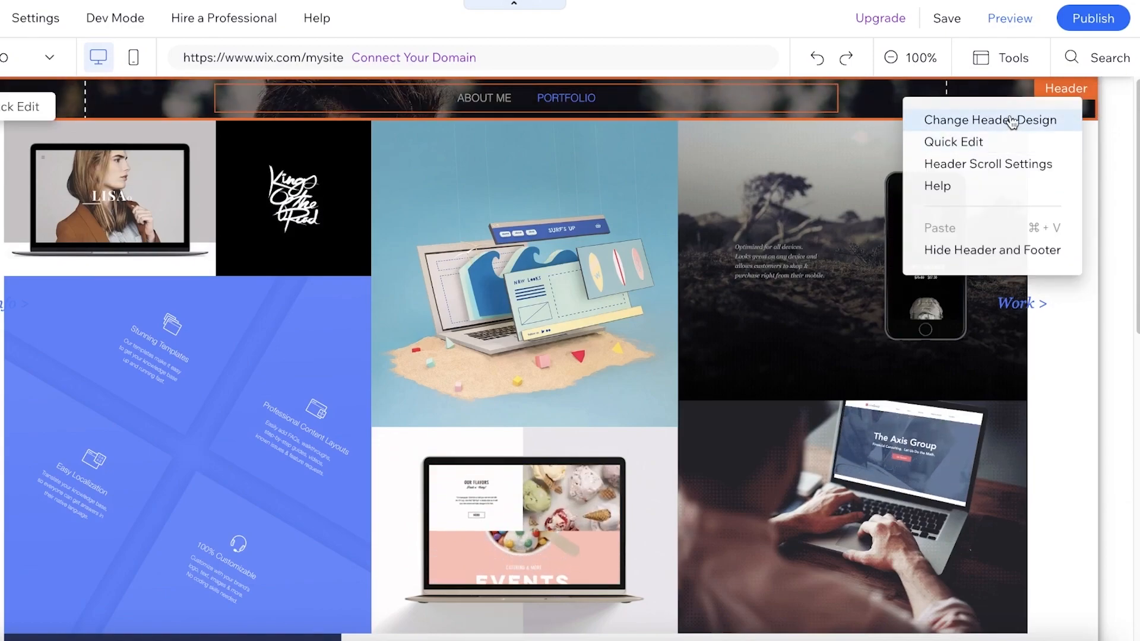
click(1012, 118)
click(943, 353)
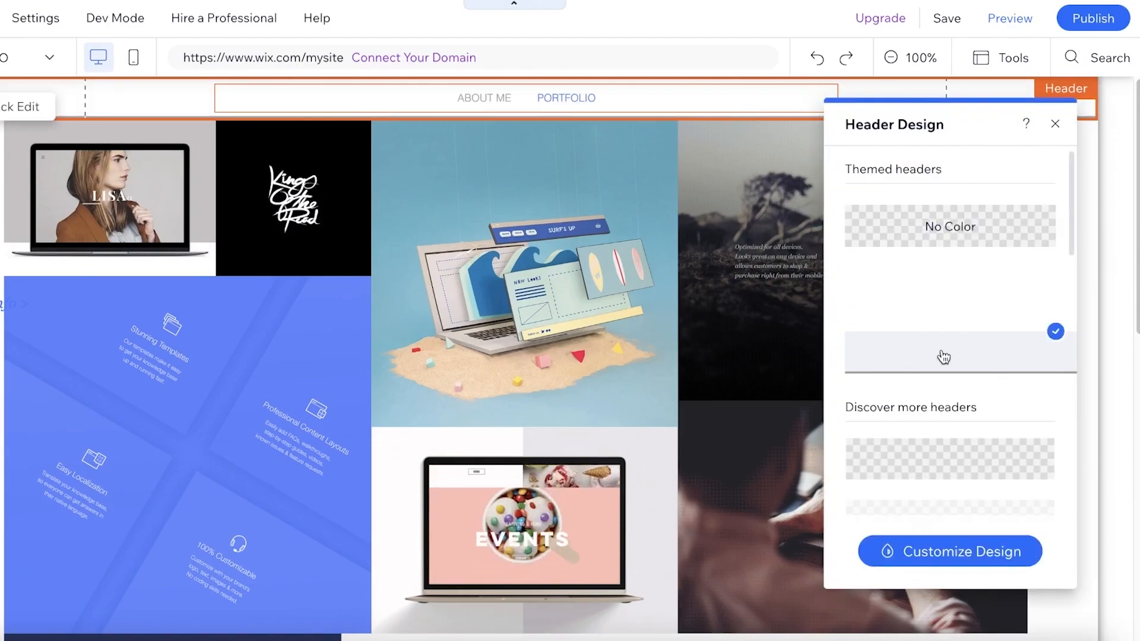
scroll(936, 404, down, 4)
click(936, 488)
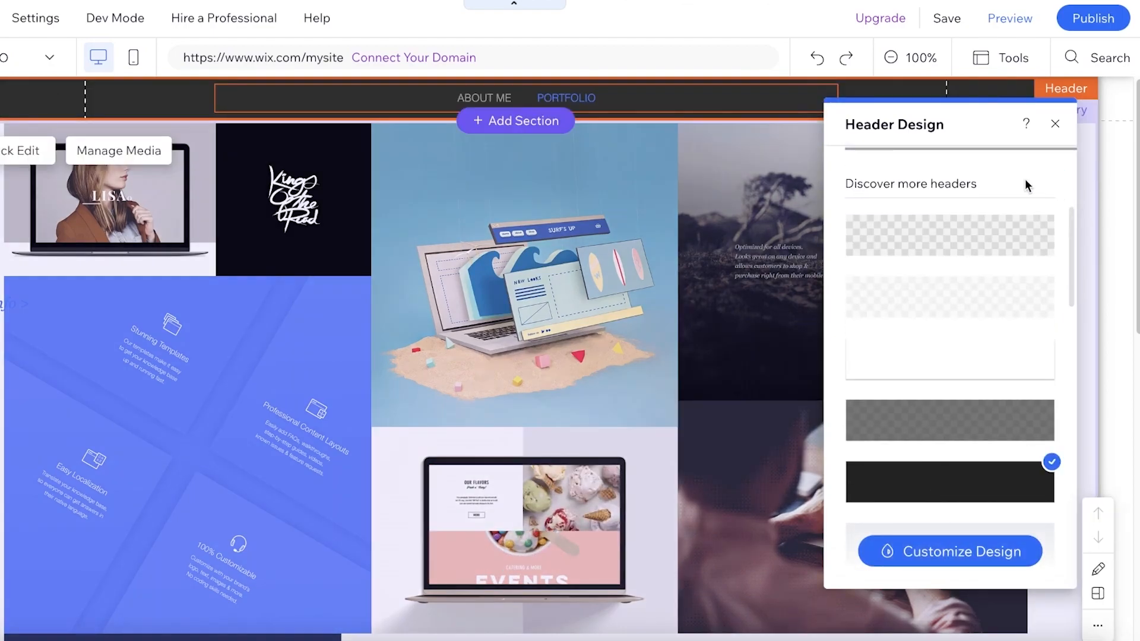
scroll(949, 416, down, 6)
click(950, 234)
click(1055, 124)
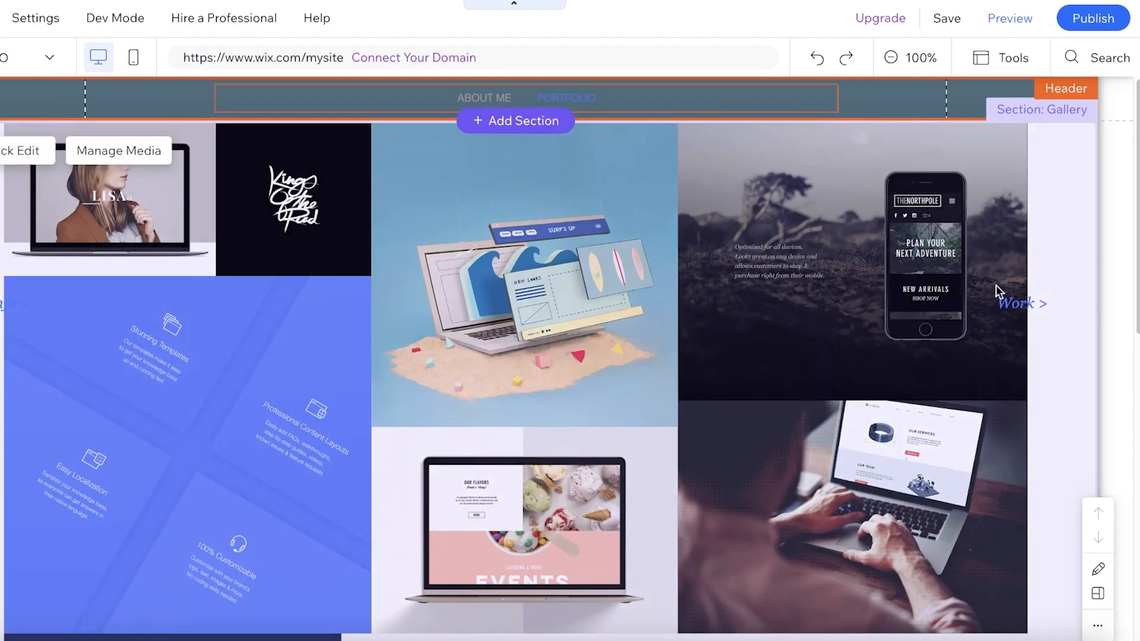
- Look over the PORTFOLIO page's gallery down to the footer and browse the ready-made Welcome section designs
scroll(418, 356, down, 10)
scroll(293, 361, up, 3)
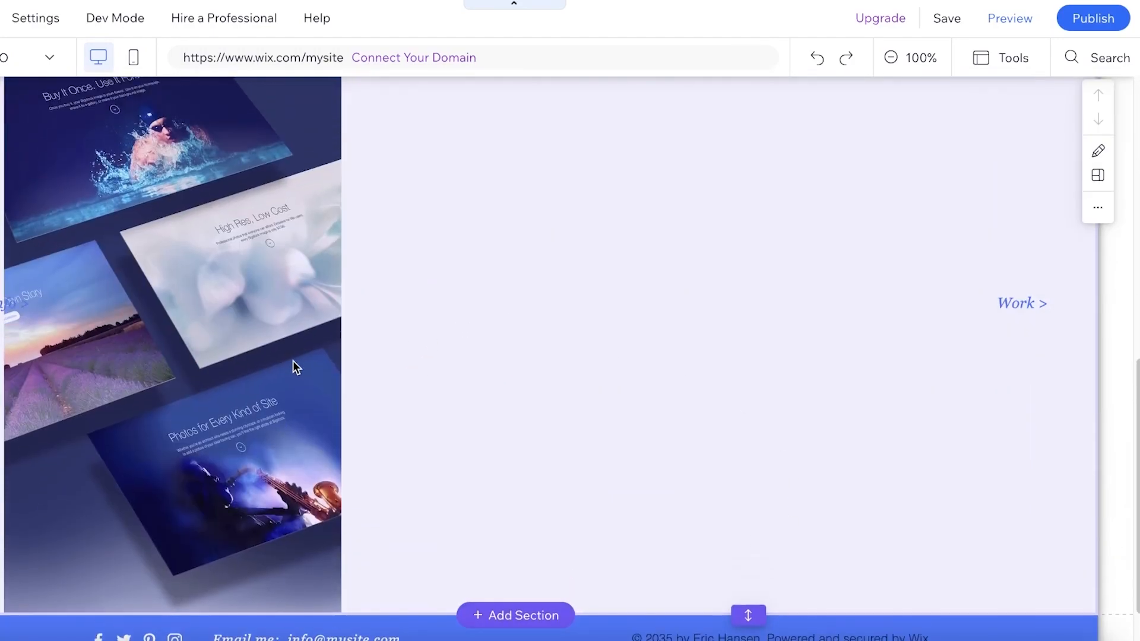
scroll(125, 405, up, 5)
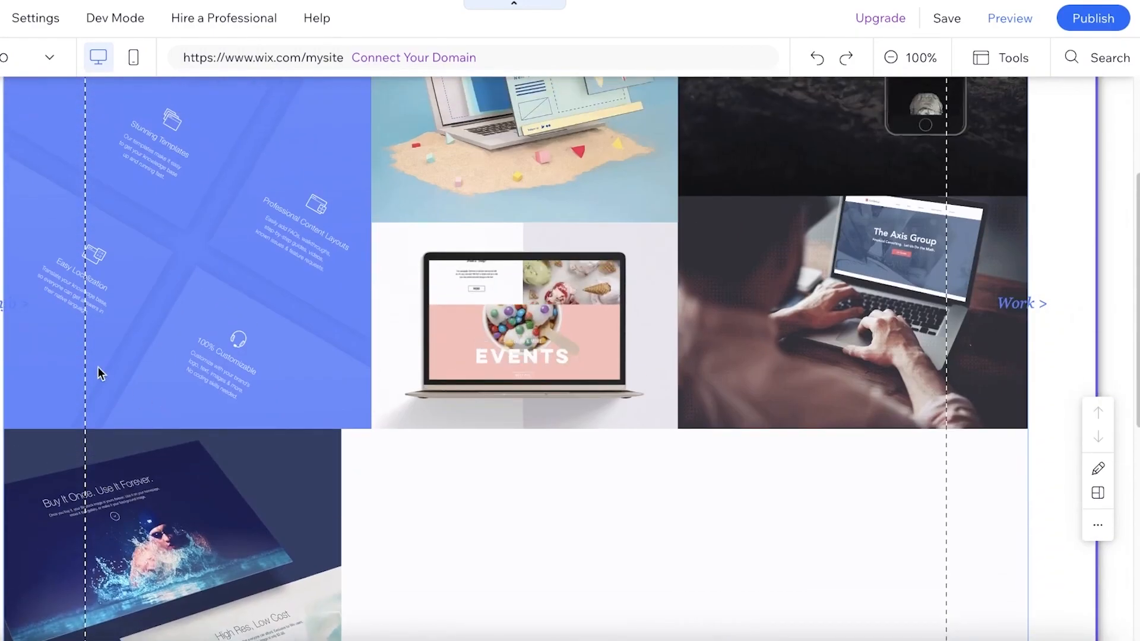
scroll(106, 376, down, 7)
click(21, 159)
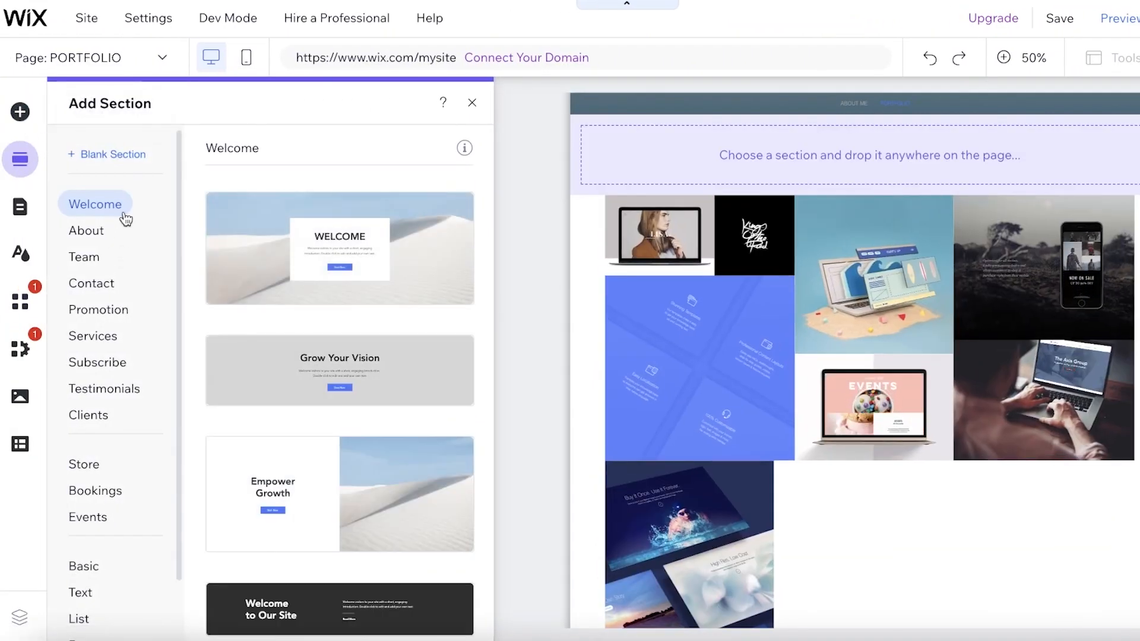
scroll(297, 294, down, 3)
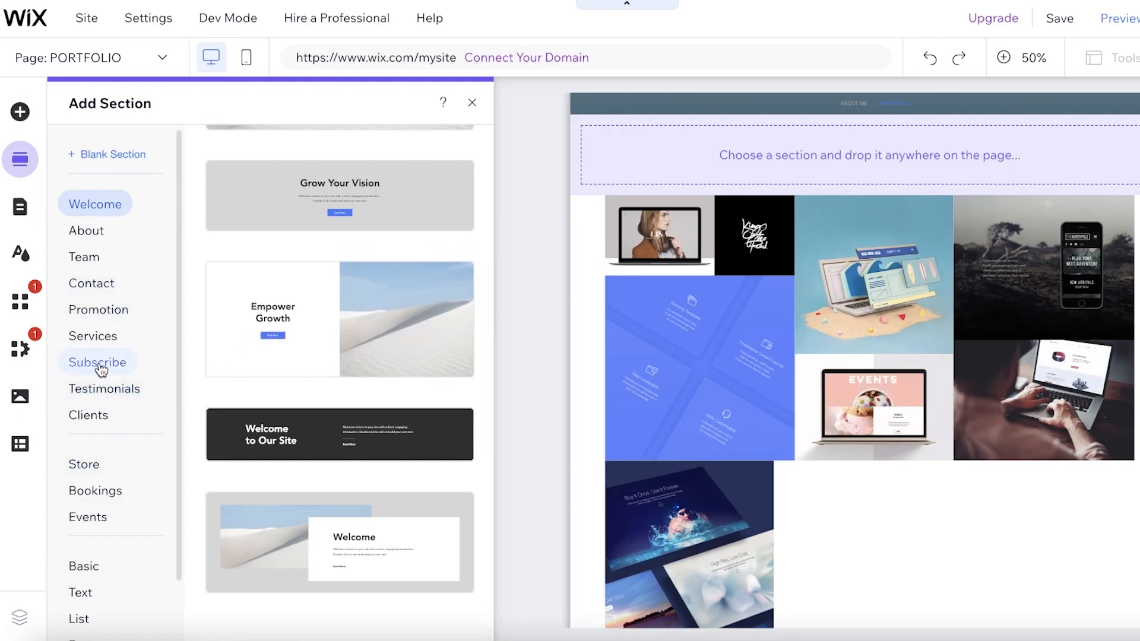
- Browse the Pro Galleries and Grid Galleries layouts among the elements that can be added to the page
click(21, 113)
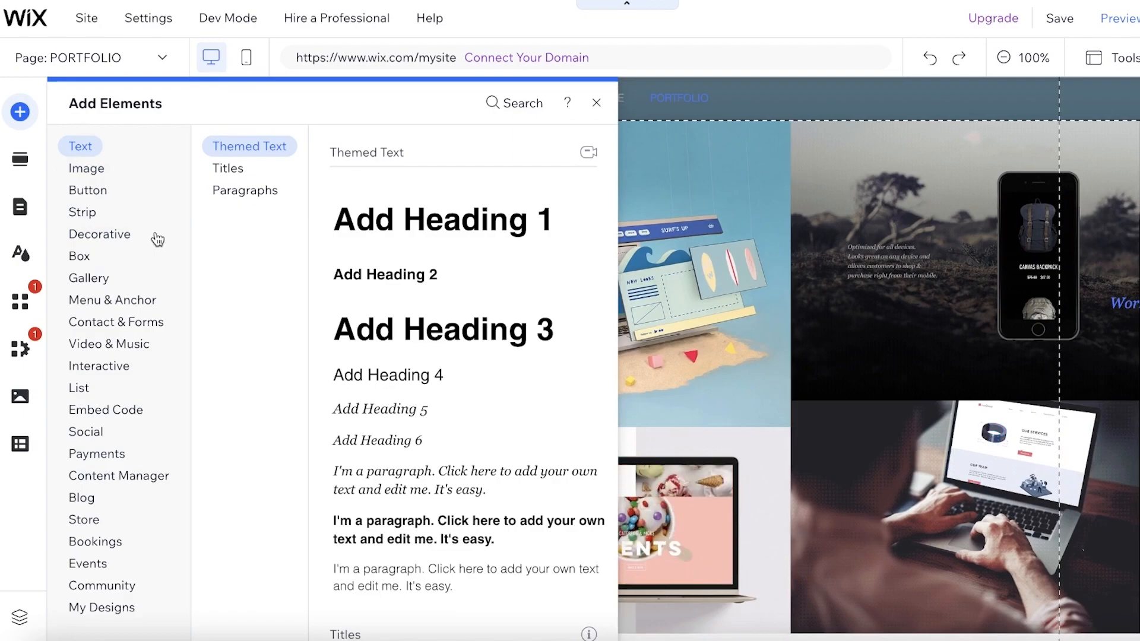
mouse_move(88, 280)
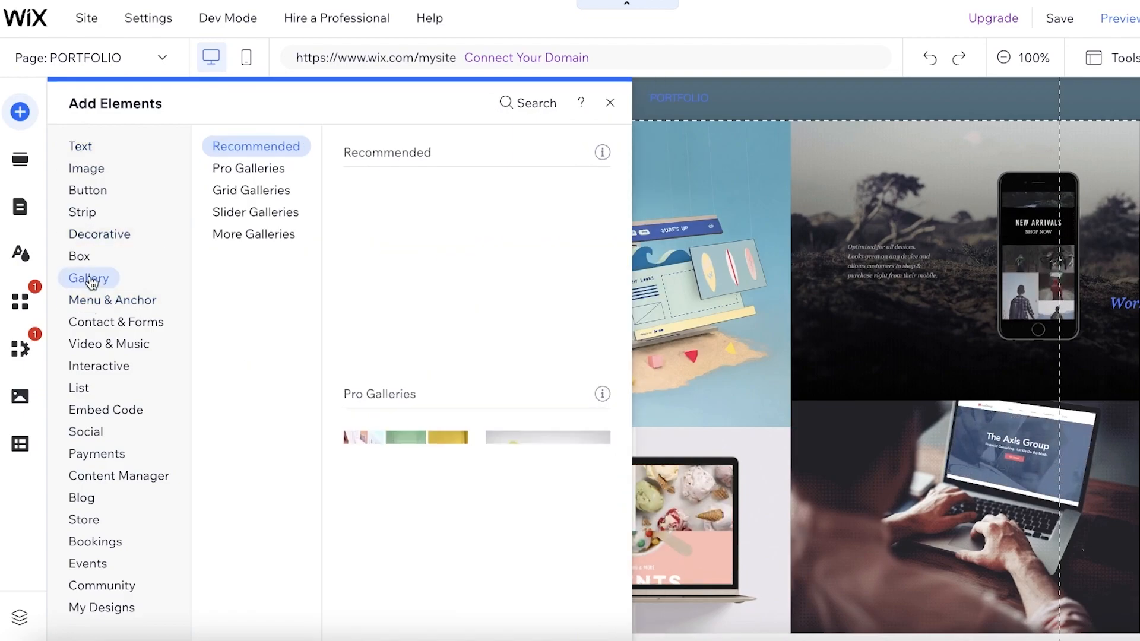
scroll(491, 323, down, 8)
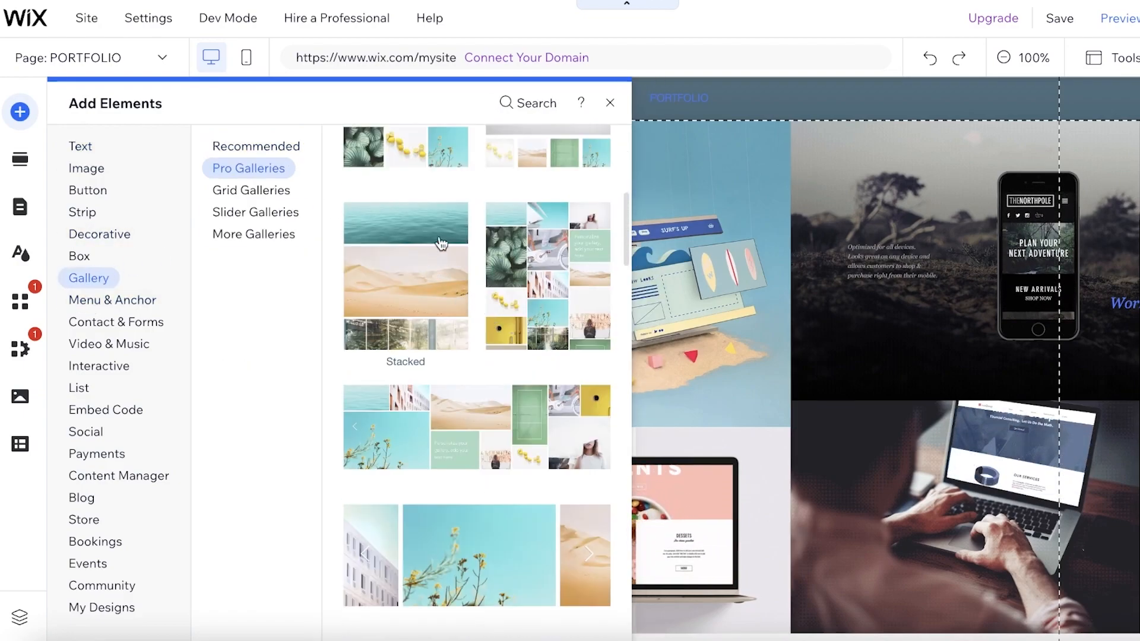
scroll(475, 297, down, 6)
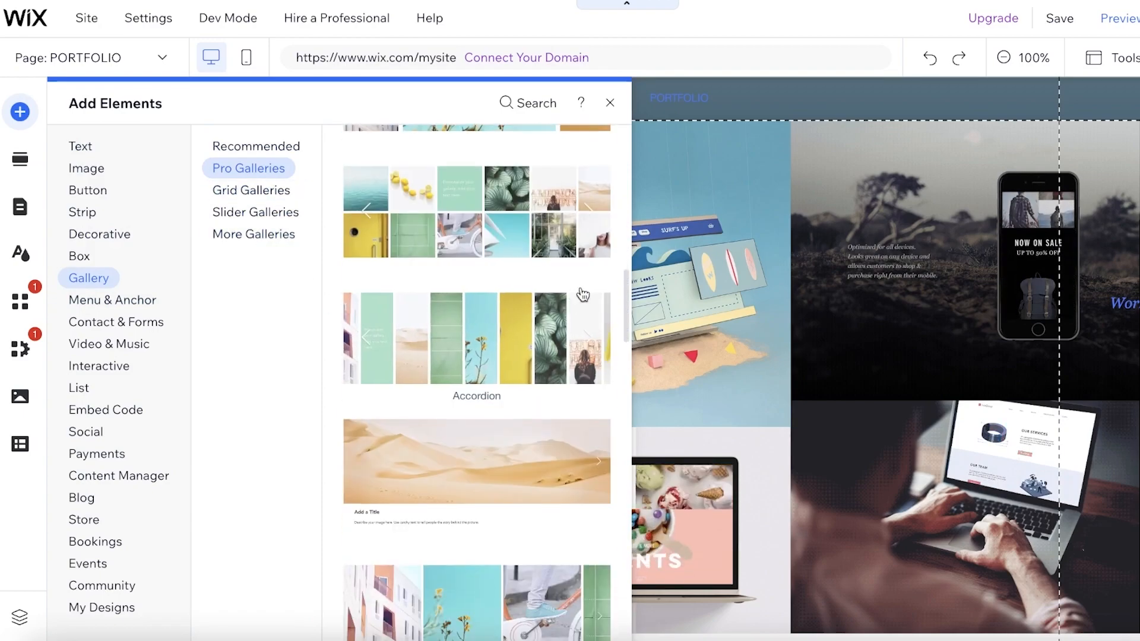
scroll(448, 292, down, 10)
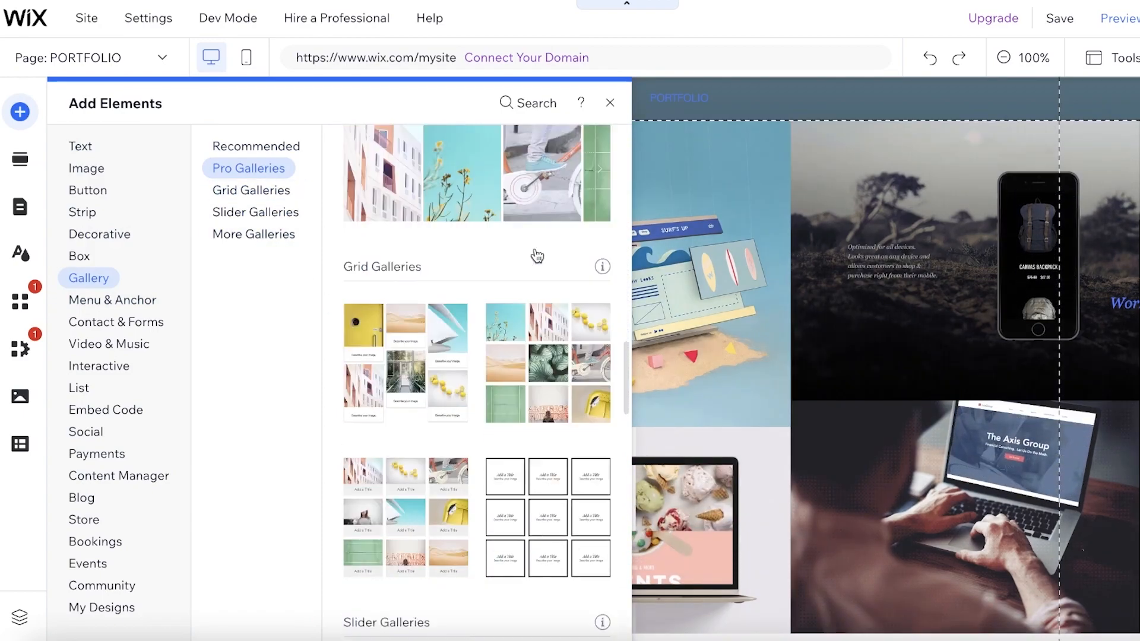
click(611, 103)
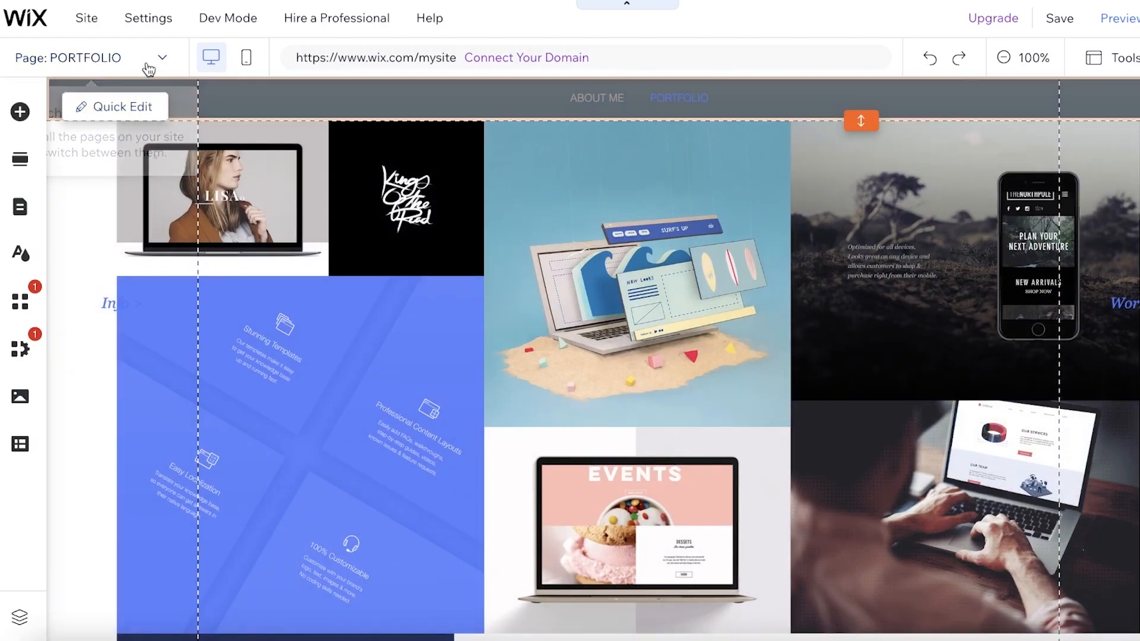
- Switch the editor to the project 01 page and show that page in the site menu
click(141, 66)
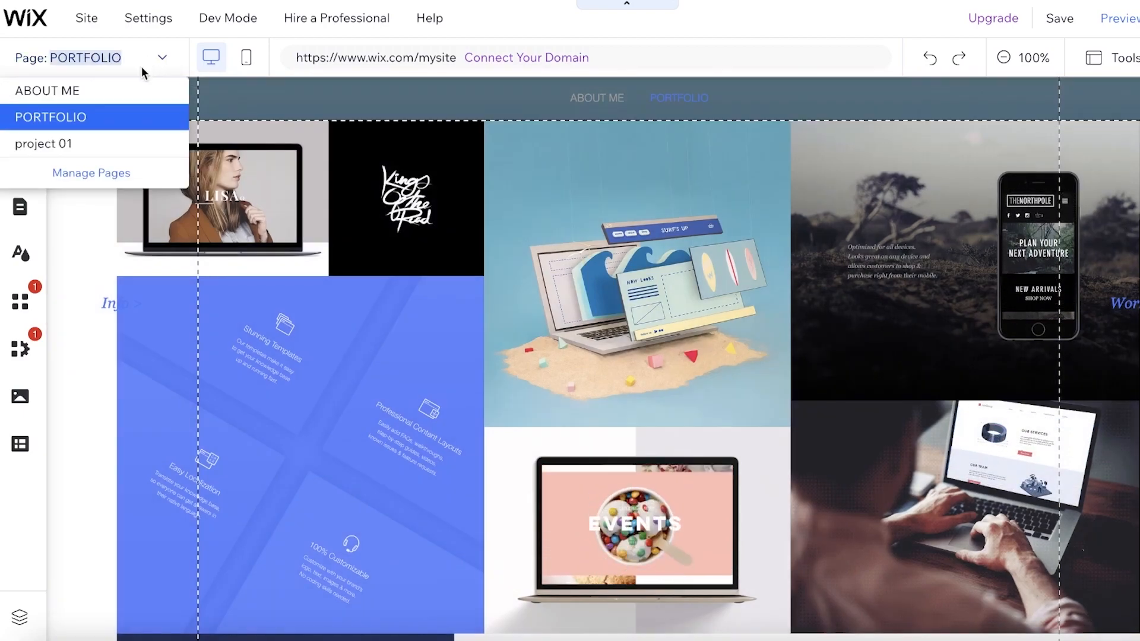
click(77, 143)
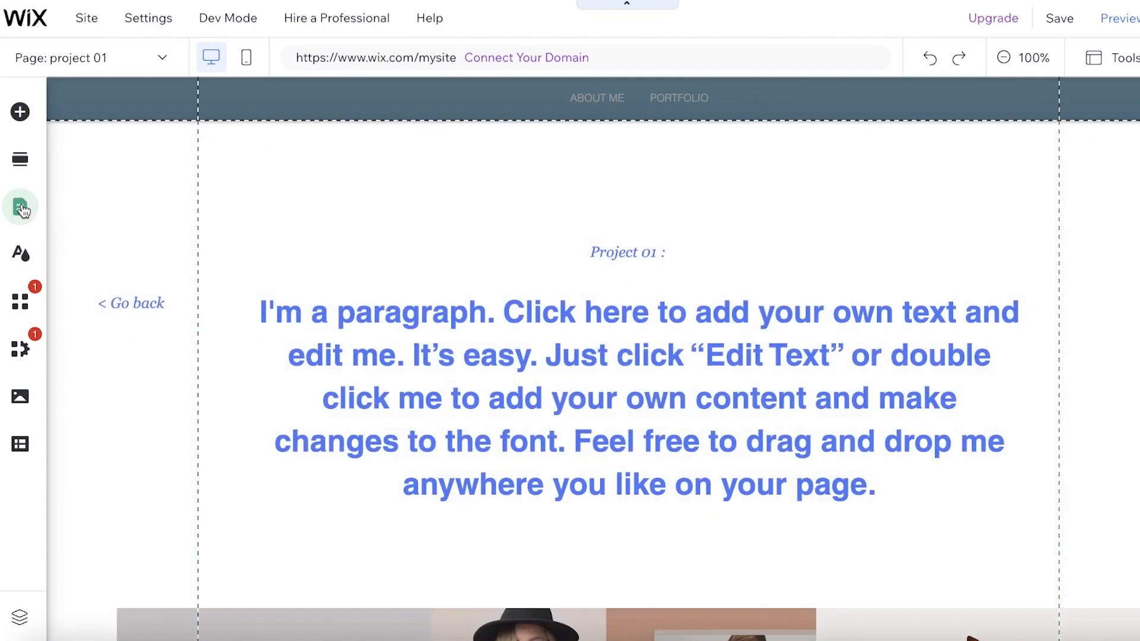
click(23, 209)
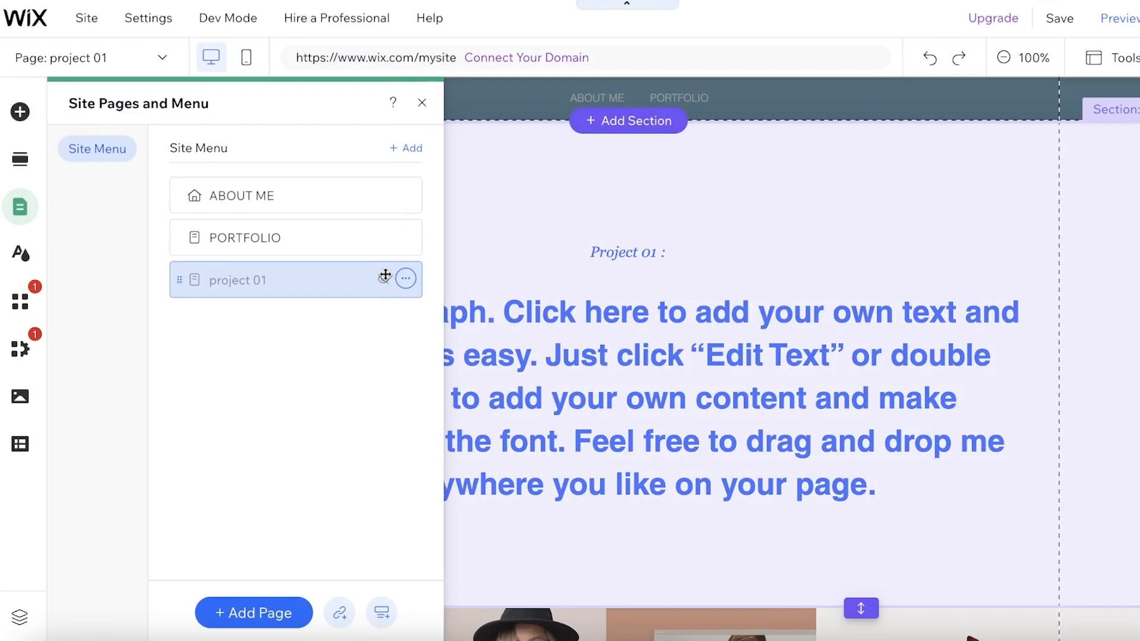
click(407, 281)
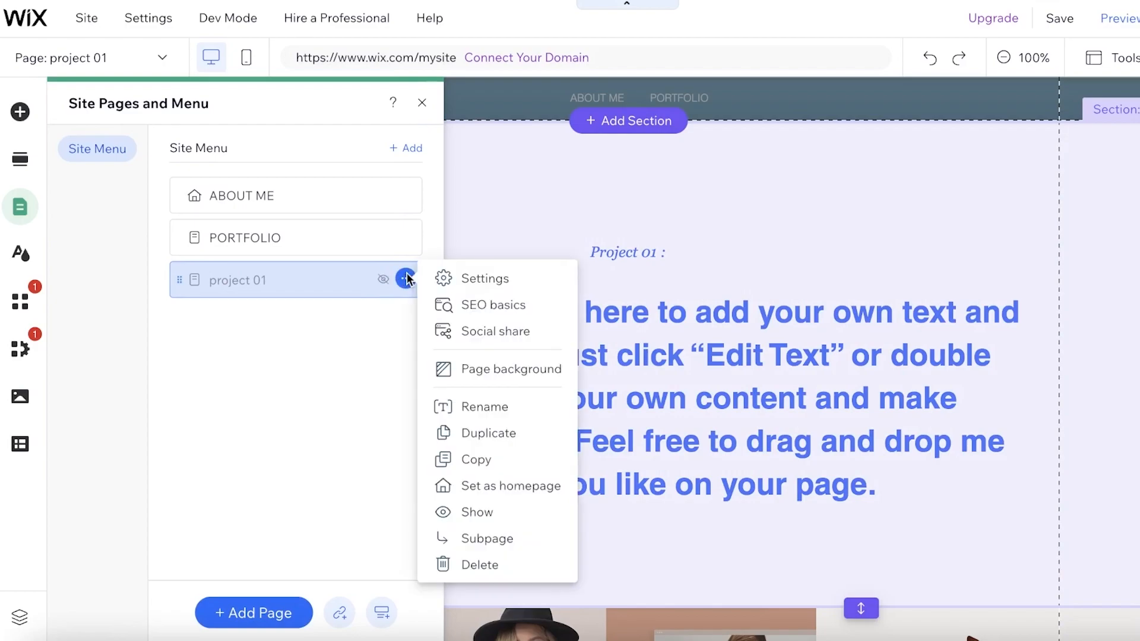
click(473, 514)
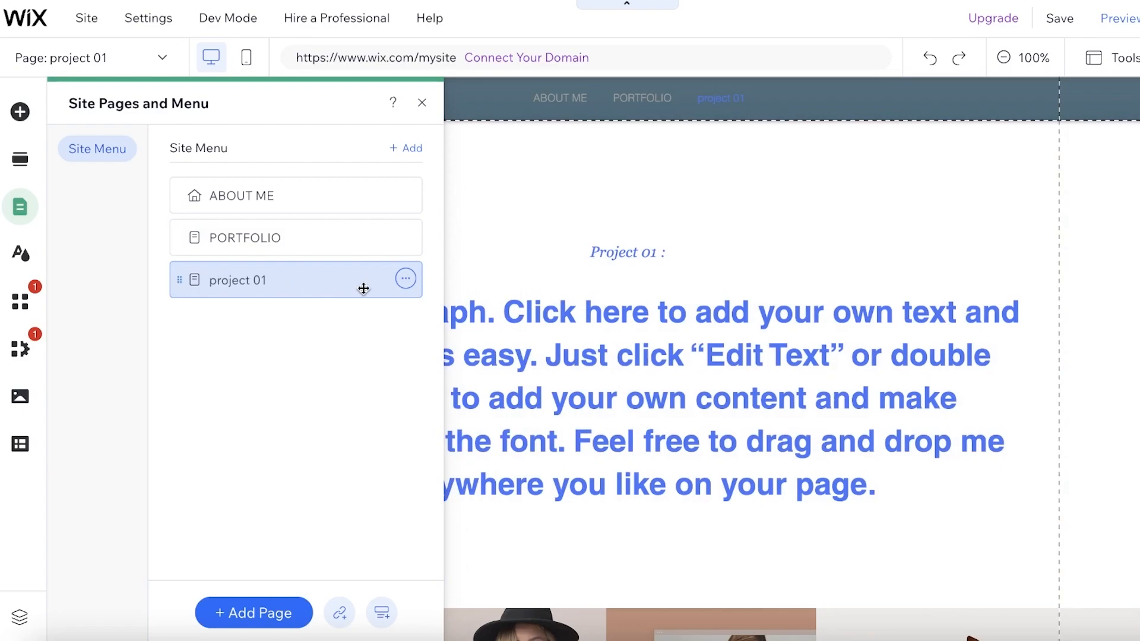
- Rename the project 01 page to "Chanel Concept" in its page settings
click(414, 284)
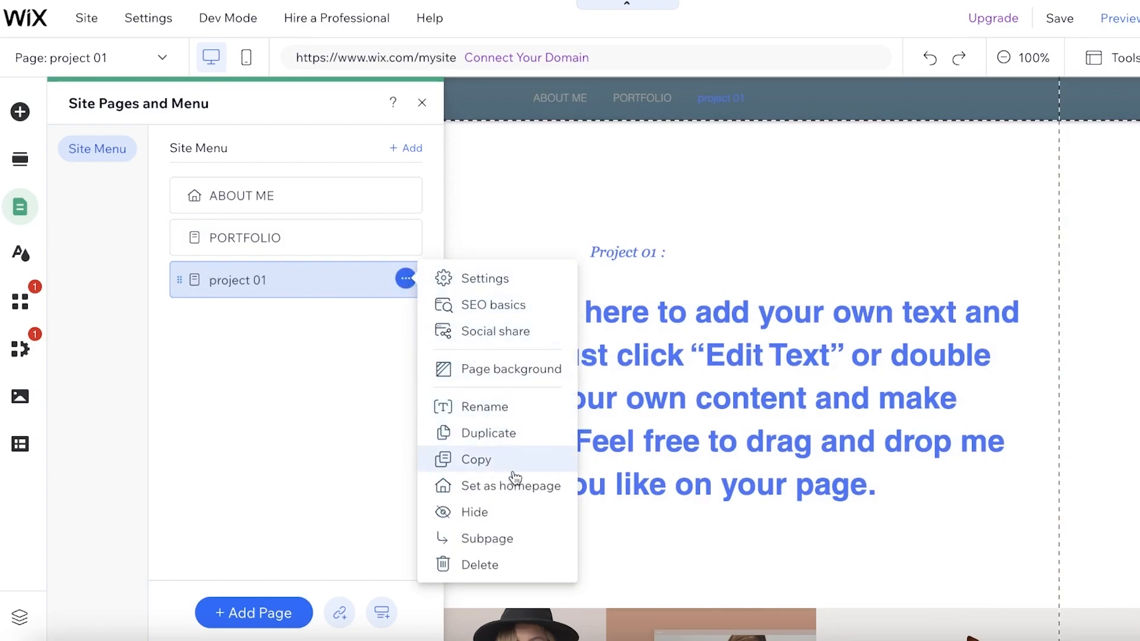
click(497, 278)
click(598, 220)
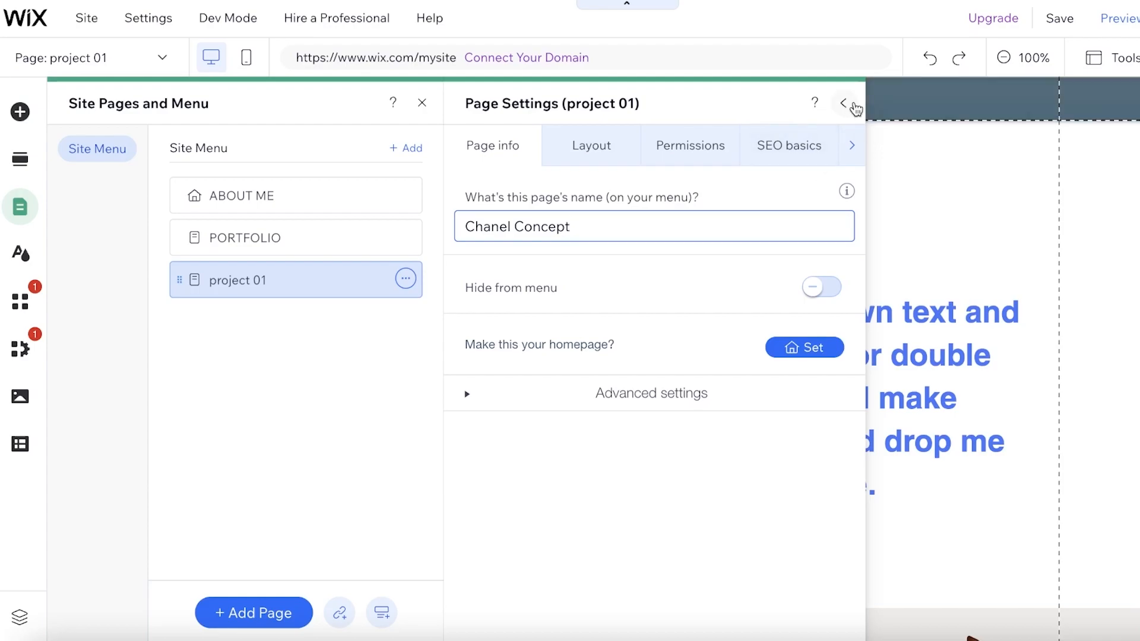
click(855, 105)
- Delete the "Project 01" introductory text section above the gallery on the Chanel Concept page
click(607, 323)
scroll(756, 315, down, 2)
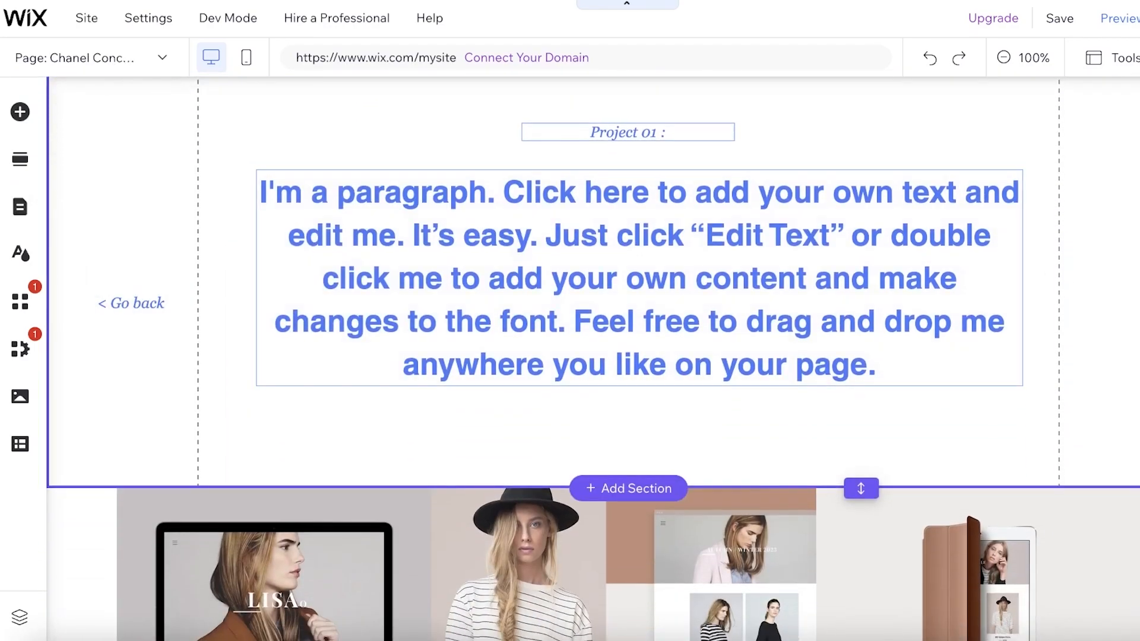
click(1137, 320)
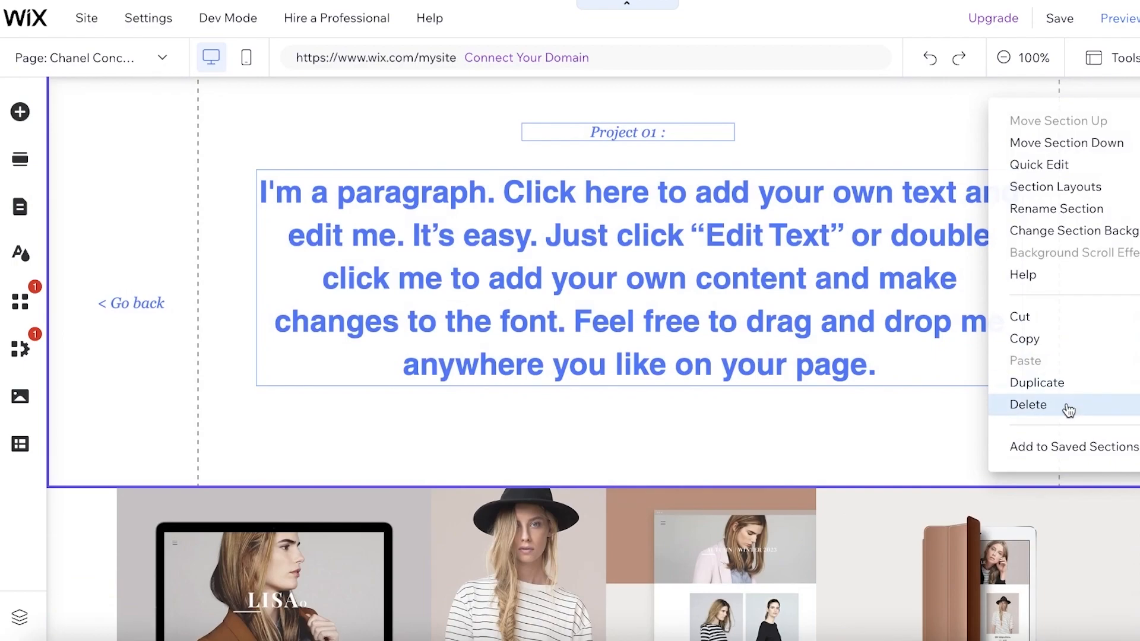
click(1068, 410)
scroll(521, 206, up, 2)
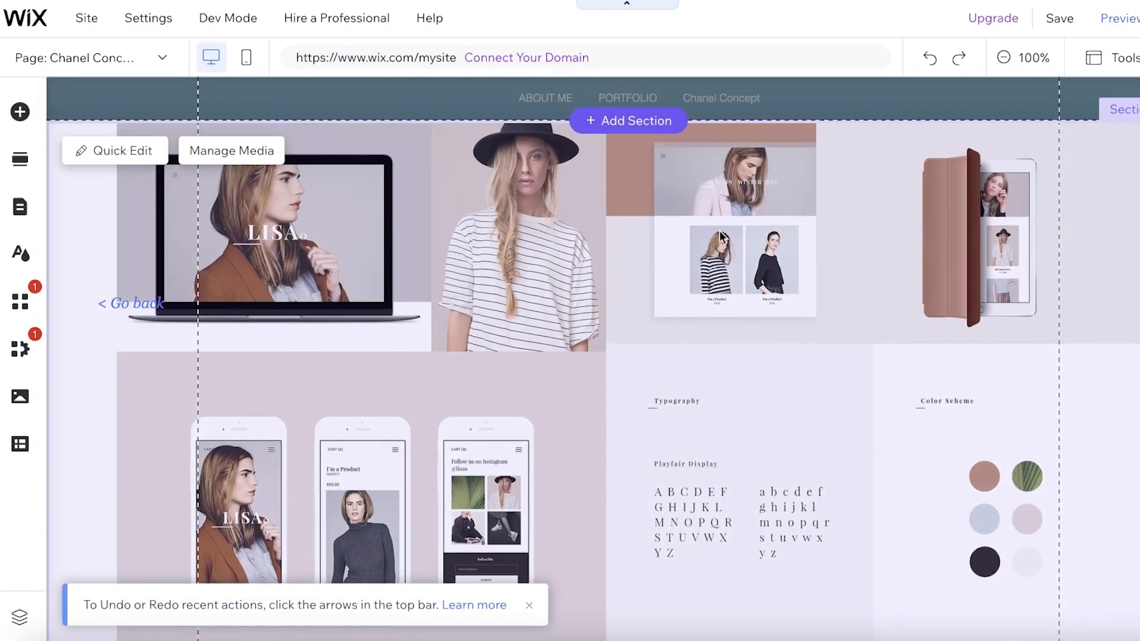
scroll(768, 451, down, 6)
scroll(967, 350, up, 6)
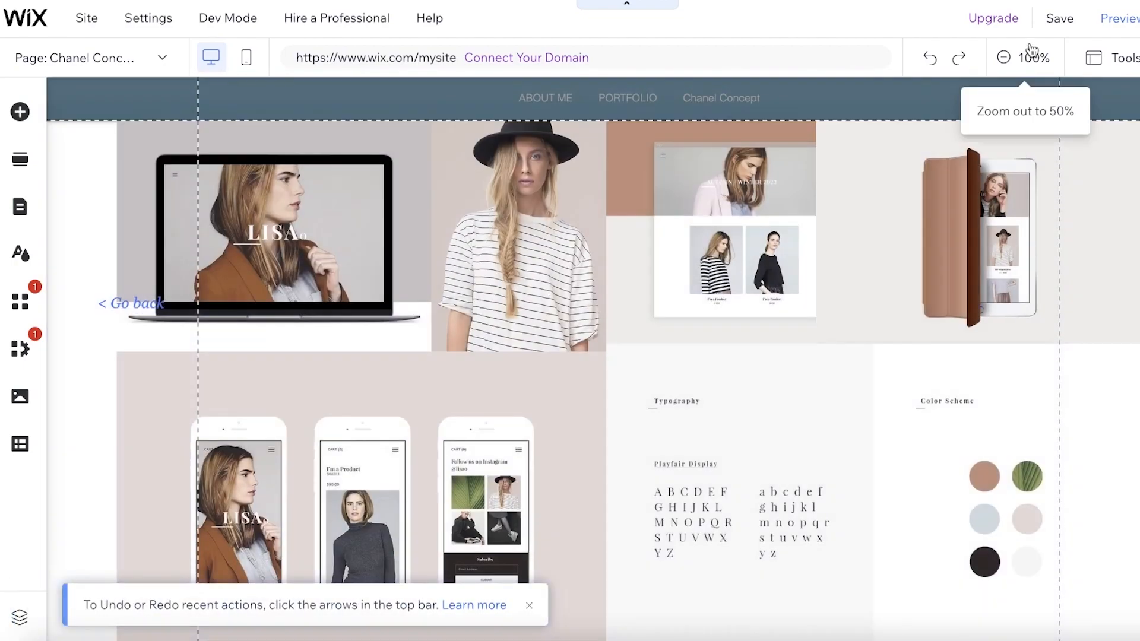
- Save the site under the free Wix.com domain with the site address ending my-site-1
click(1054, 18)
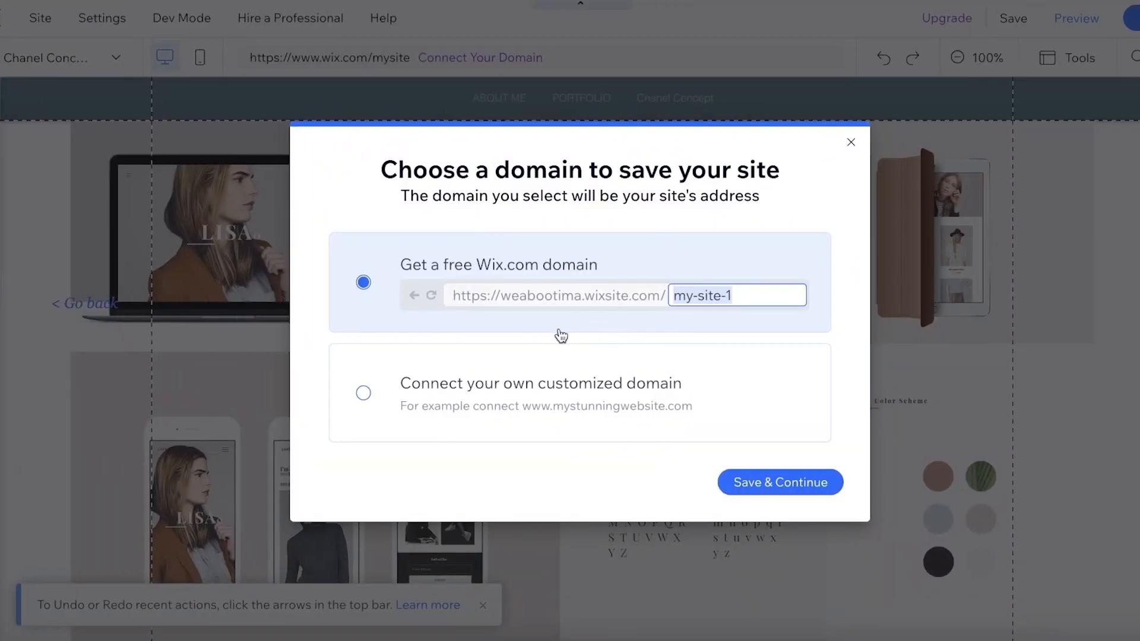
click(387, 392)
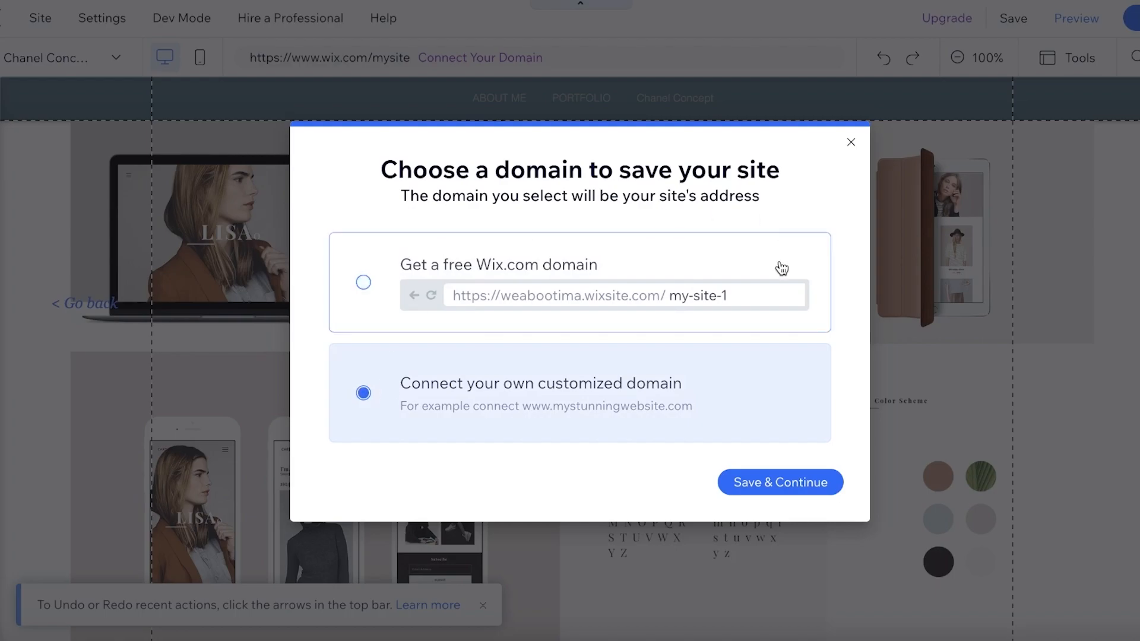
click(547, 271)
click(822, 484)
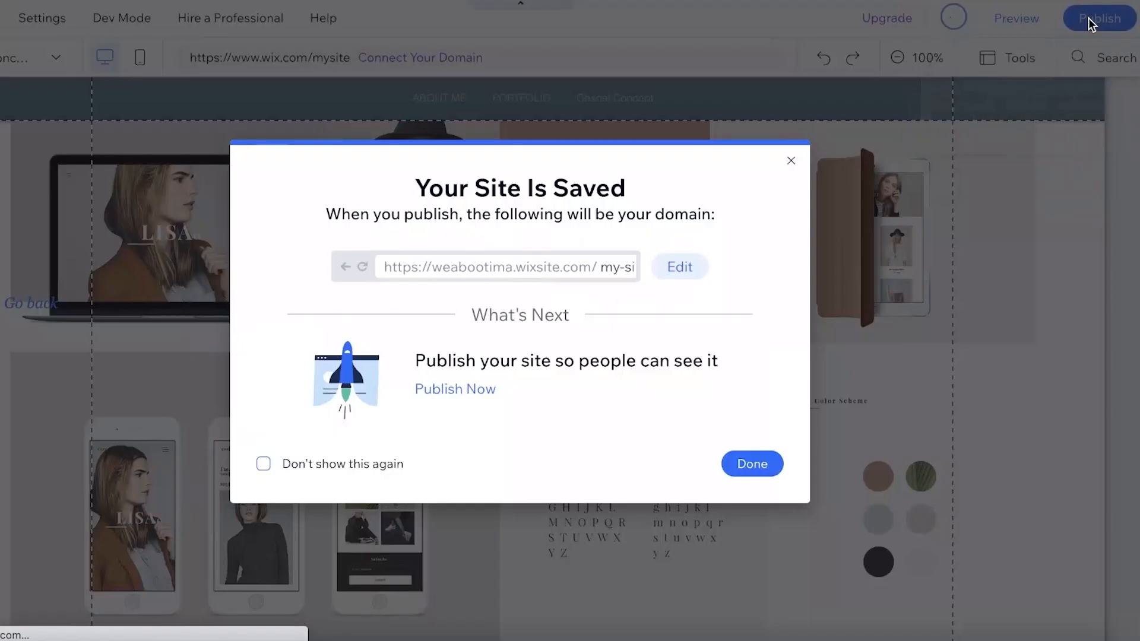
- Publish the saved site and open its live version
click(457, 392)
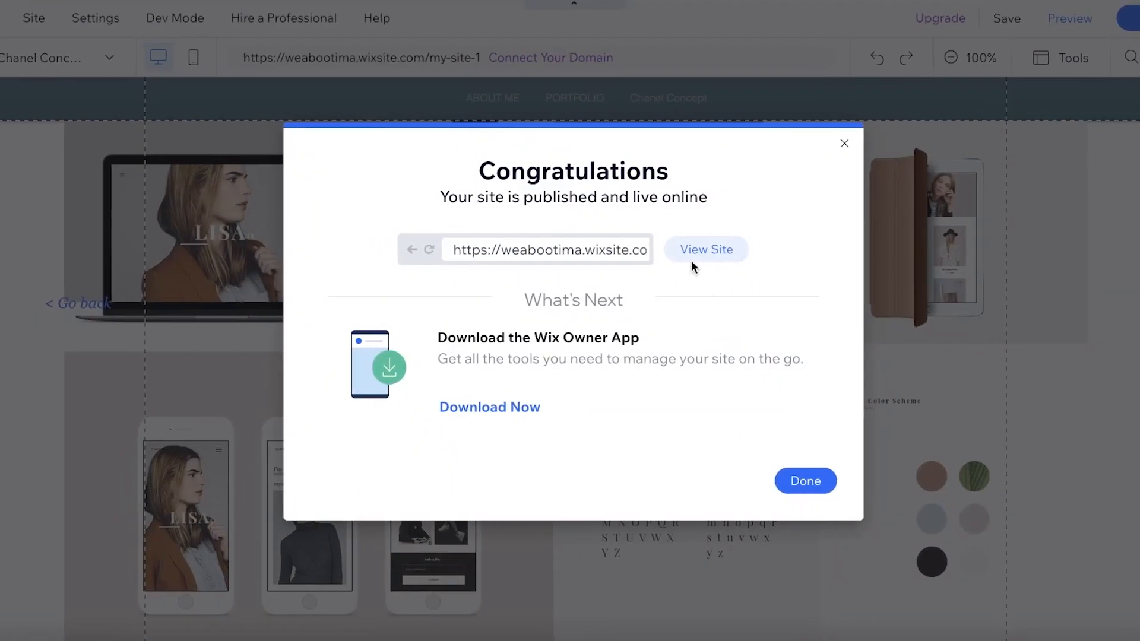
click(699, 253)
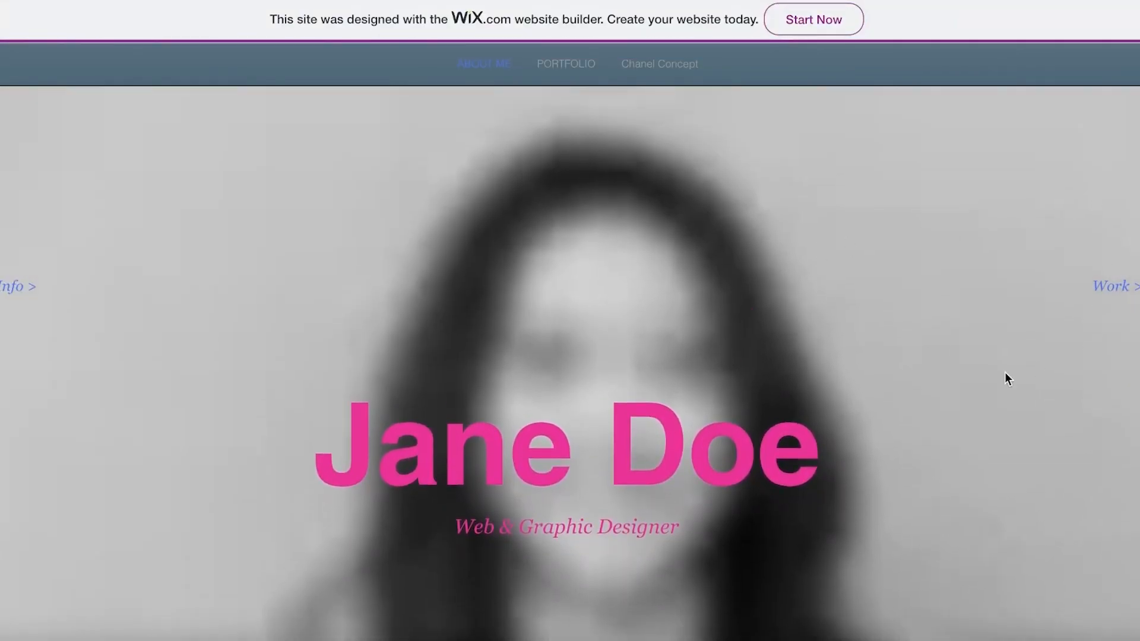
- Review the hero image, title text and following section on the live ABOUT ME page
scroll(825, 145, down, 3)
scroll(837, 154, up, 3)
scroll(927, 155, down, 2)
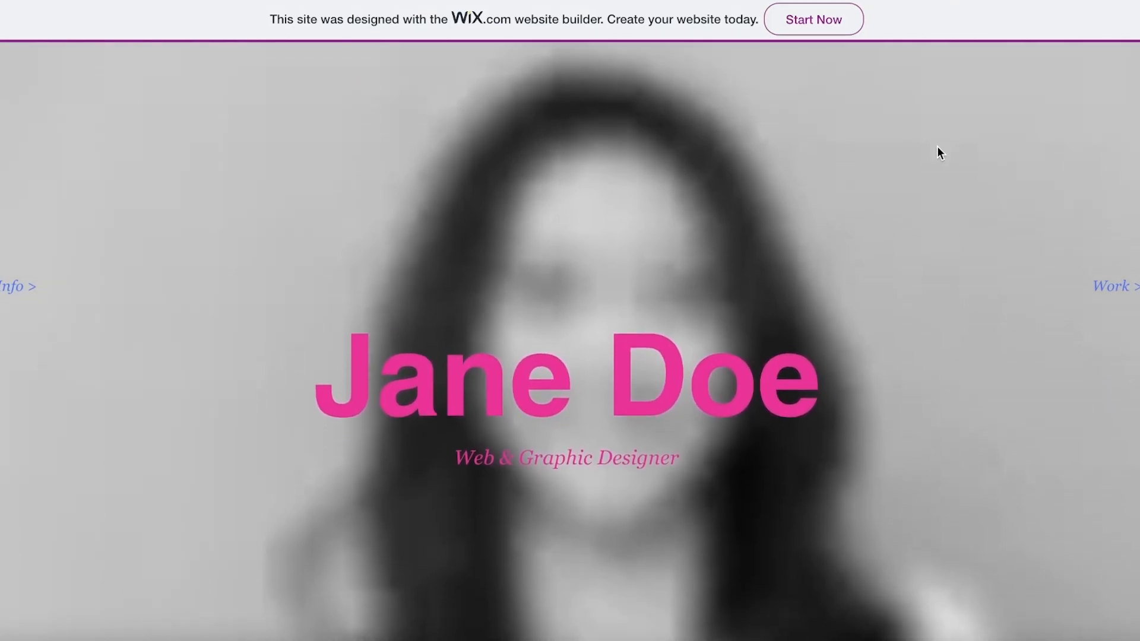
scroll(932, 201, up, 3)
scroll(962, 253, down, 10)
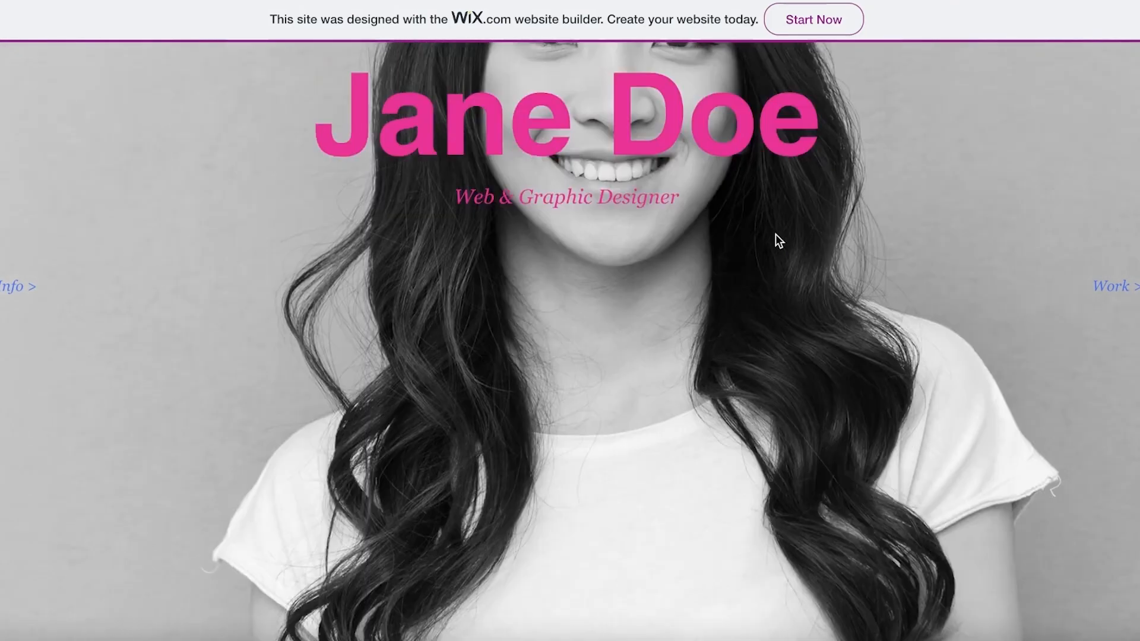
scroll(843, 256, down, 3)
scroll(932, 285, up, 6)
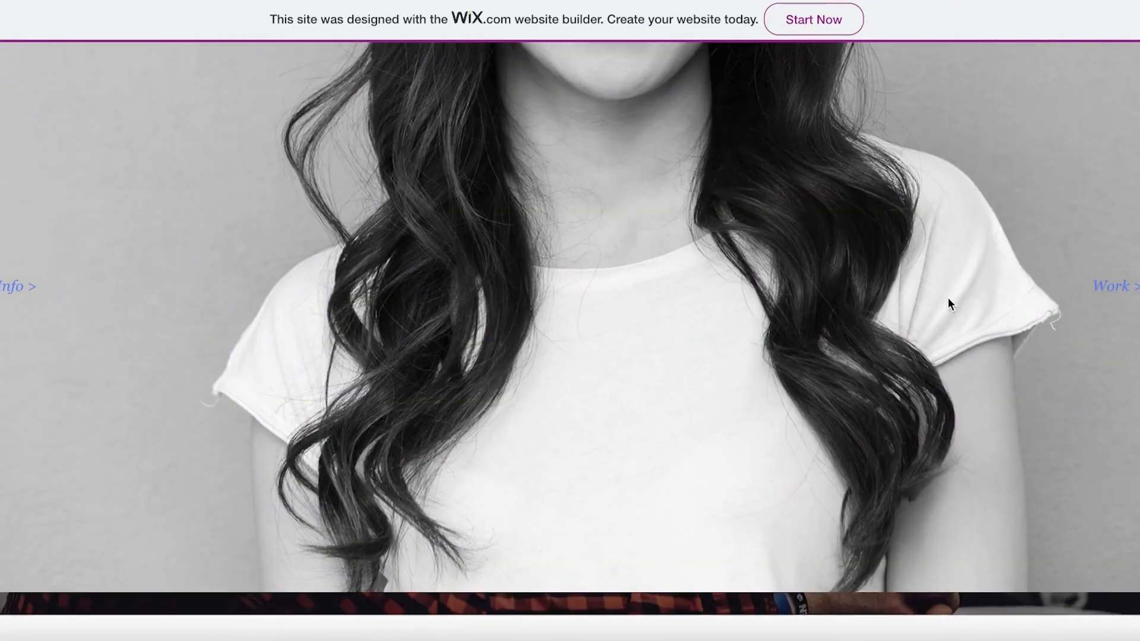
- Open the live PORTFOLIO page through the Work link and examine its gallery images and hover effects
click(1131, 288)
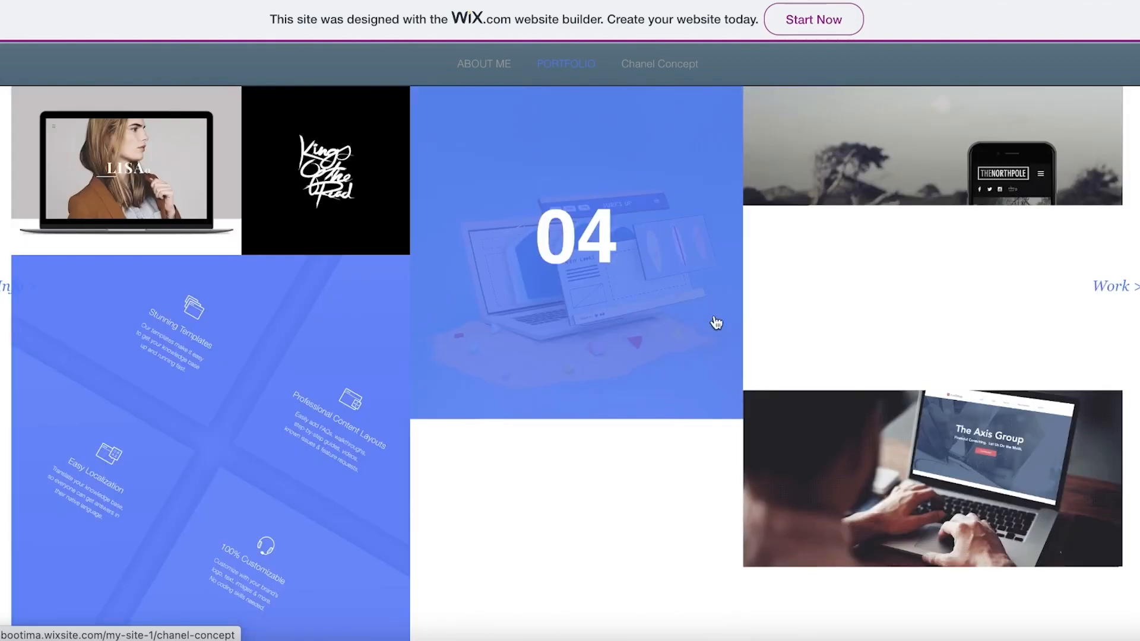
scroll(659, 337, down, 3)
click(616, 348)
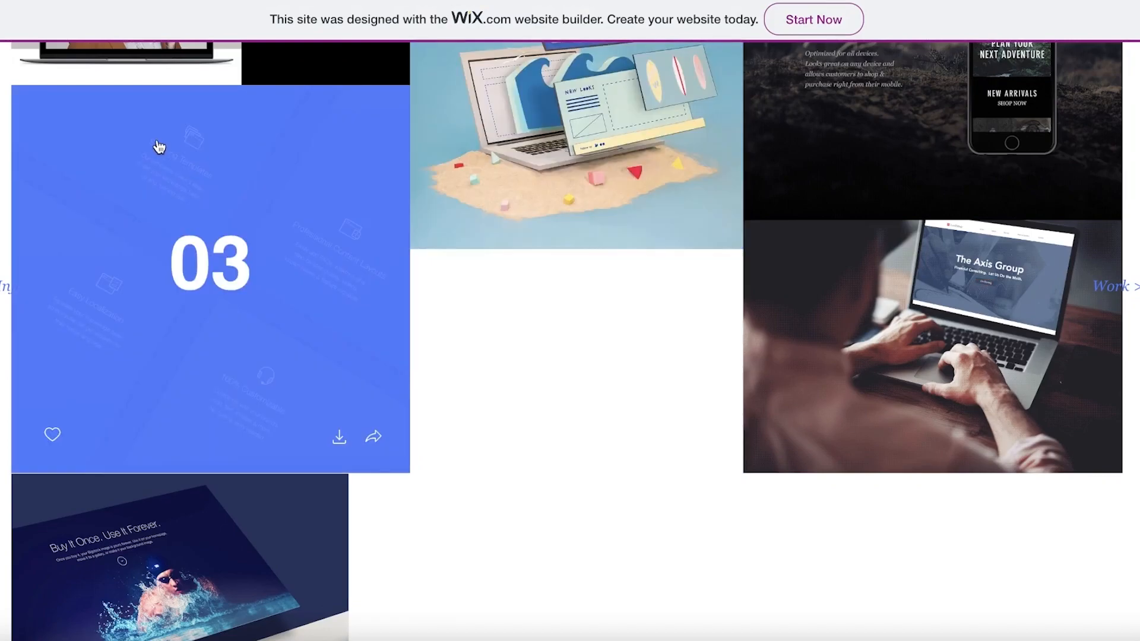
scroll(164, 148, up, 2)
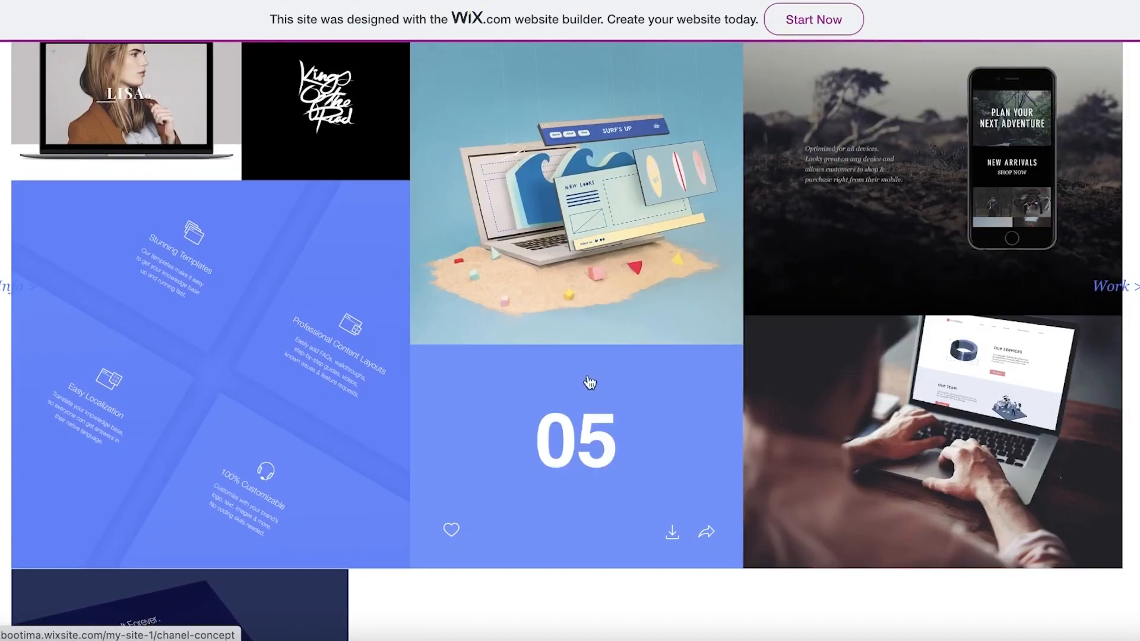
scroll(793, 285, down, 7)
scroll(228, 462, up, 4)
scroll(419, 289, down, 6)
scroll(973, 117, up, 10)
- Open the live Chanel Concept page and examine its project gallery
click(1112, 286)
scroll(804, 171, down, 4)
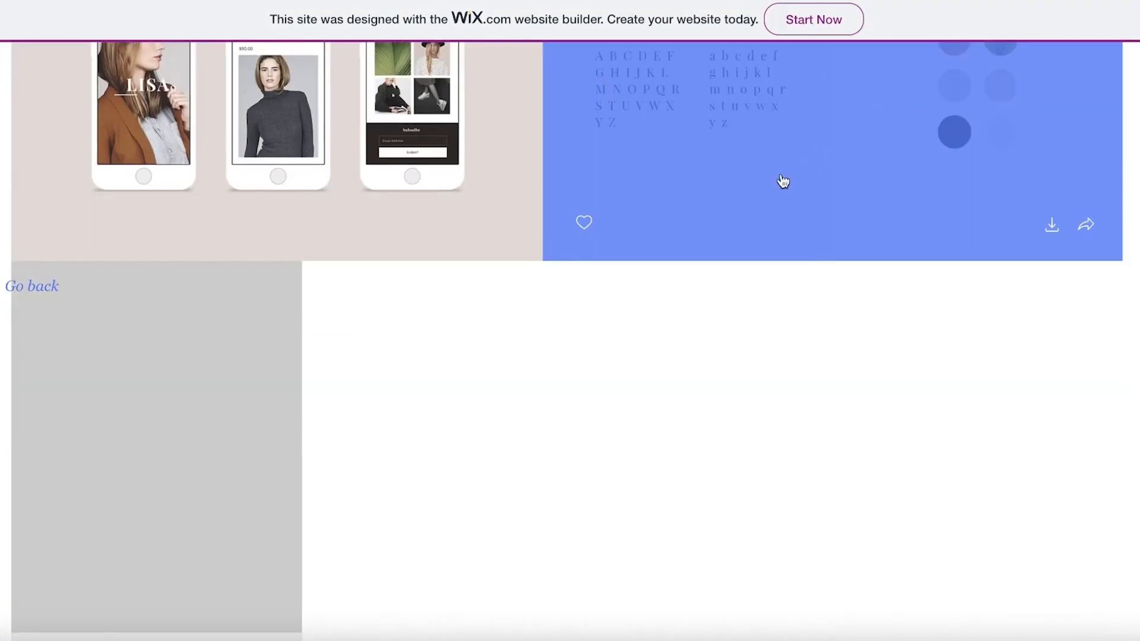
scroll(804, 171, up, 7)
scroll(705, 481, down, 1)
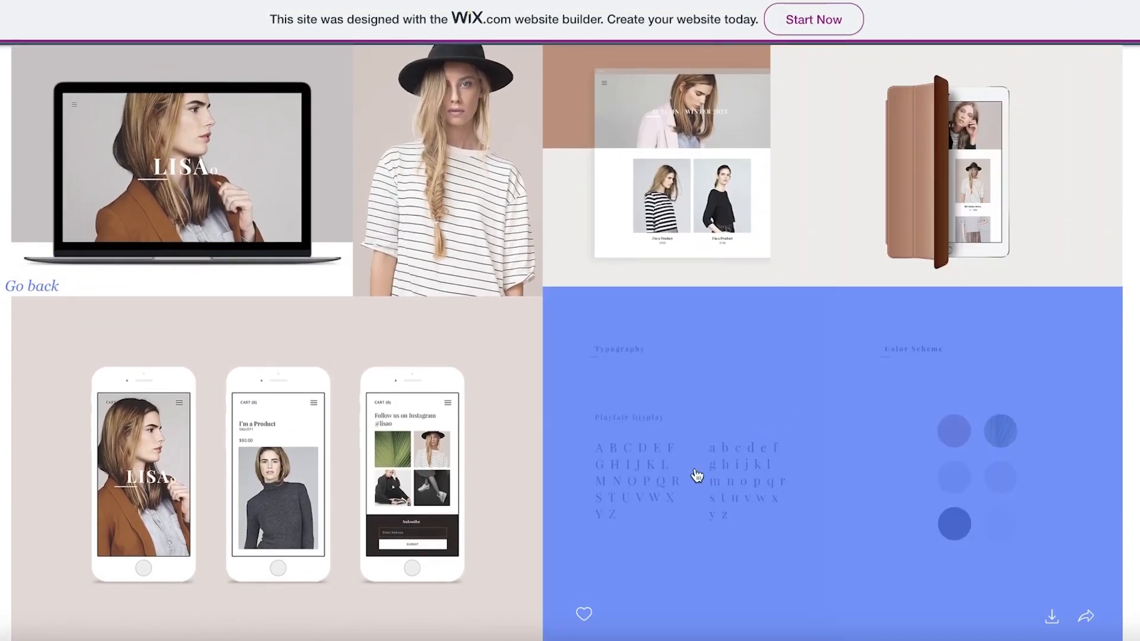
scroll(789, 155, down, 6)
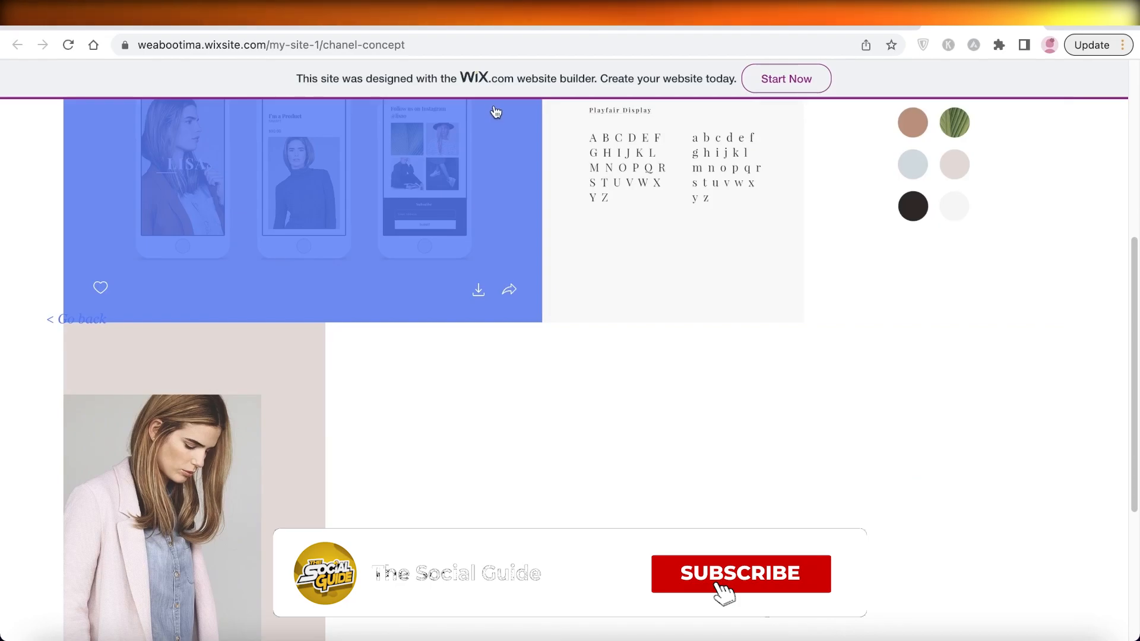